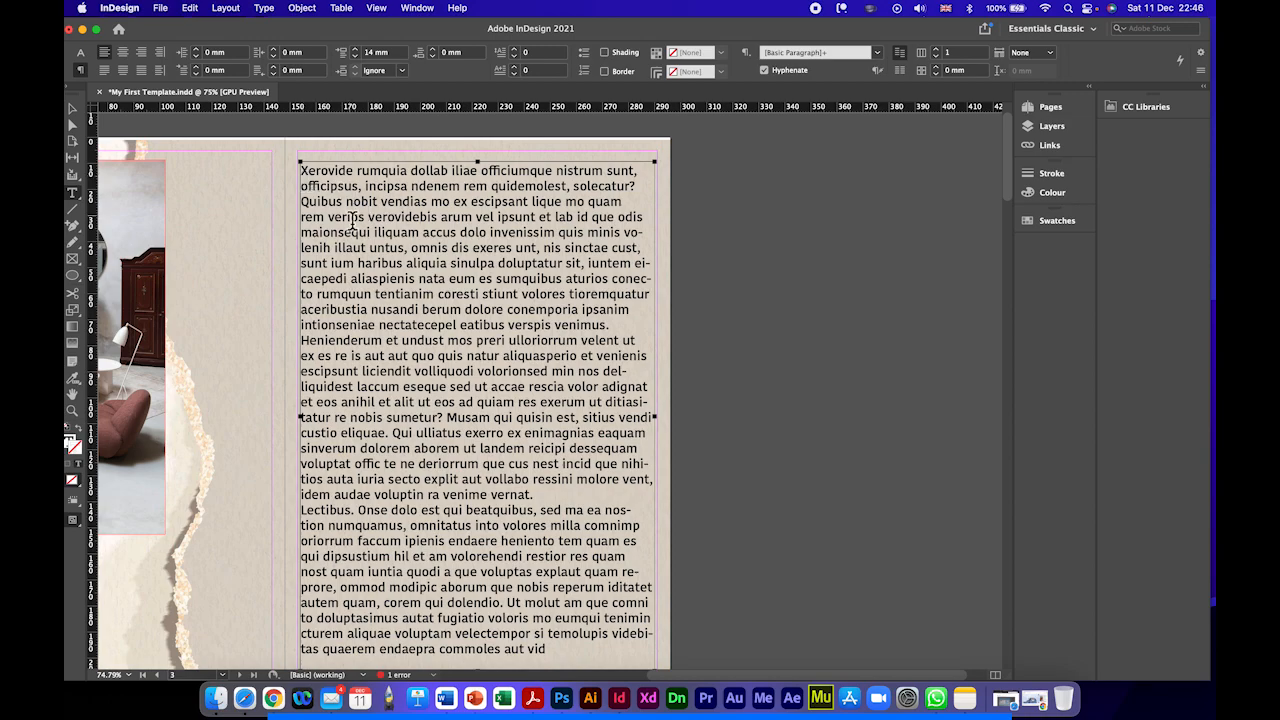
Step: Place the text cursor in the article on the spread and look over its character and paragraph formatting options
left_click(302, 187)
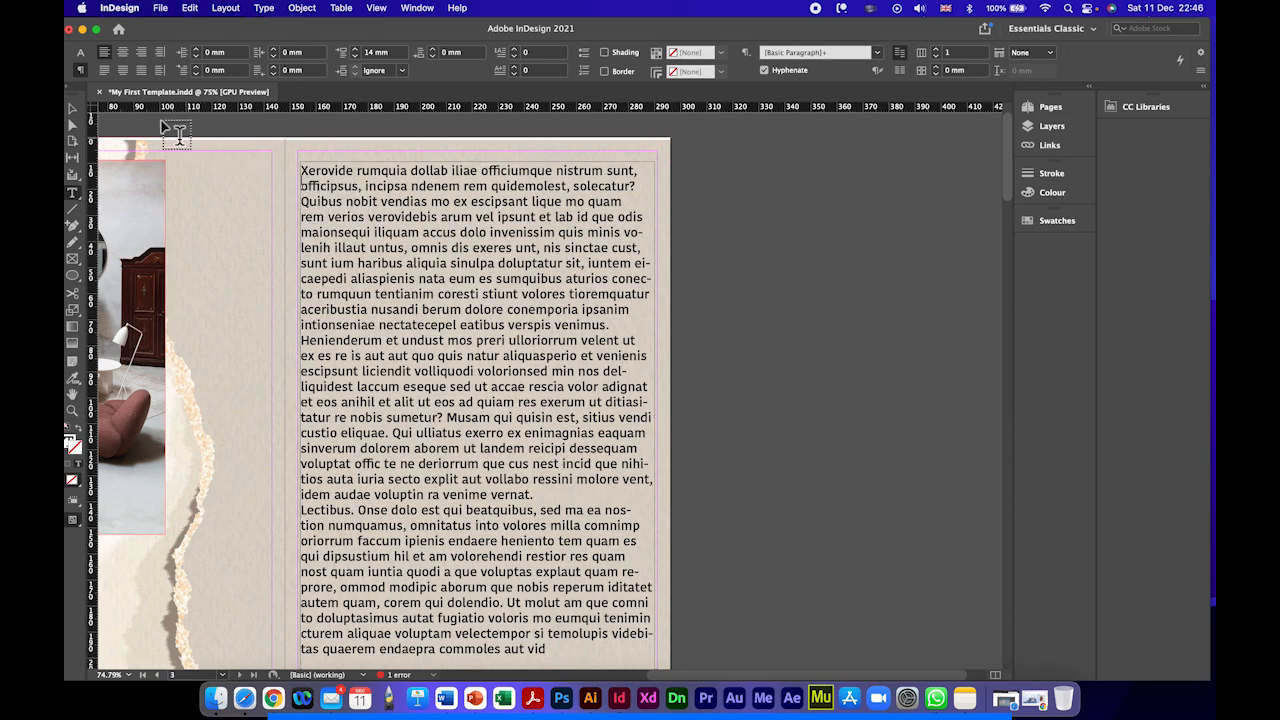
left_click(82, 54)
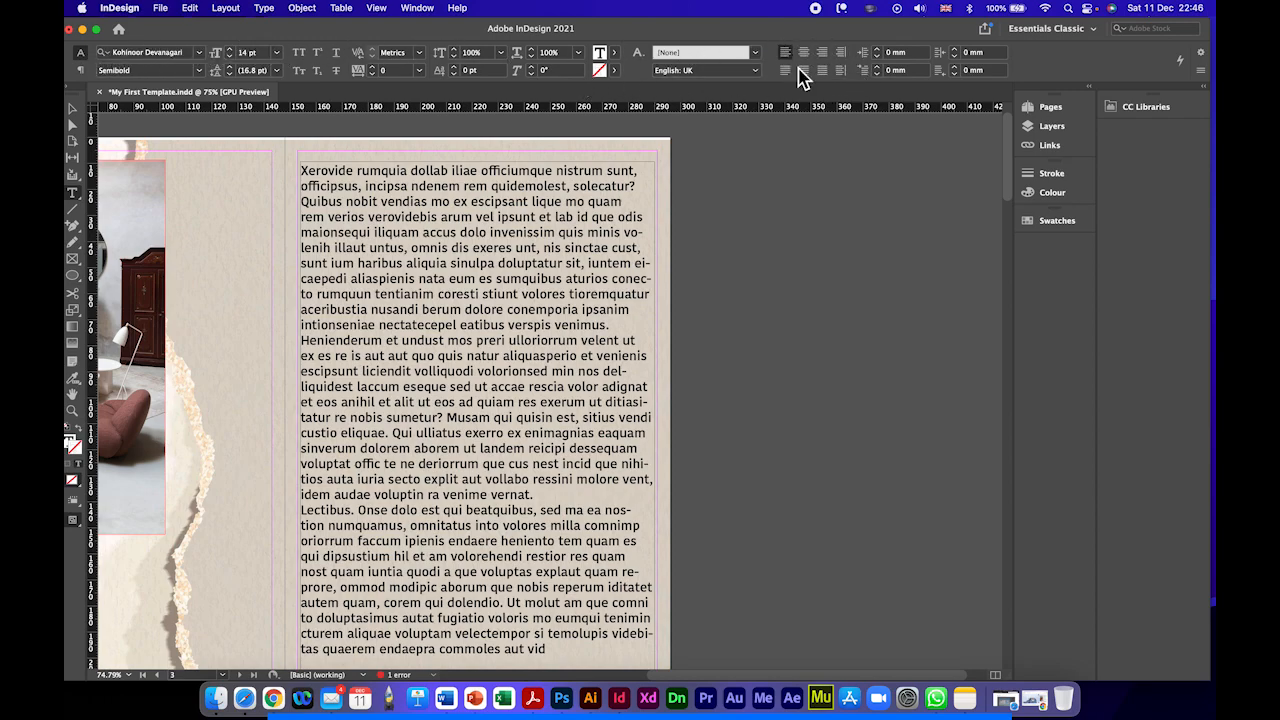
left_click(85, 80)
left_click(85, 80)
left_click(86, 81)
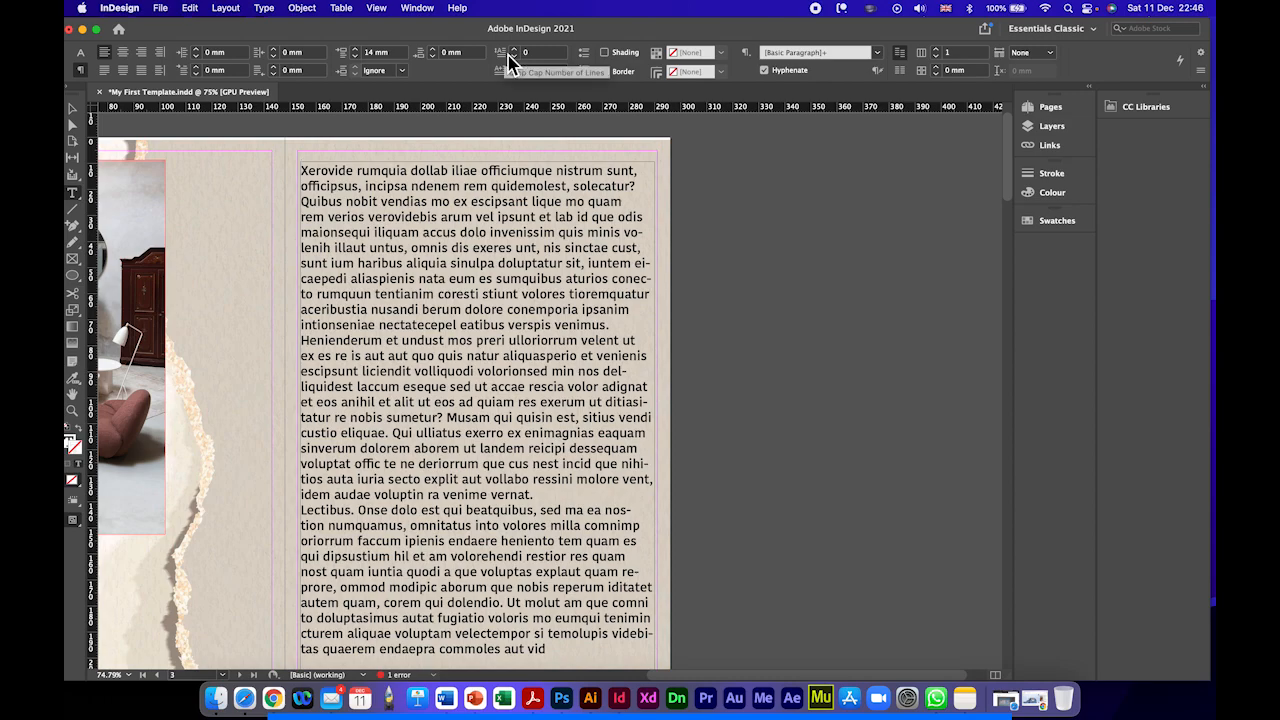
Step: Give the opening paragraph starting with "Xerovide" a drop cap 8 lines high
left_click(305, 297)
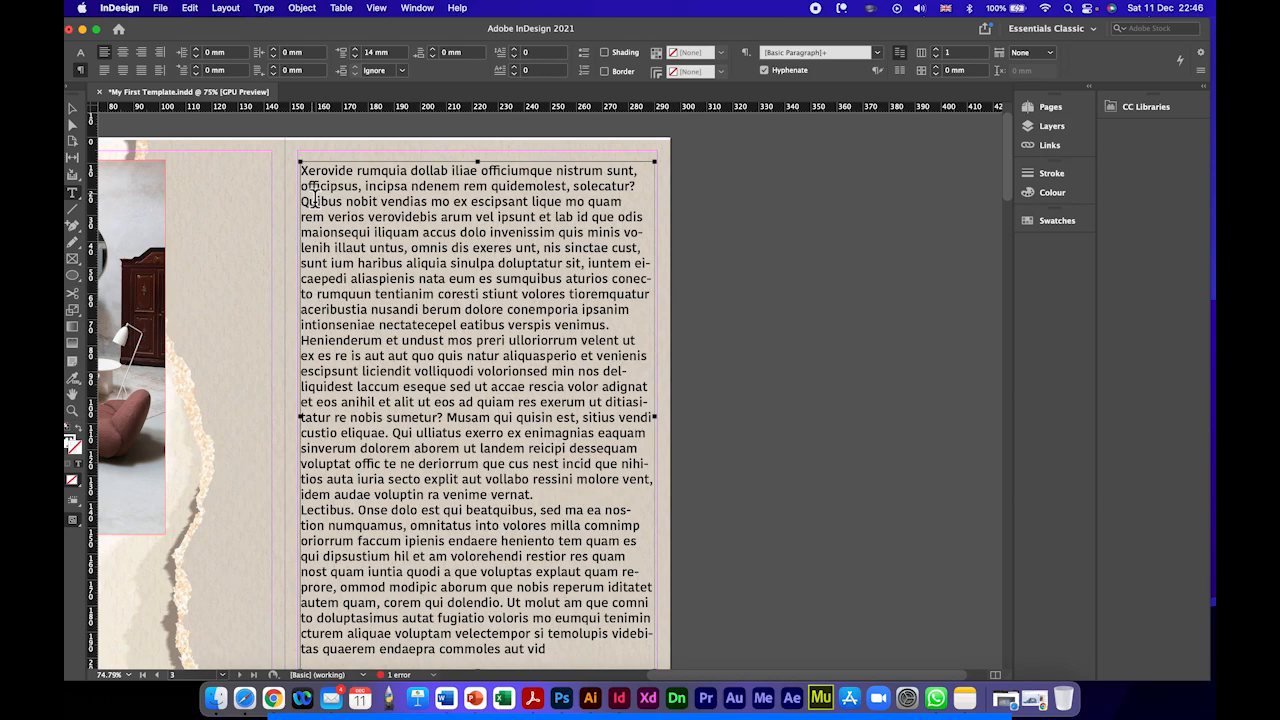
left_click(303, 169)
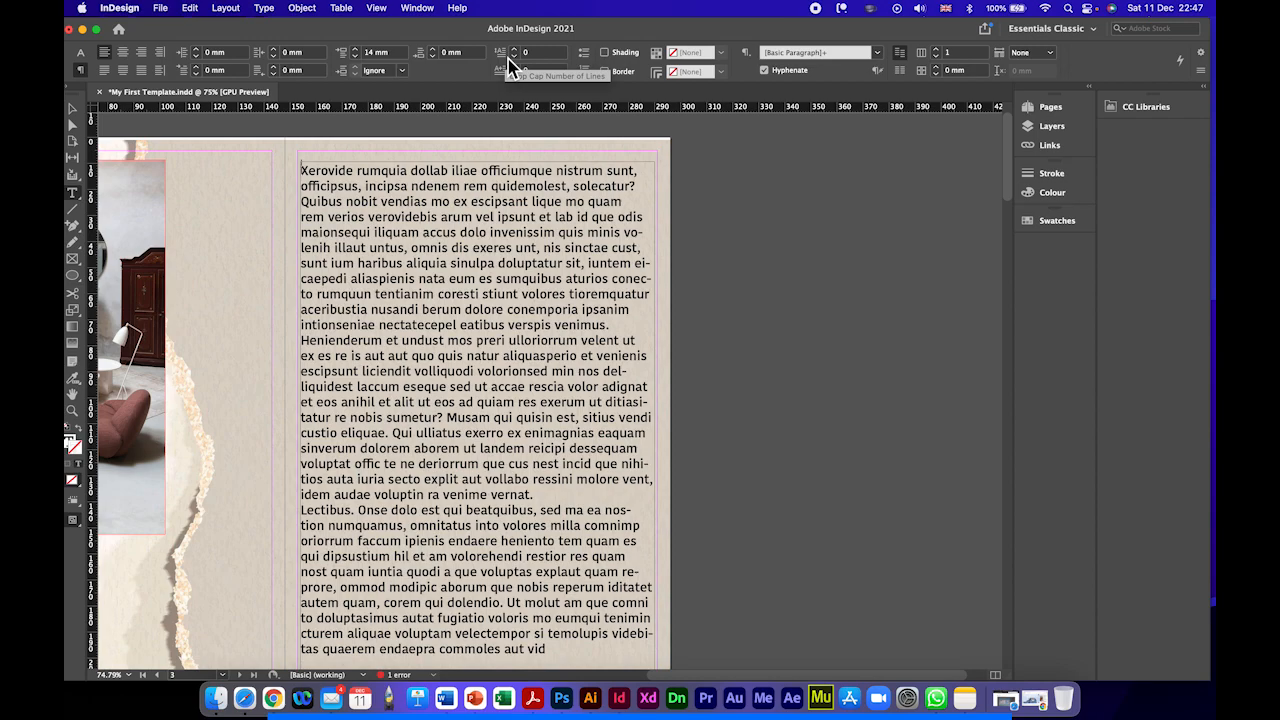
left_click(316, 172)
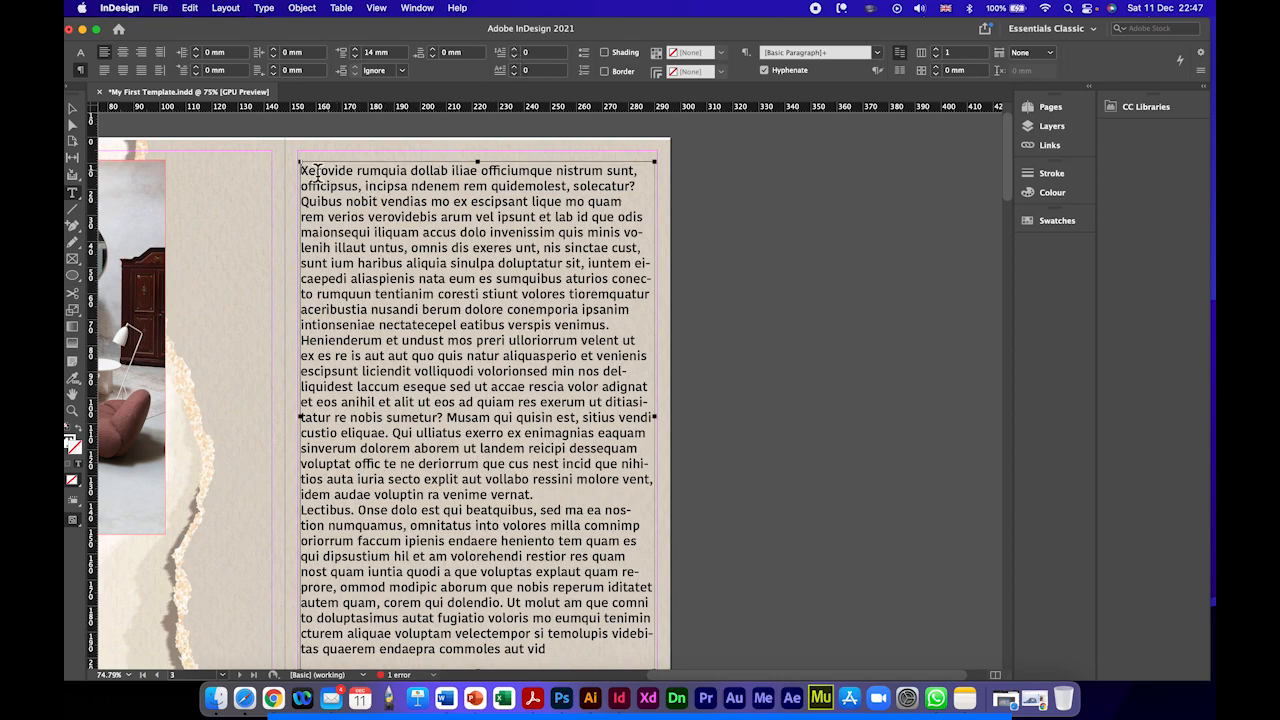
left_click(516, 50)
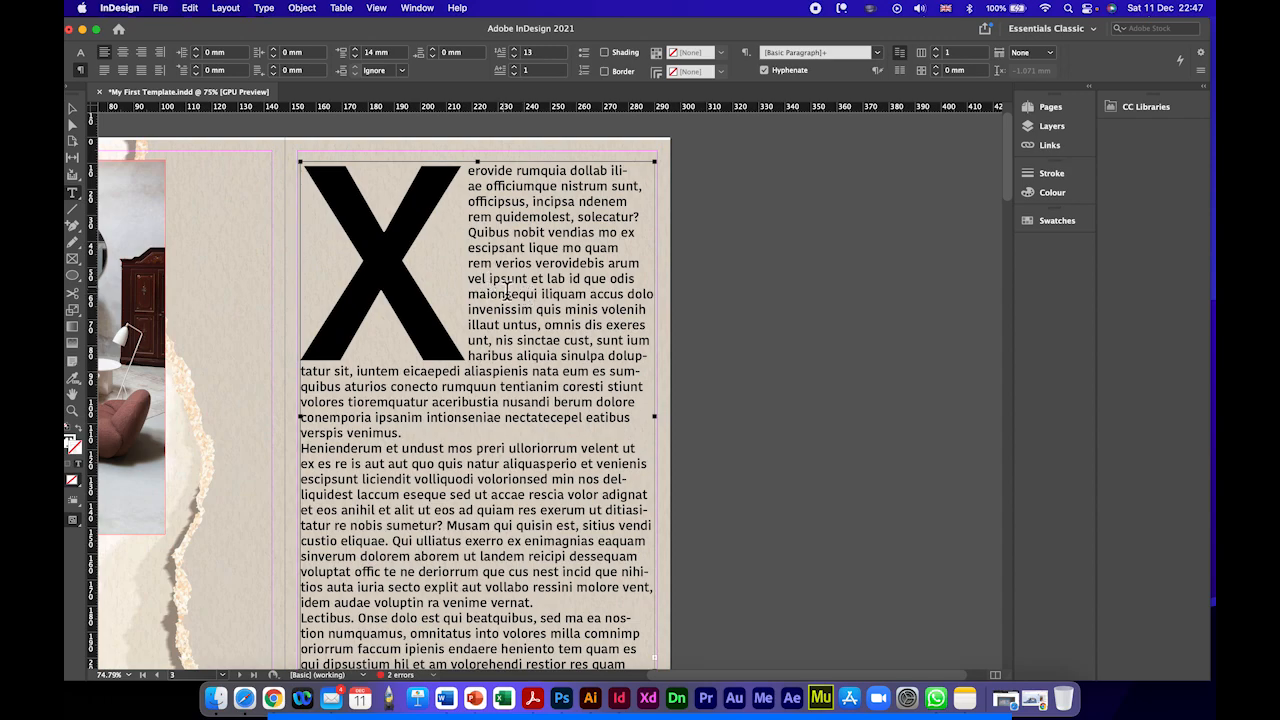
left_click(514, 56)
left_click(514, 56)
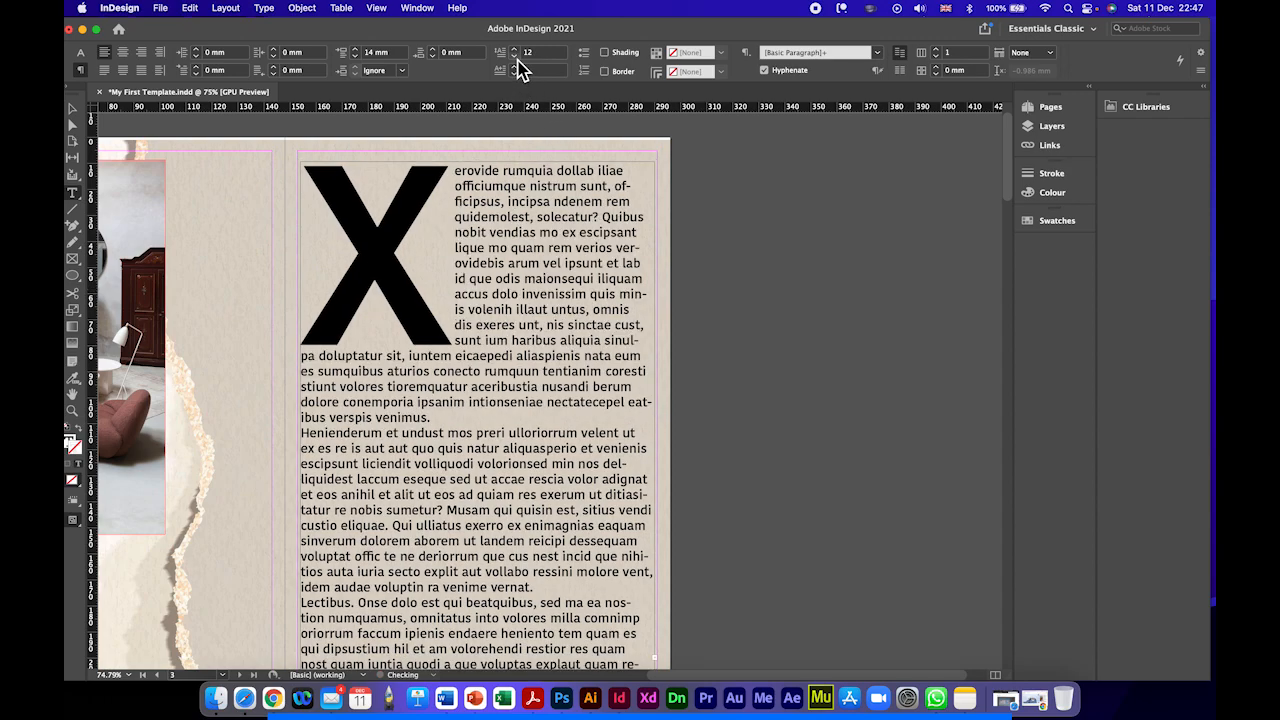
left_click(514, 56)
left_click(514, 56)
left_click(514, 56)
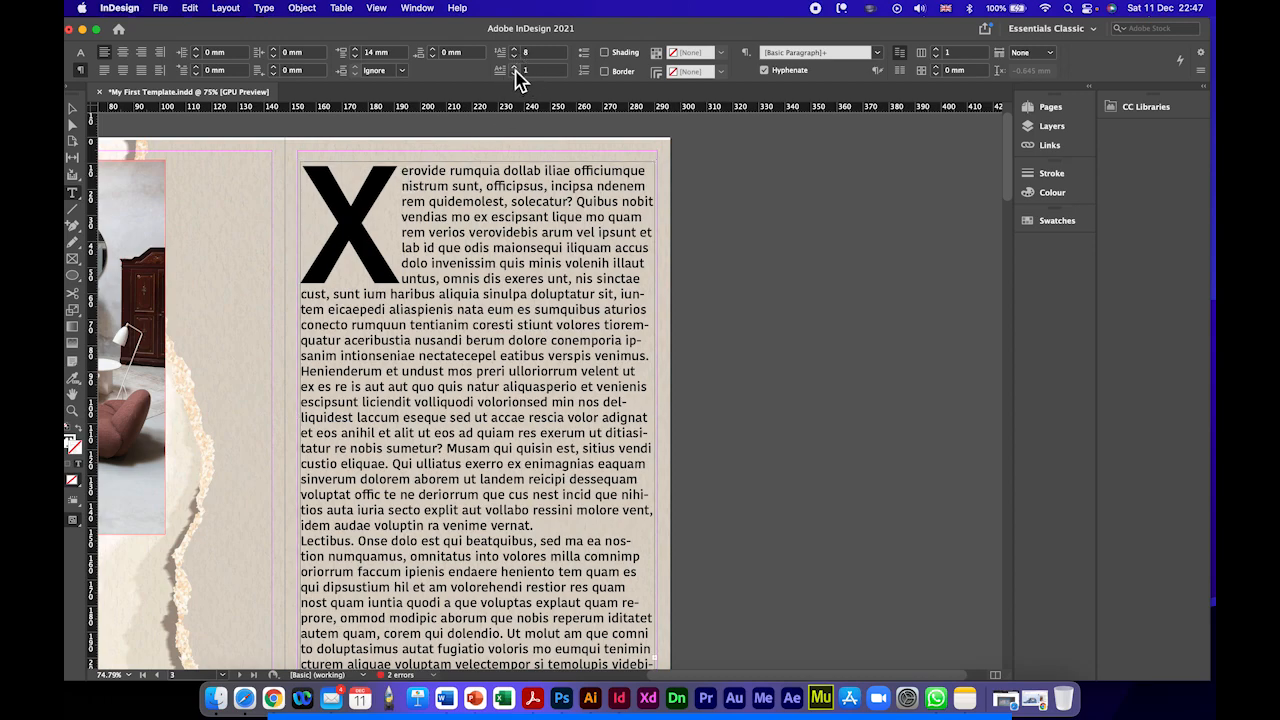
Step: Set the opening paragraph's drop cap to span 2 characters
left_click(514, 67)
left_click(514, 67)
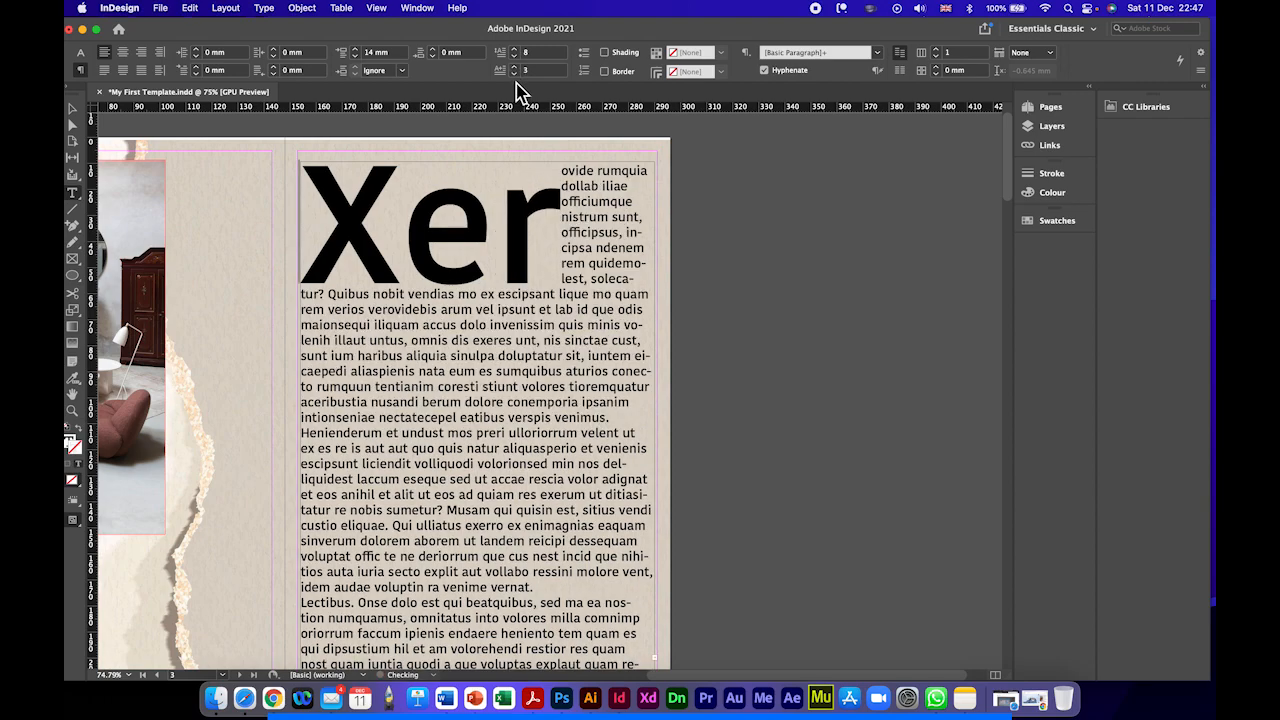
left_click(514, 74)
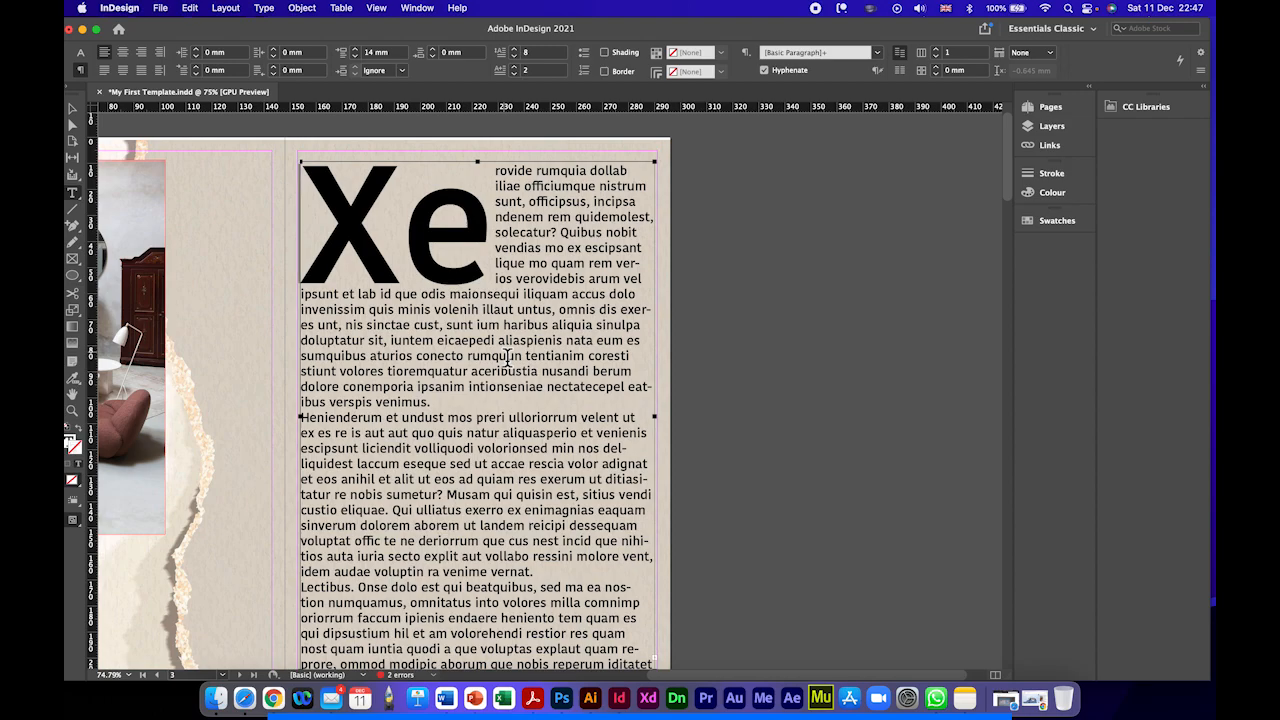
key("super+minus")
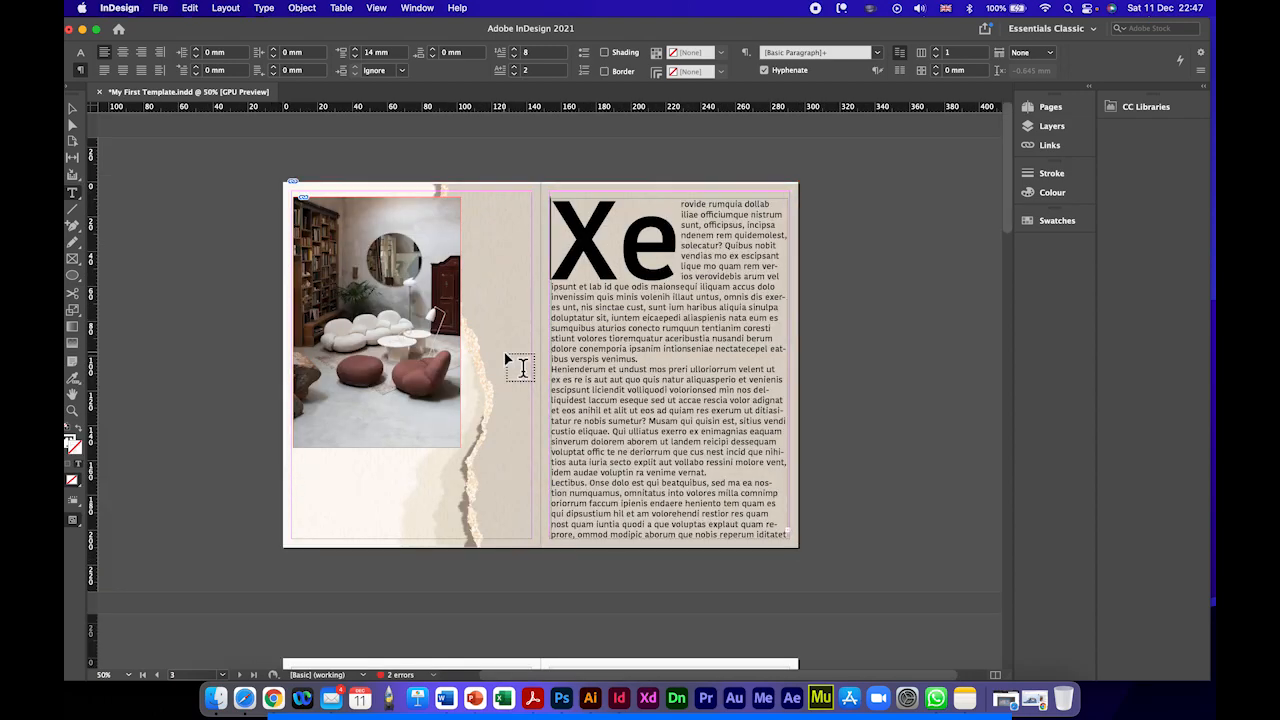
left_click(73, 108)
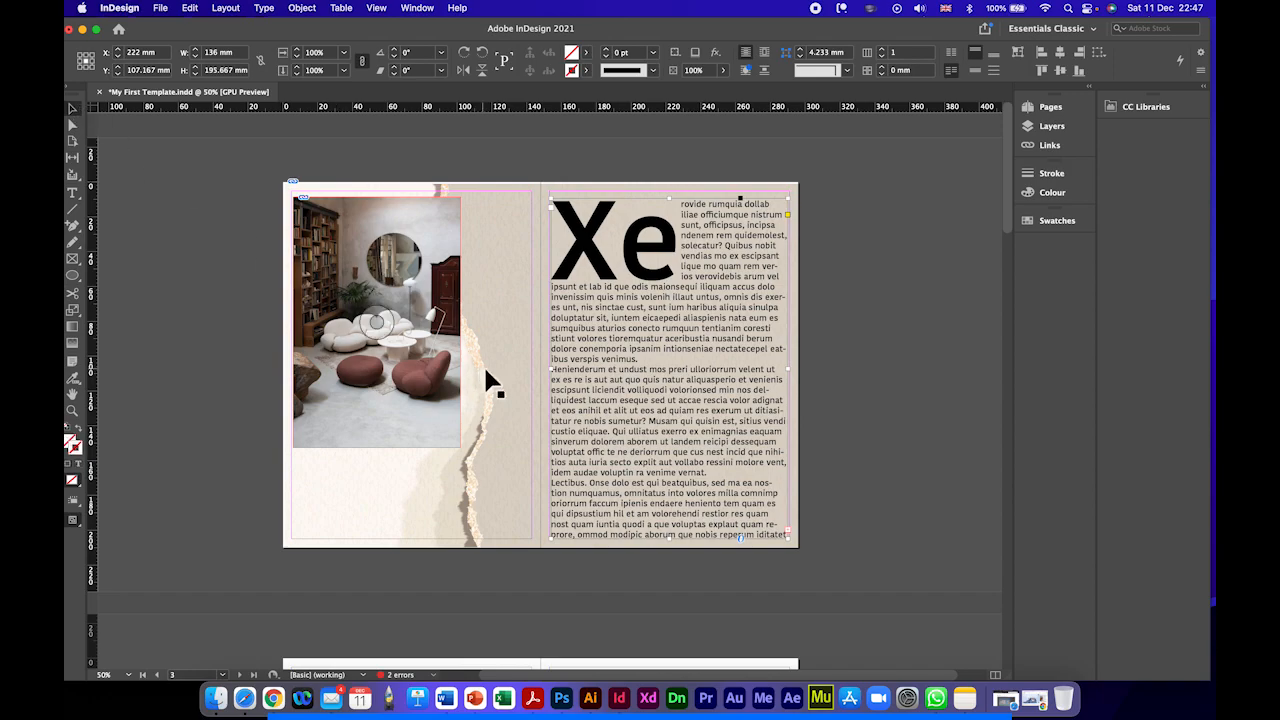
left_click(251, 289)
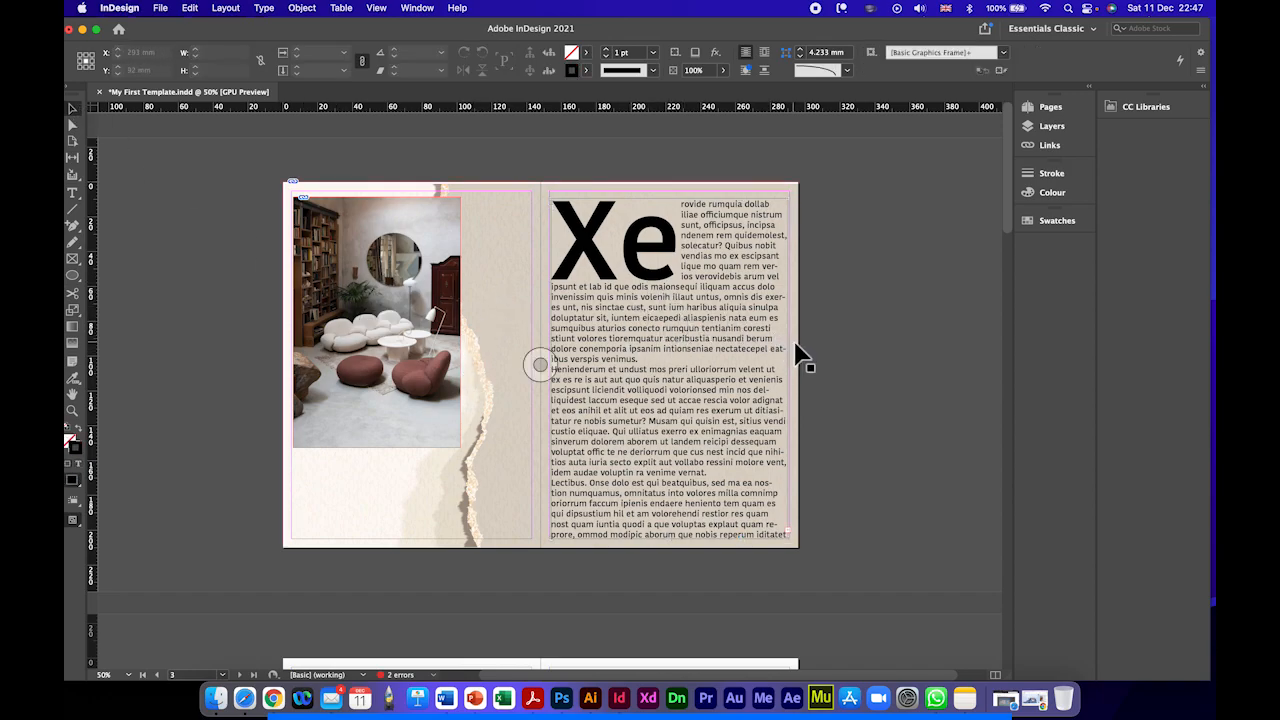
left_click(700, 323)
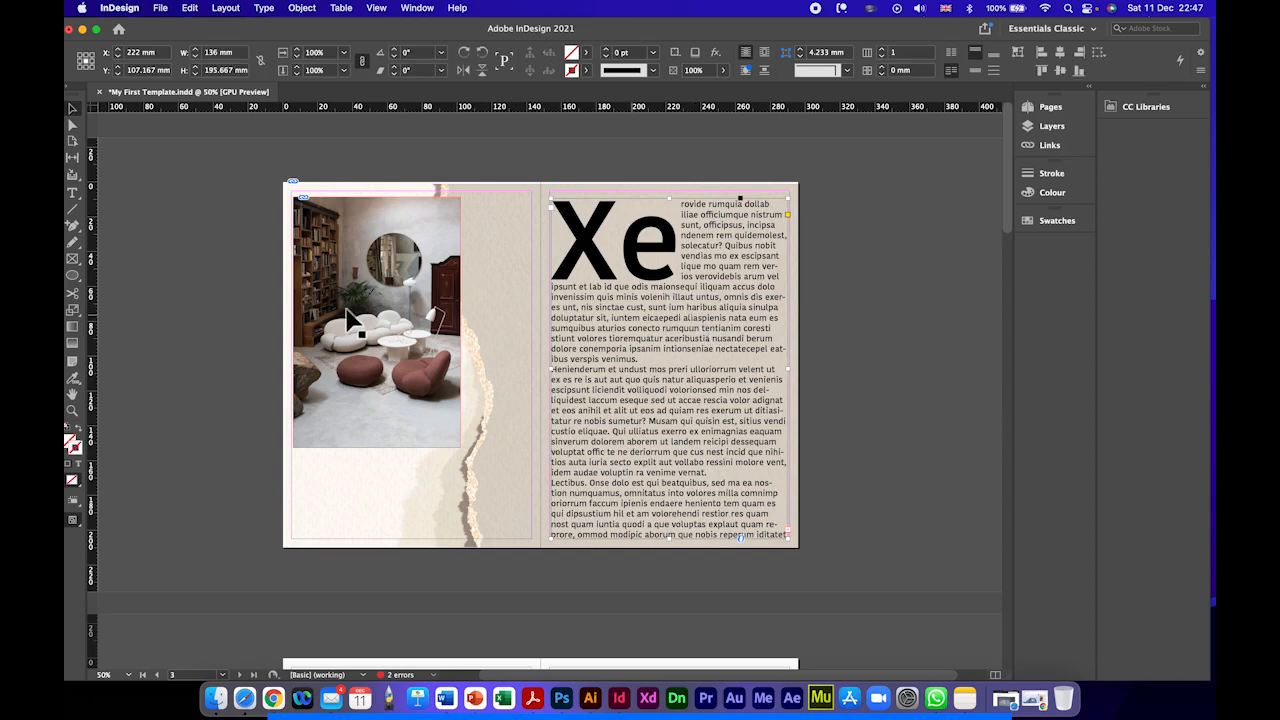
Step: Reduce the height of the opening paragraph's "Xe" drop cap to 6 lines
left_click(72, 192)
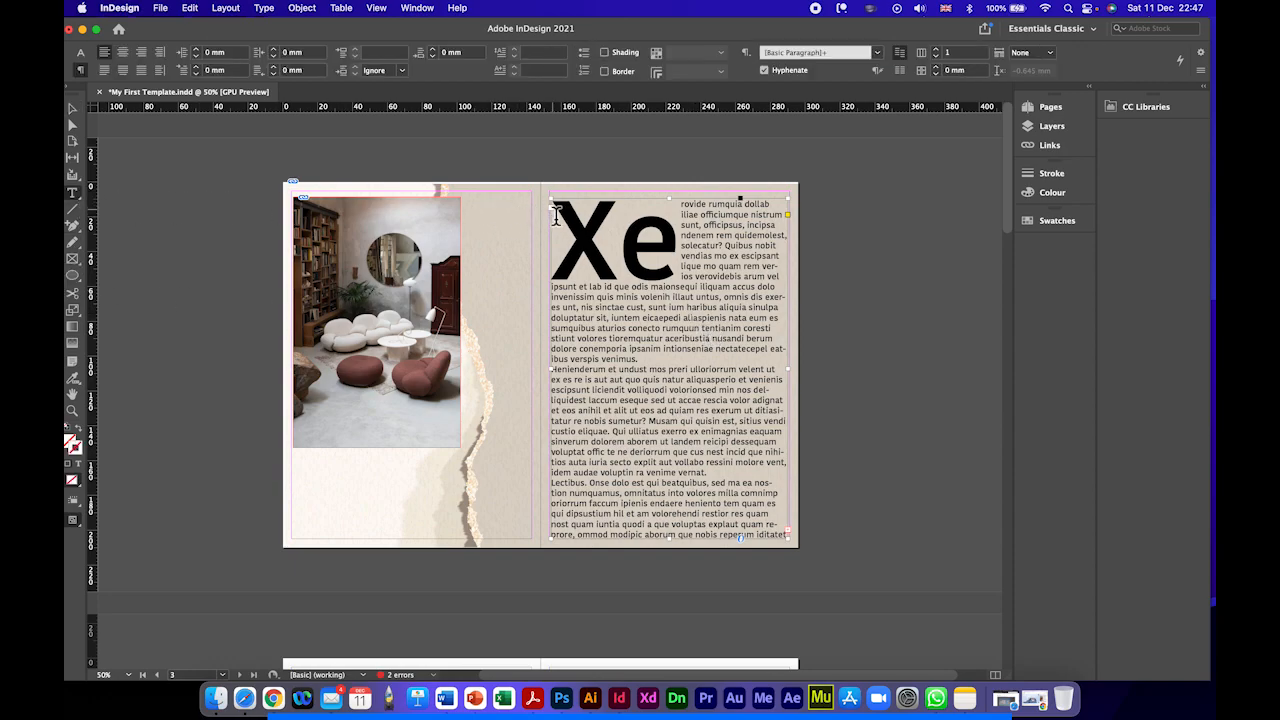
left_click(516, 57)
left_click(515, 57)
scroll(574, 193, "right", 3)
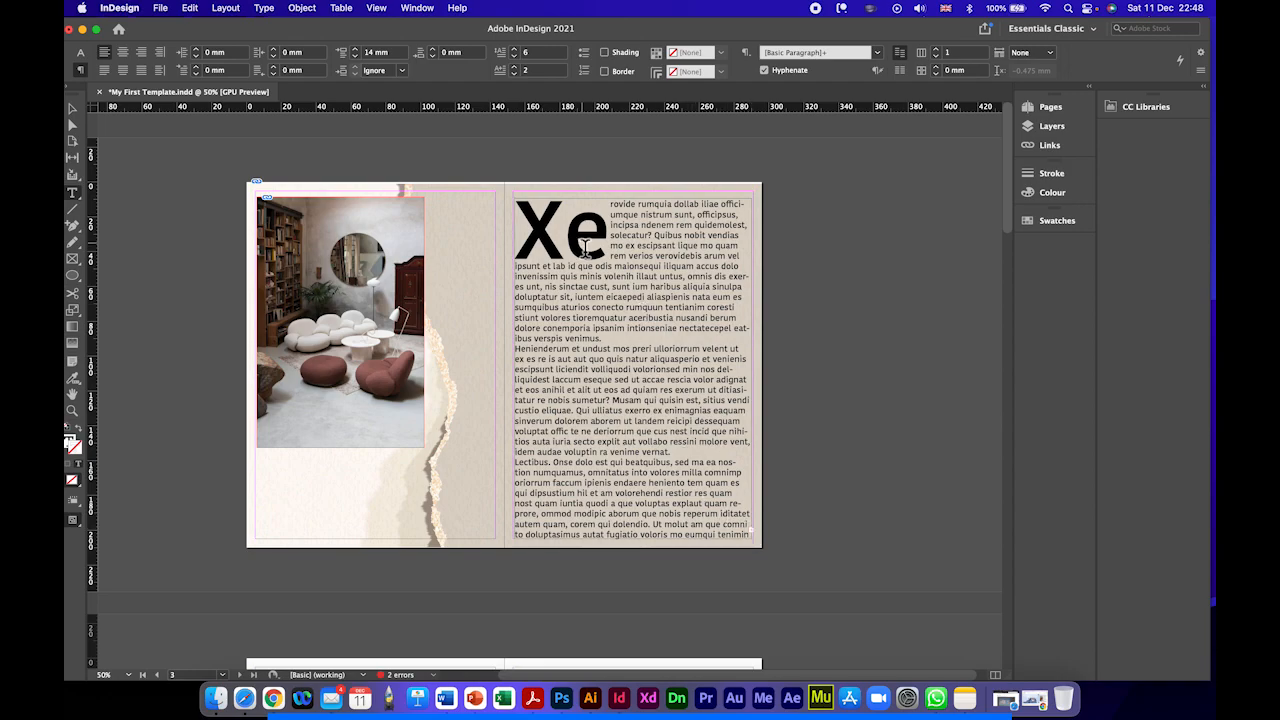
key("super+equal")
key("super+equal")
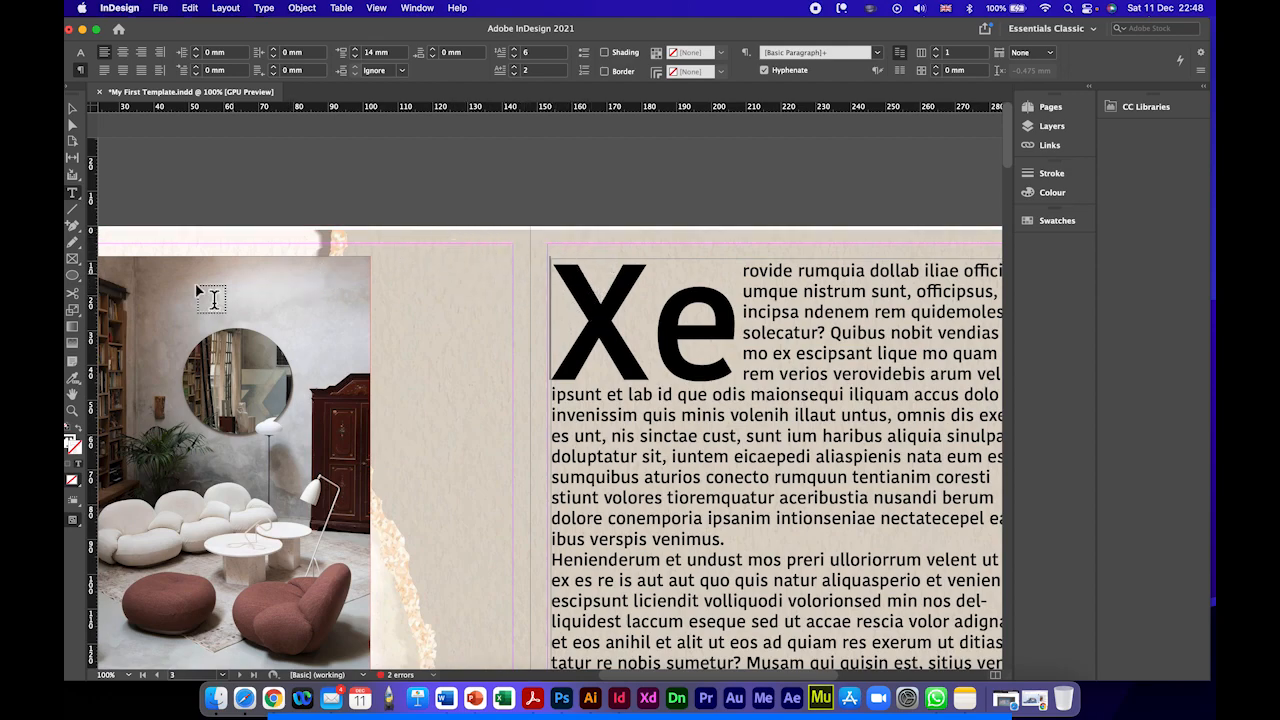
left_click_drag(255, 38, 269, 34)
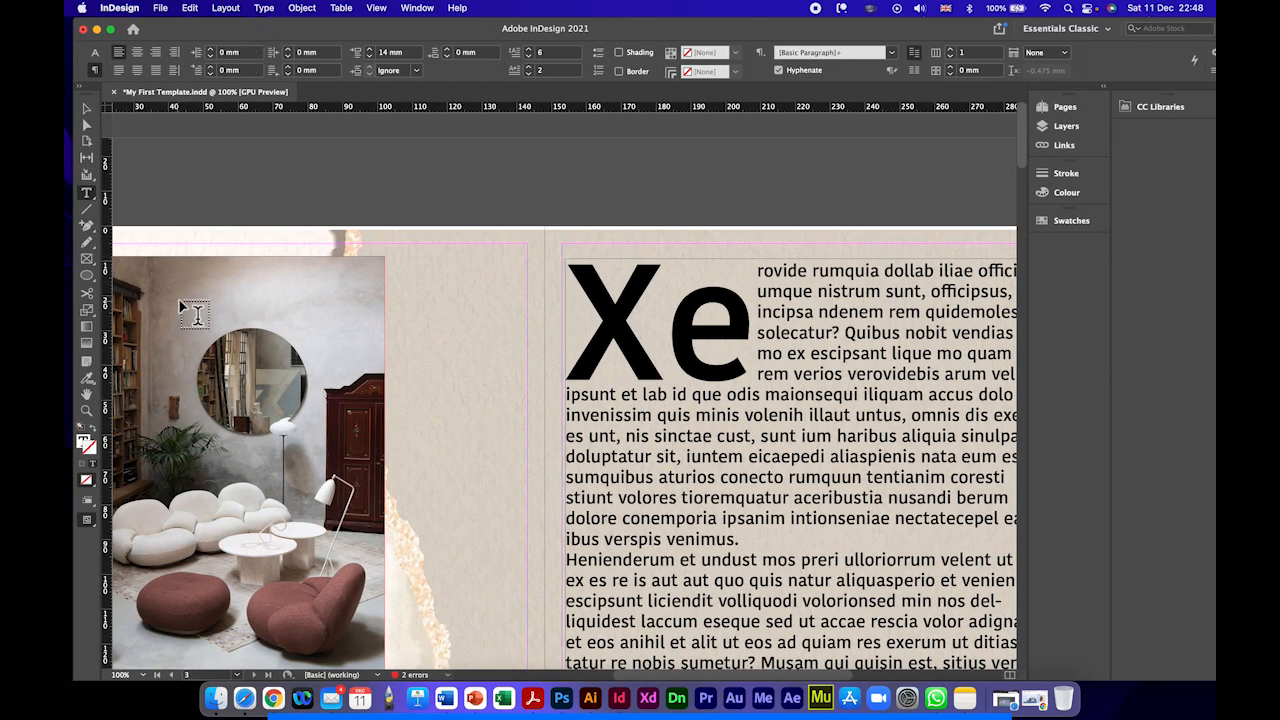
left_click(88, 396)
left_click_drag(640, 395, 457, 307)
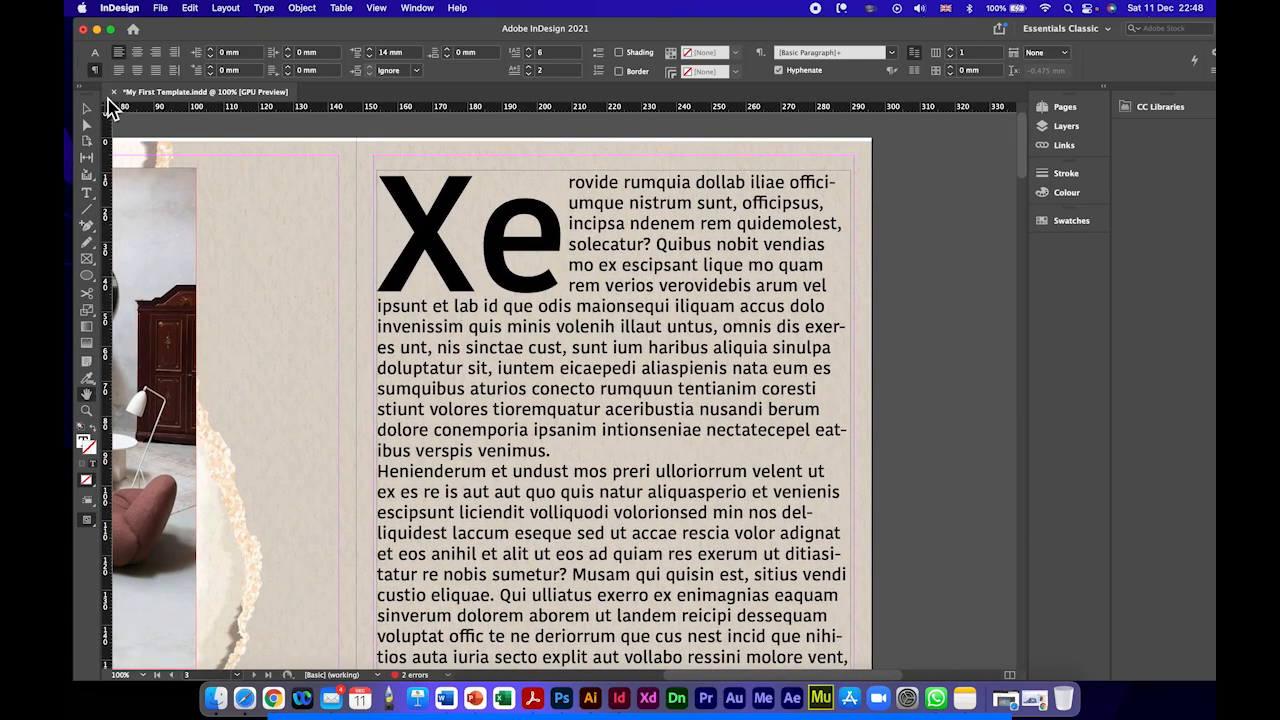
left_click(87, 108)
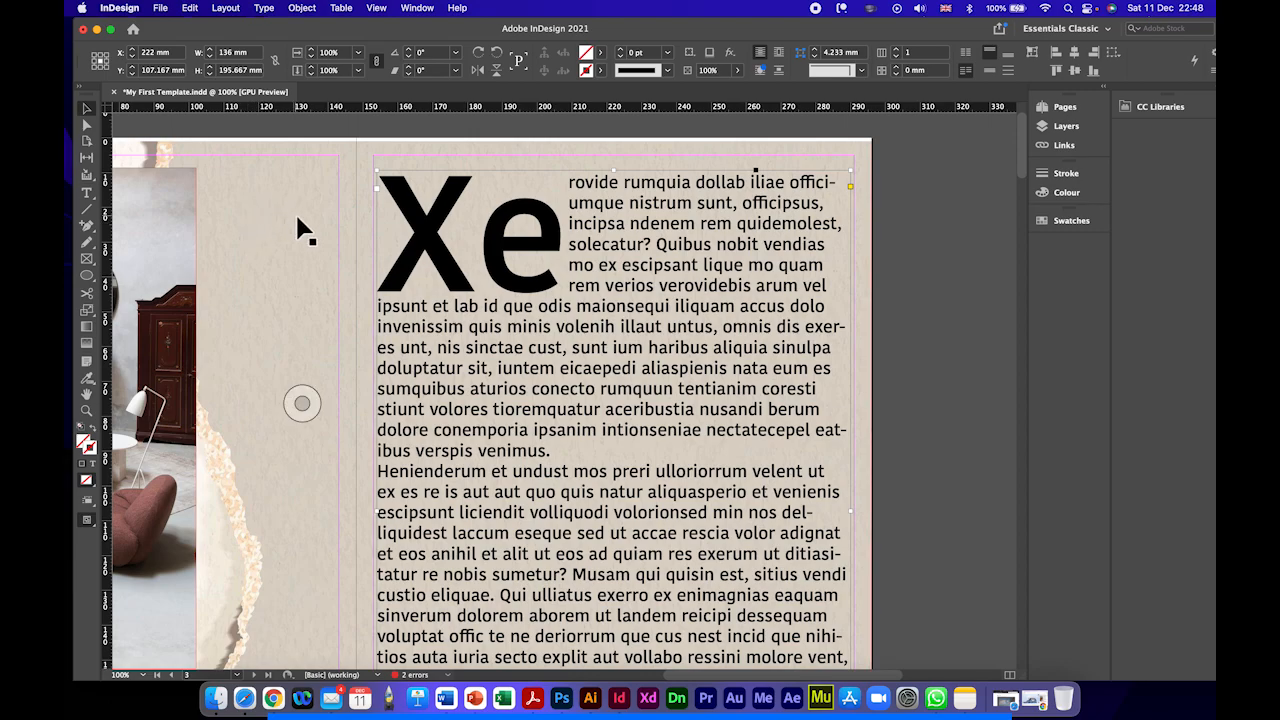
left_click_drag(354, 223, 286, 189)
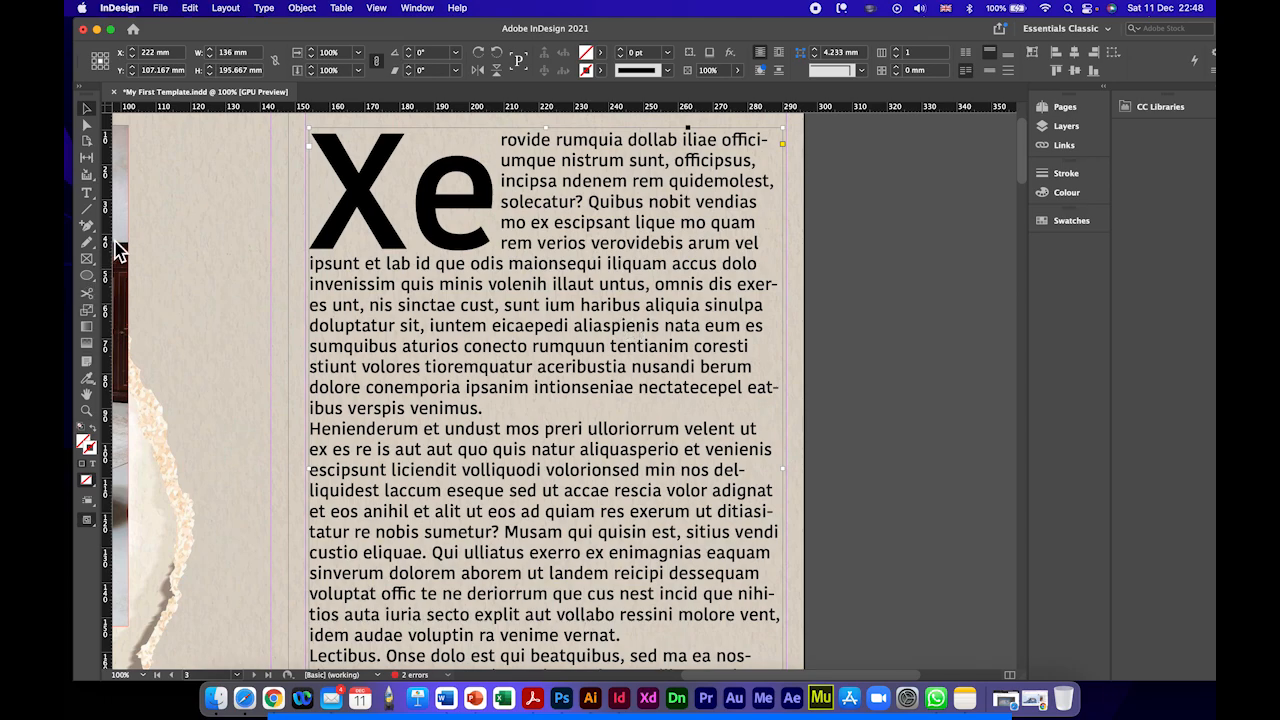
Step: Turn the second paragraph, starting with "Henienderum", into a bulleted list item
left_click(87, 193)
left_click(343, 210)
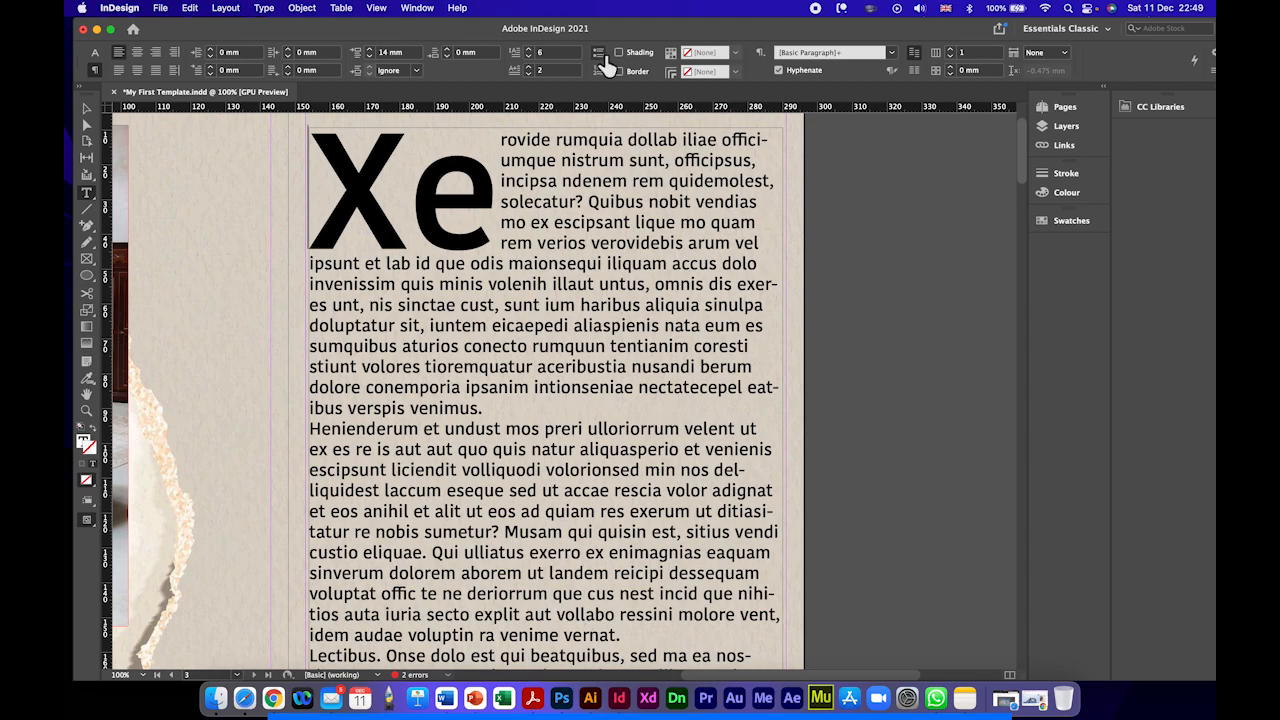
left_click(316, 438)
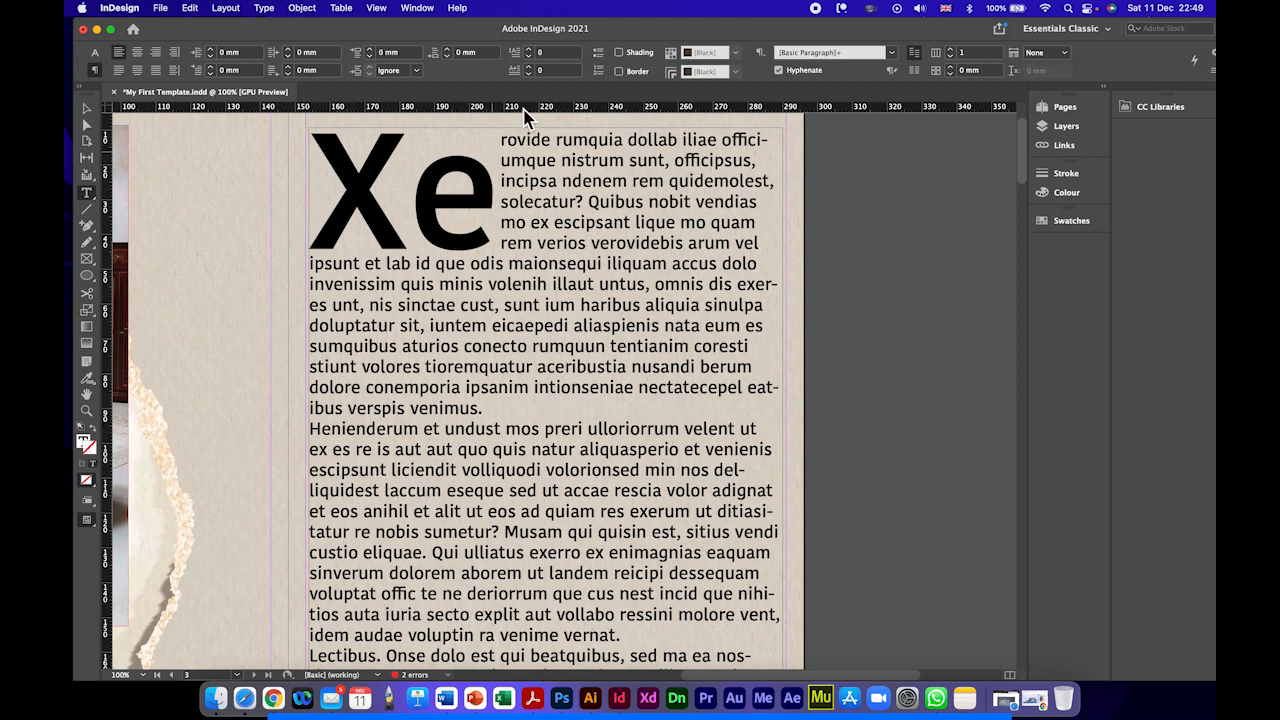
left_click(600, 57)
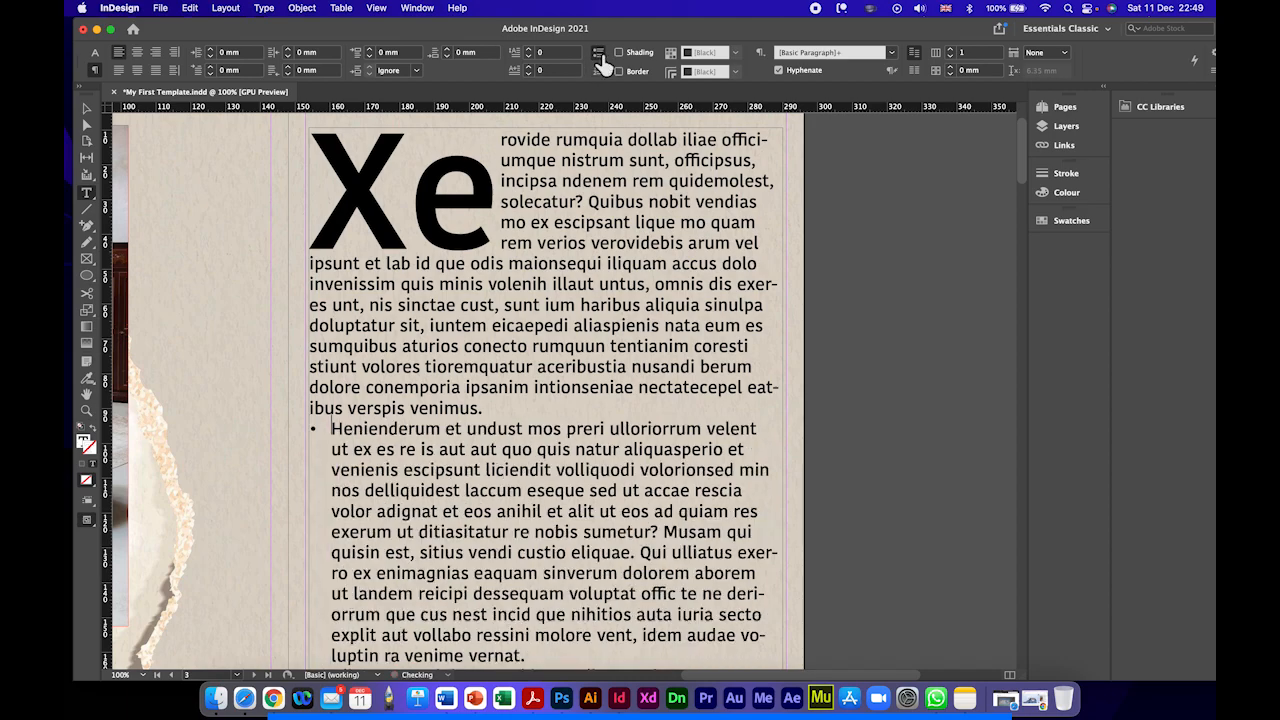
Step: Turn the third paragraph, starting with "Lectibus", into a numbered list item
scroll(450, 388, "down", 1)
scroll(450, 388, "down", 2)
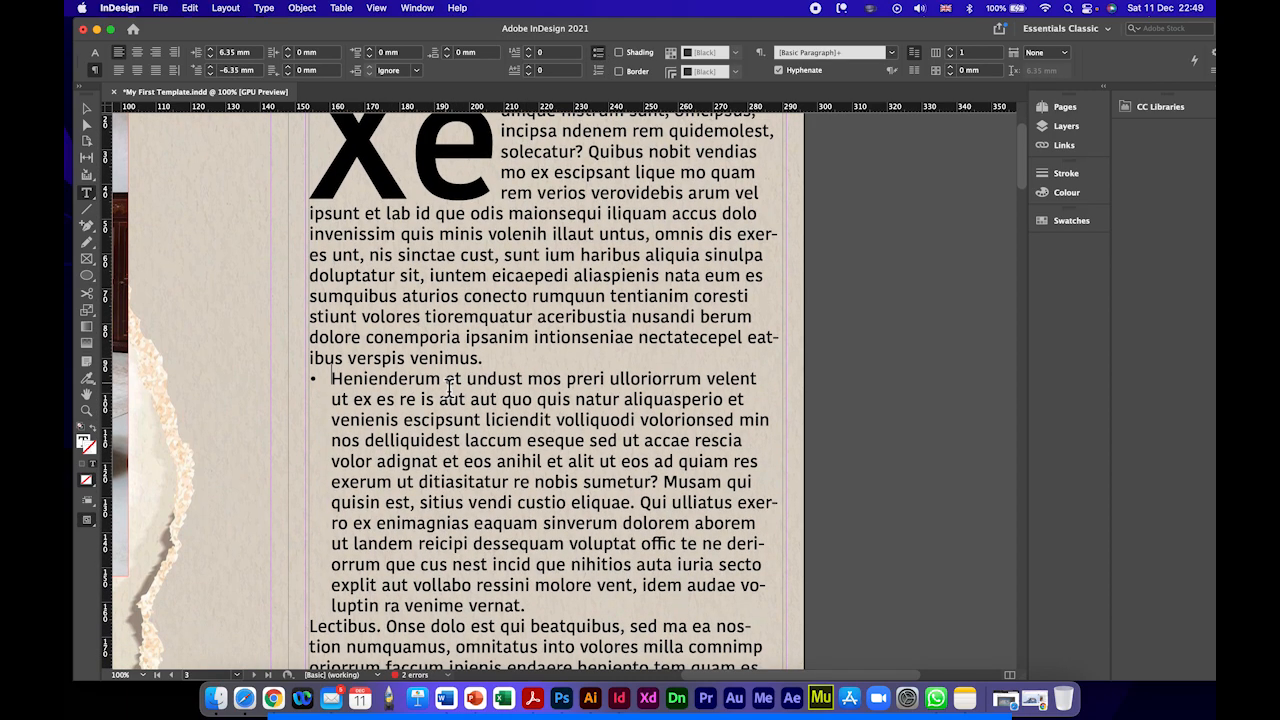
scroll(502, 299, "down", 8)
left_click(313, 421)
left_click(600, 72)
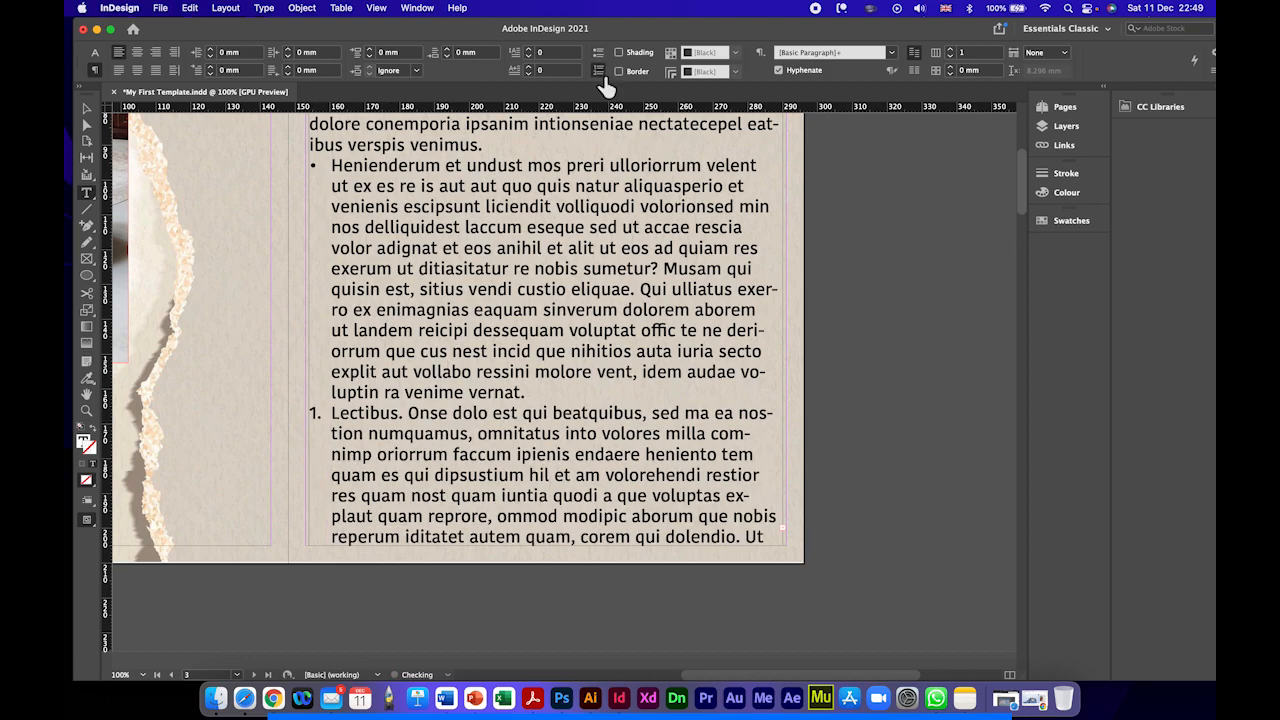
Step: Split the numbered paragraph into three list items, breaking it after "oriorrum fac" and before "nost quam iuntia"
scroll(608, 523, "down", 10)
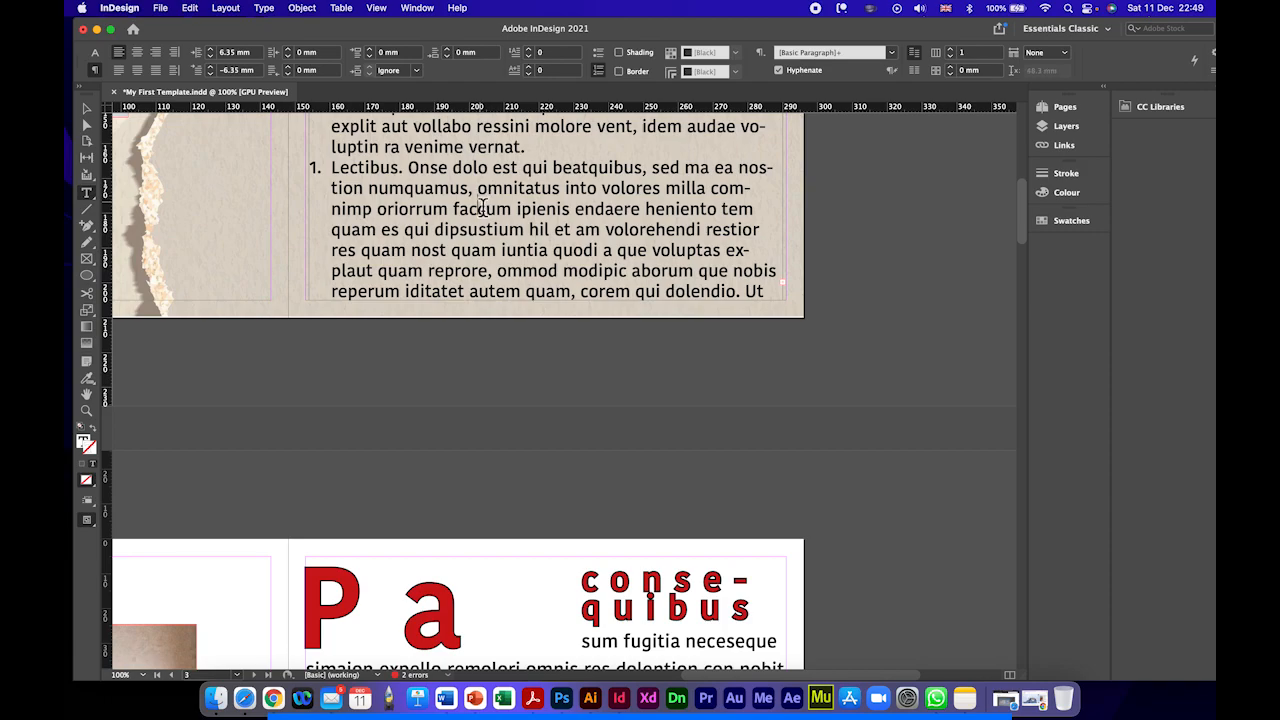
left_click(482, 208)
key("Return")
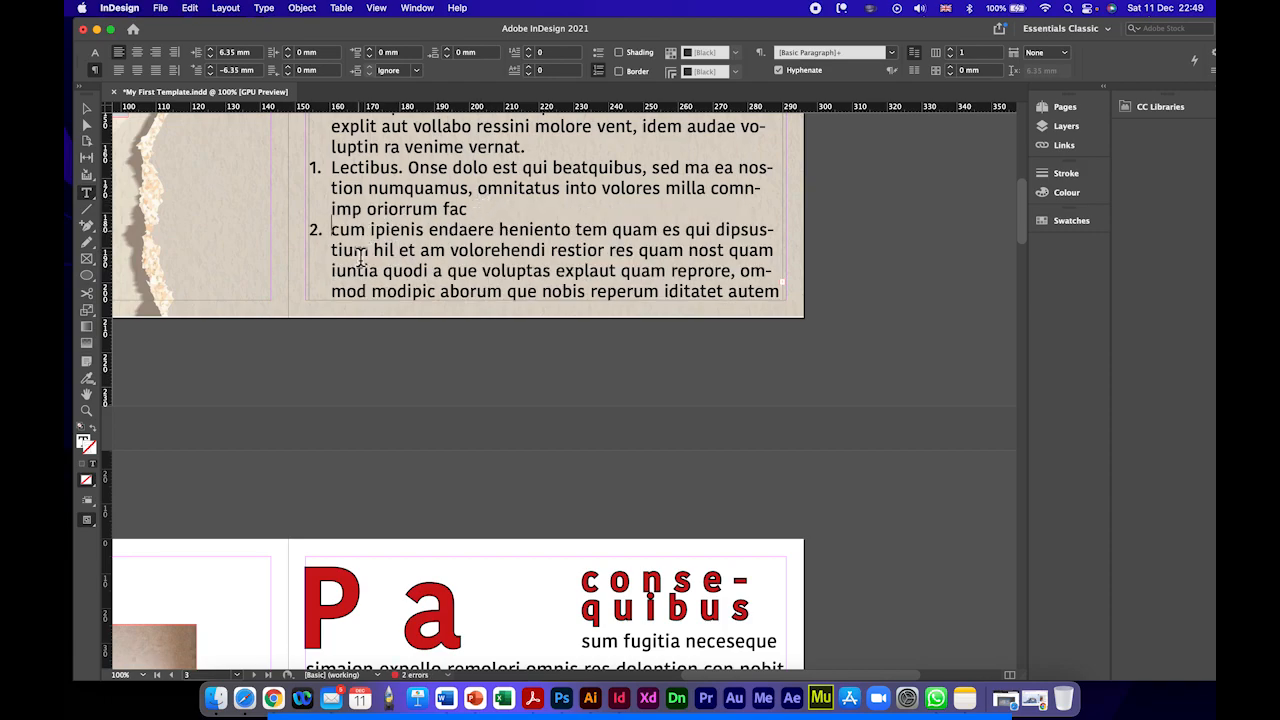
left_click(688, 250)
key("Return")
Step: Split the bulleted paragraph into two bullet items, breaking it after "escipsunt lic"
scroll(690, 260, "up", 5)
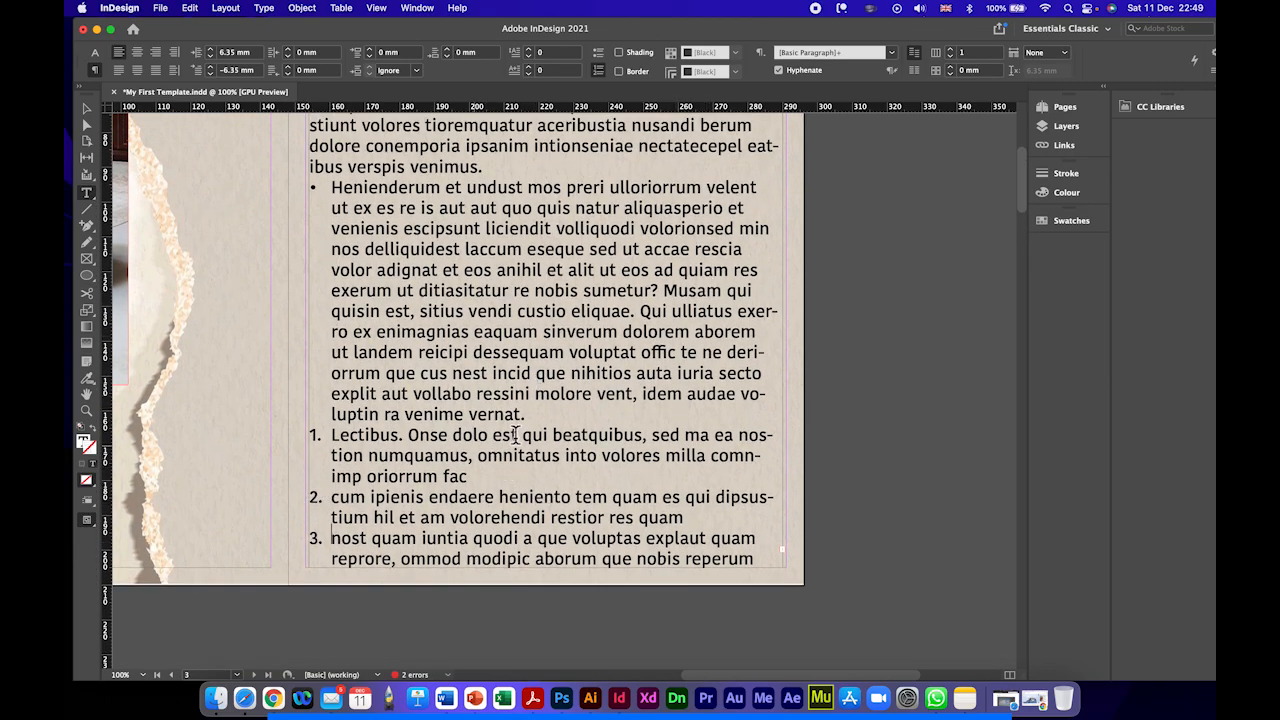
scroll(515, 436, "up", 5)
scroll(412, 462, "down", 3)
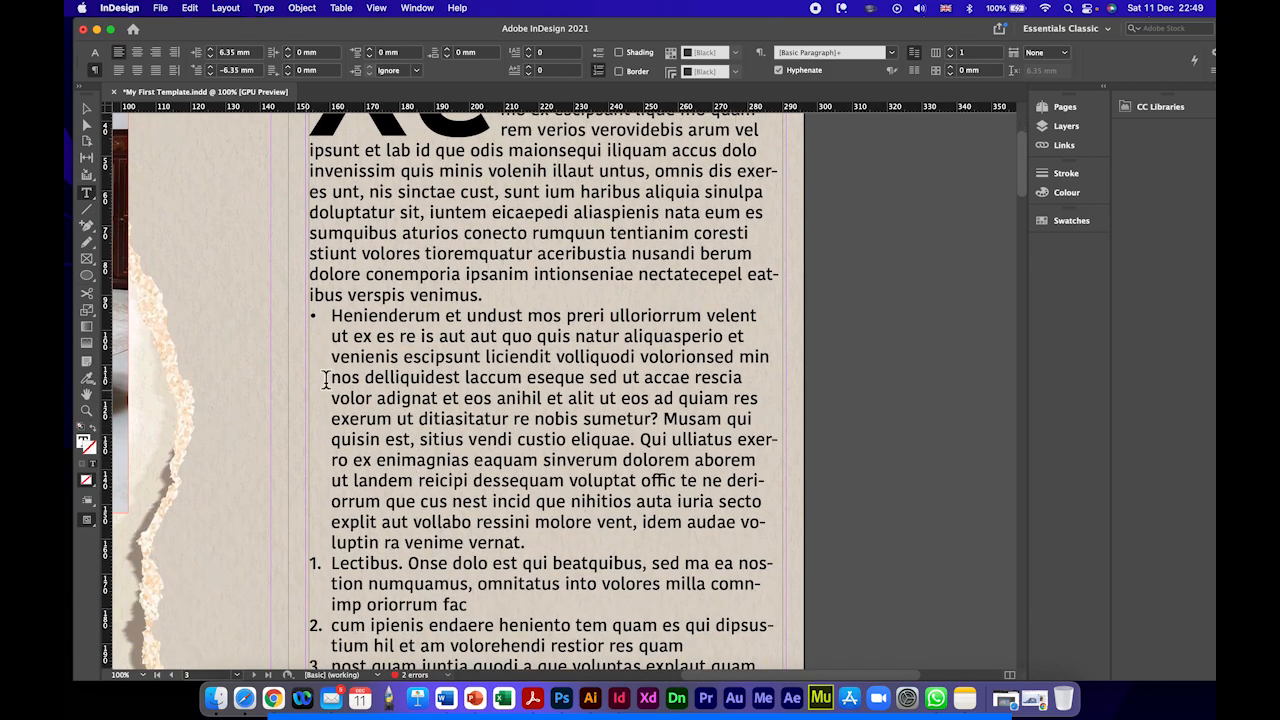
left_click(505, 356)
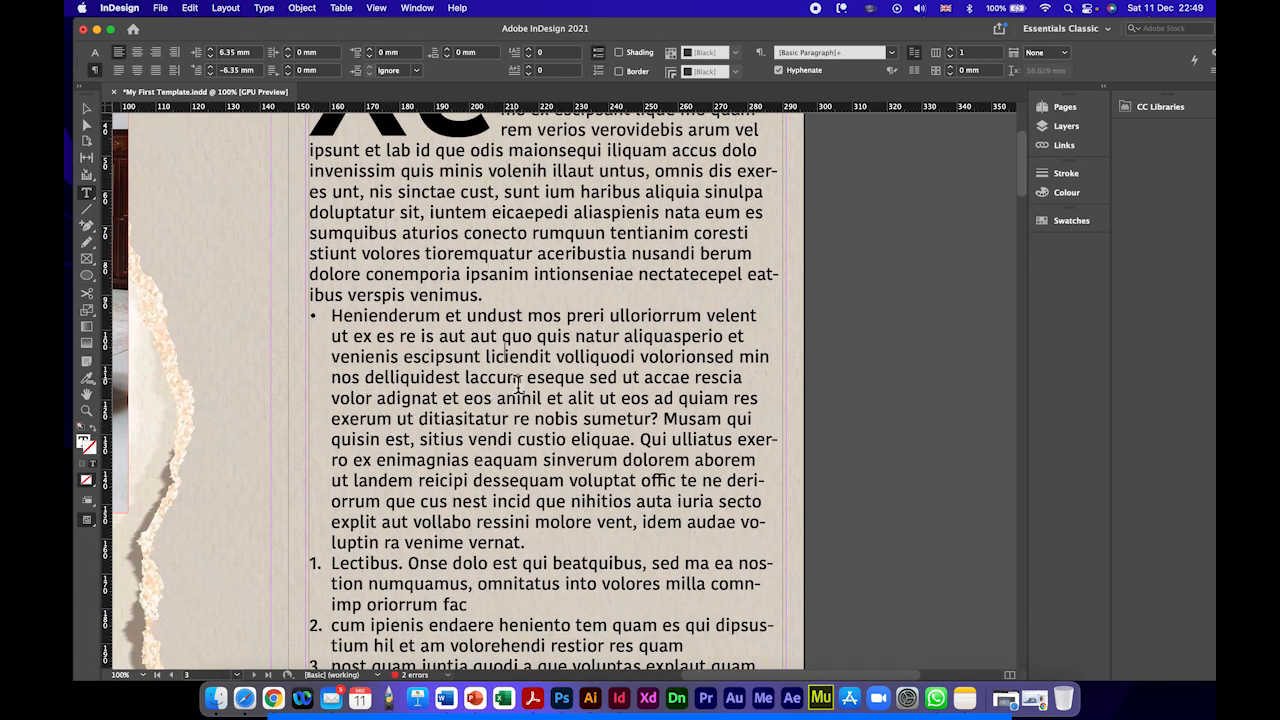
key("Return")
Step: Shade the first paragraph with the yellow swatch C=0 M=0 Y=100 K=0
scroll(393, 455, "up", 3)
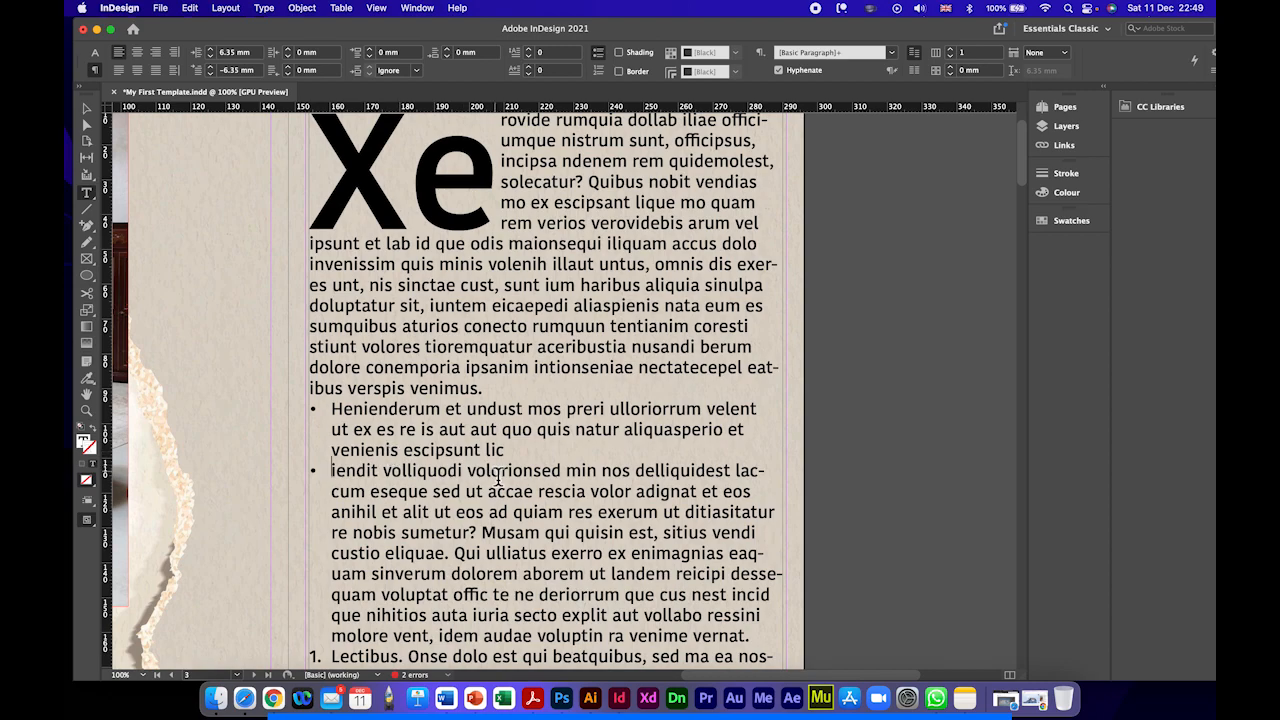
scroll(500, 478, "up", 5)
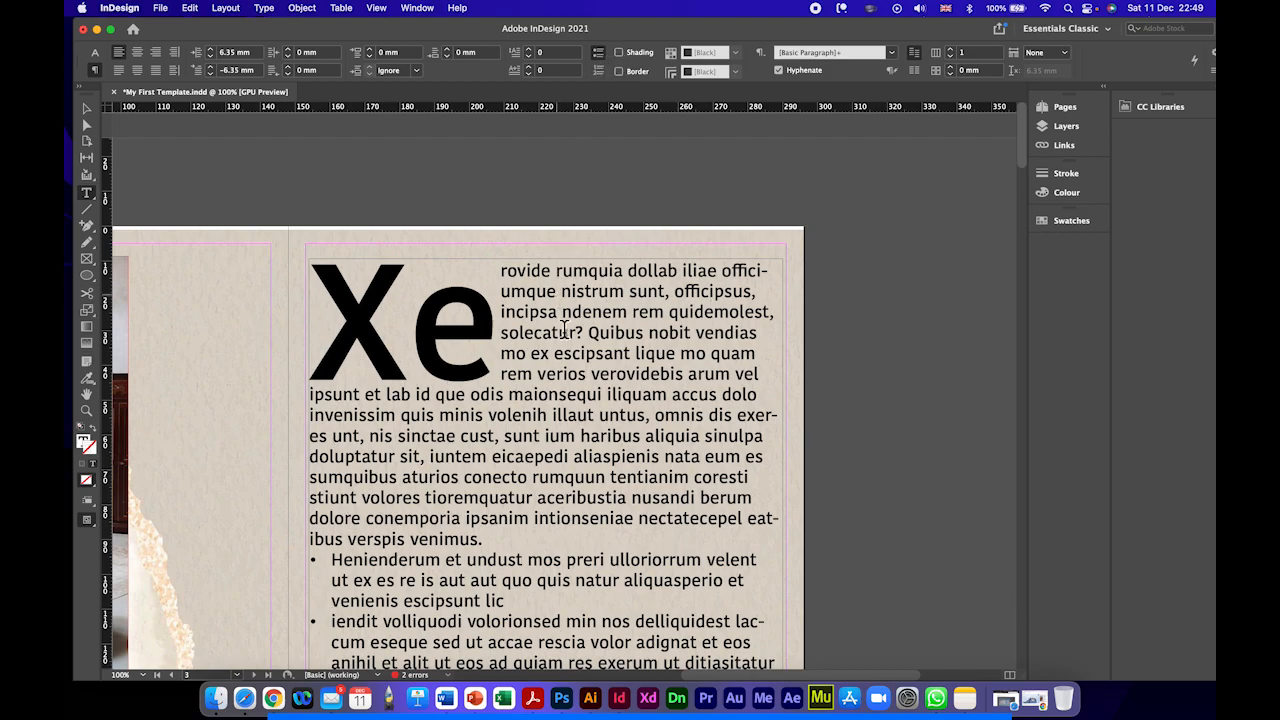
mouse_move(506, 276)
left_mouse_down()
mouse_move(722, 415)
mouse_move(742, 538)
left_mouse_up()
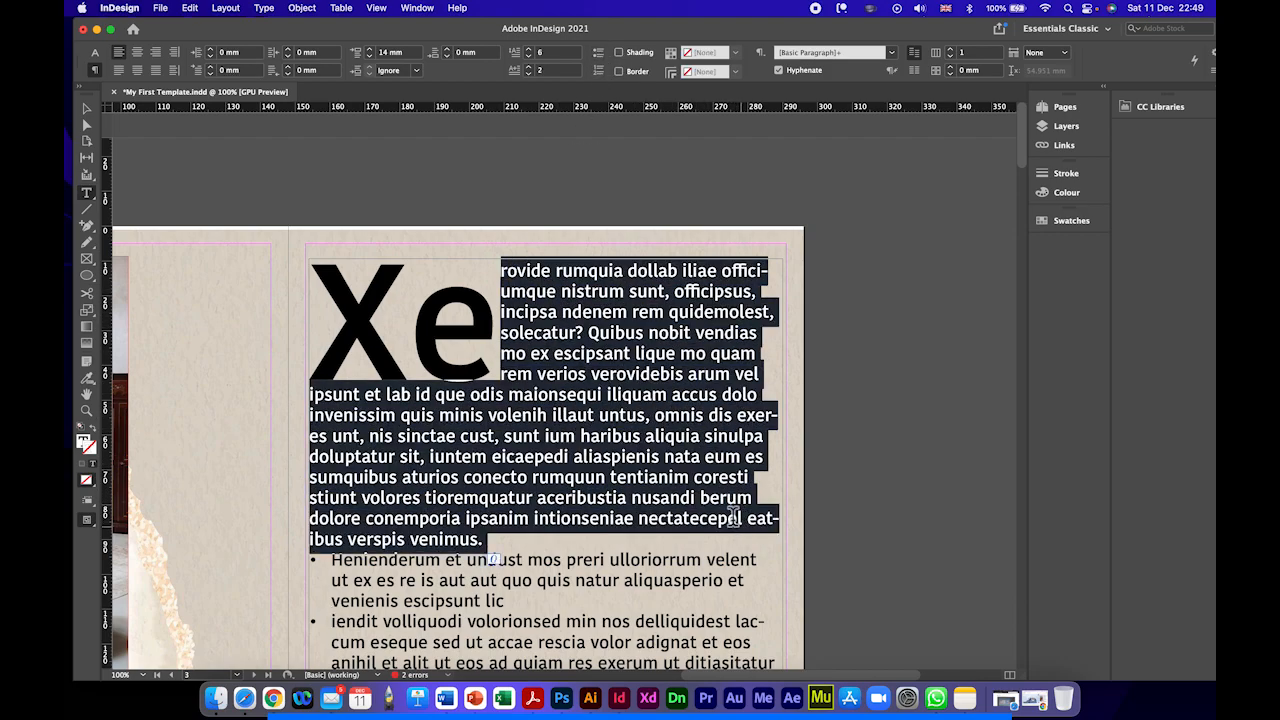
left_click(618, 54)
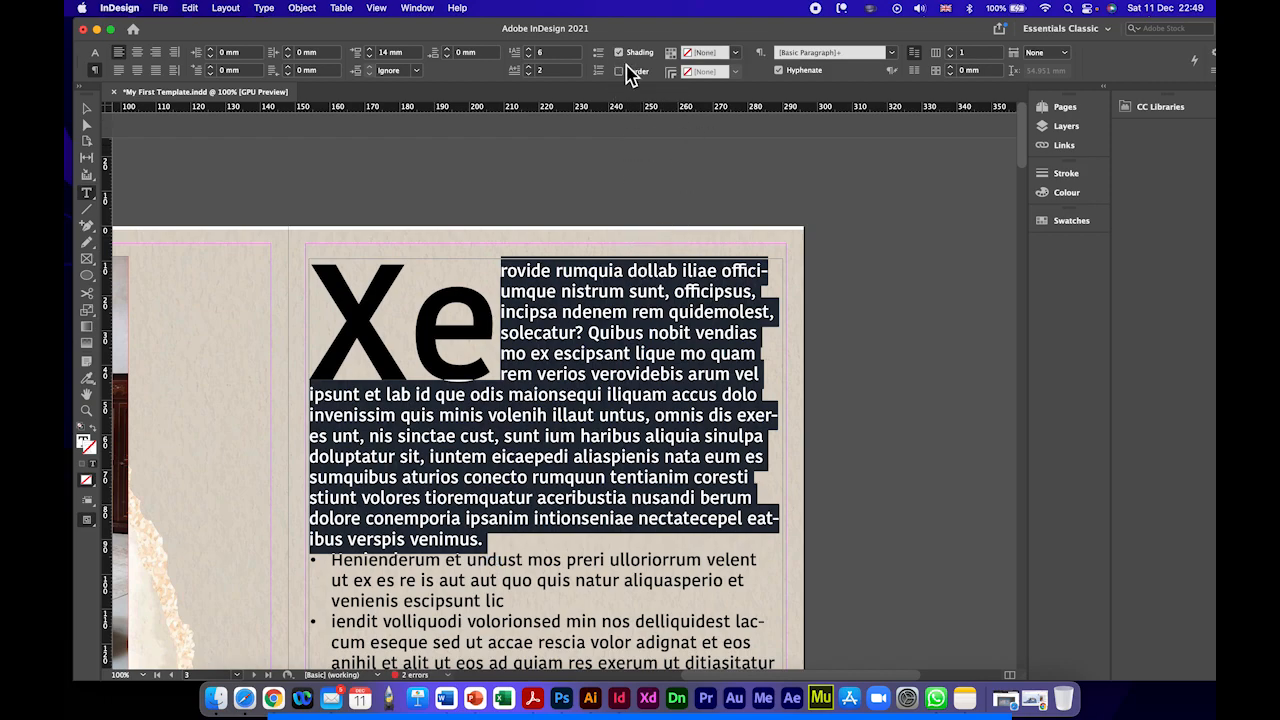
left_click(588, 371)
left_click_drag(507, 279, 608, 411)
left_click(503, 287)
left_click_drag(505, 280, 597, 535)
left_click(736, 53)
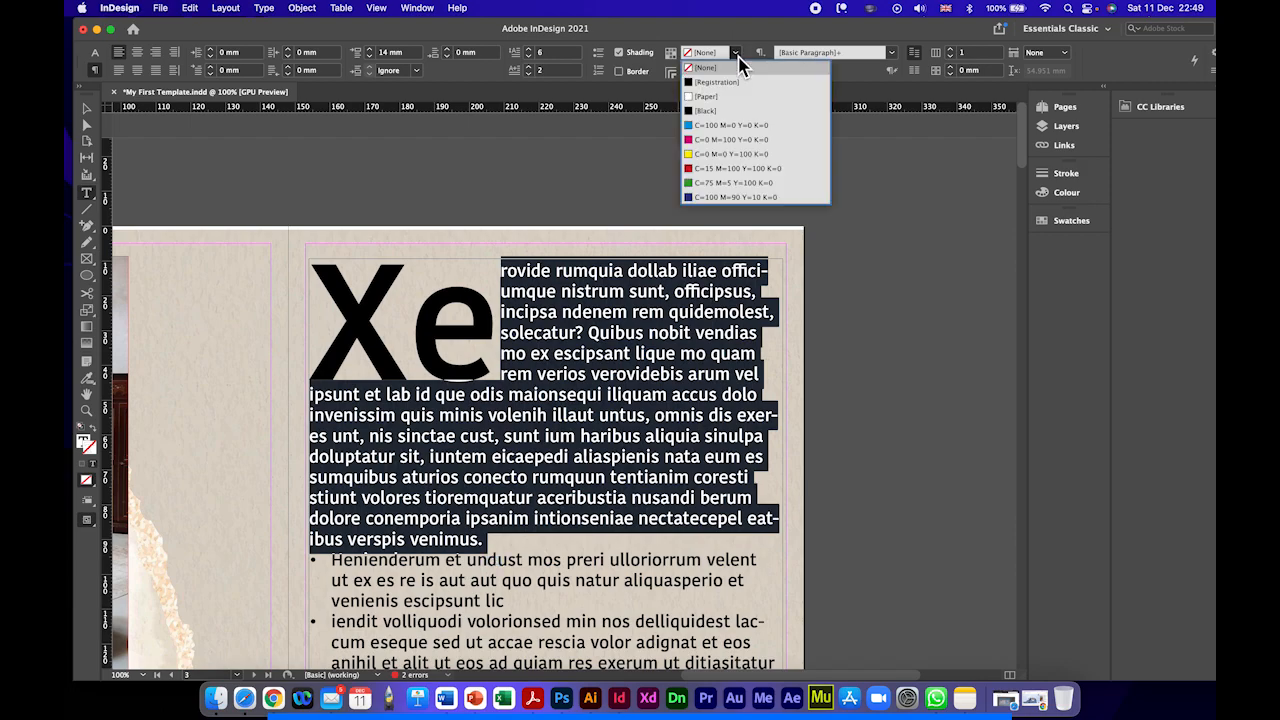
left_click(720, 154)
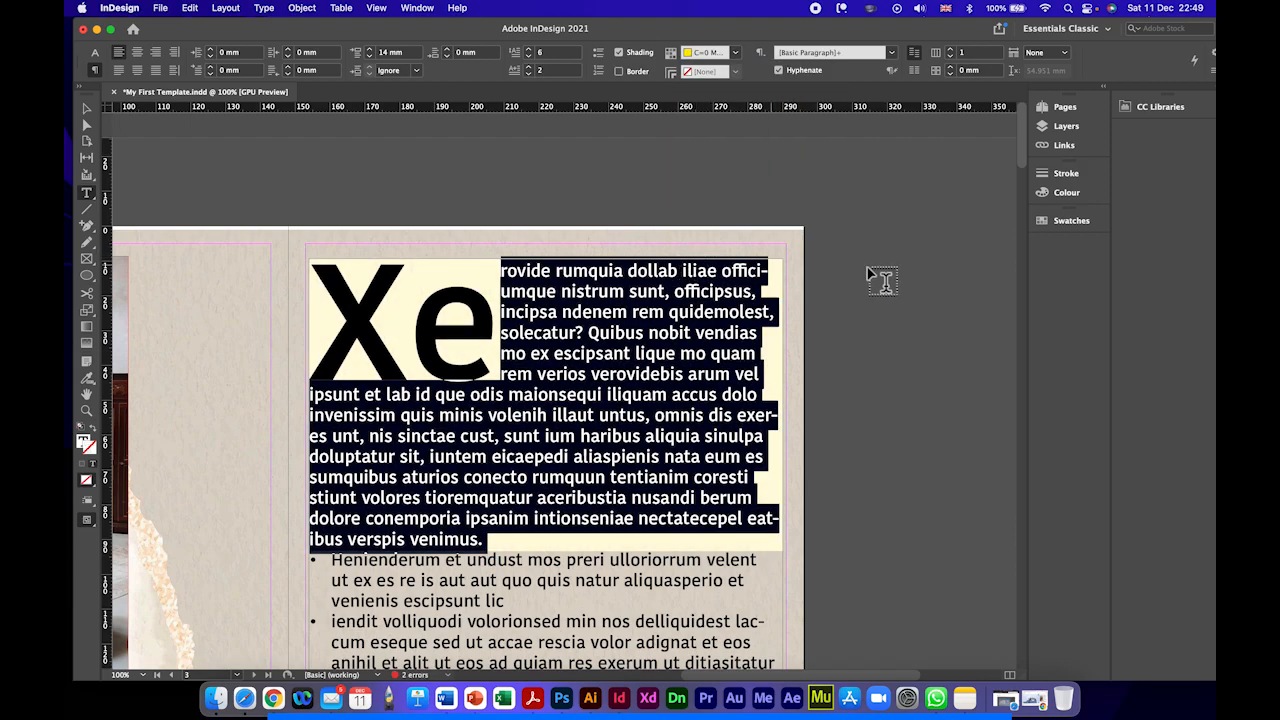
left_click(87, 108)
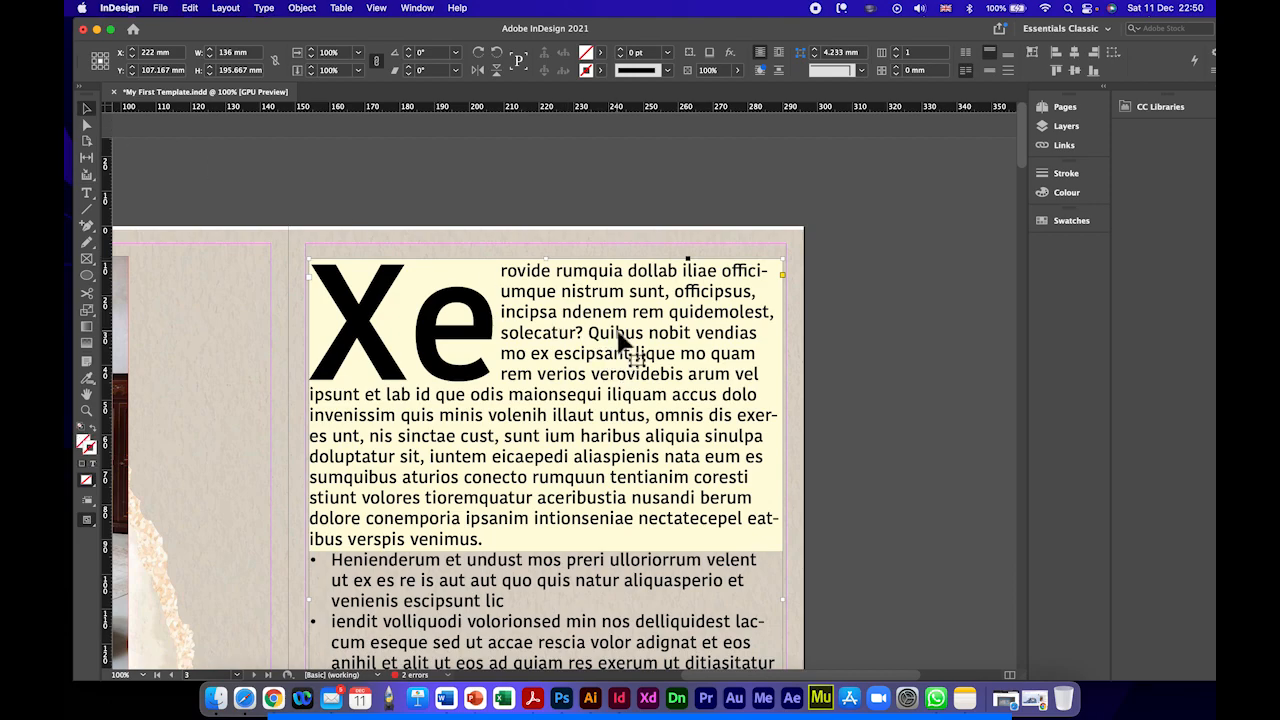
scroll(572, 335, "down", 3)
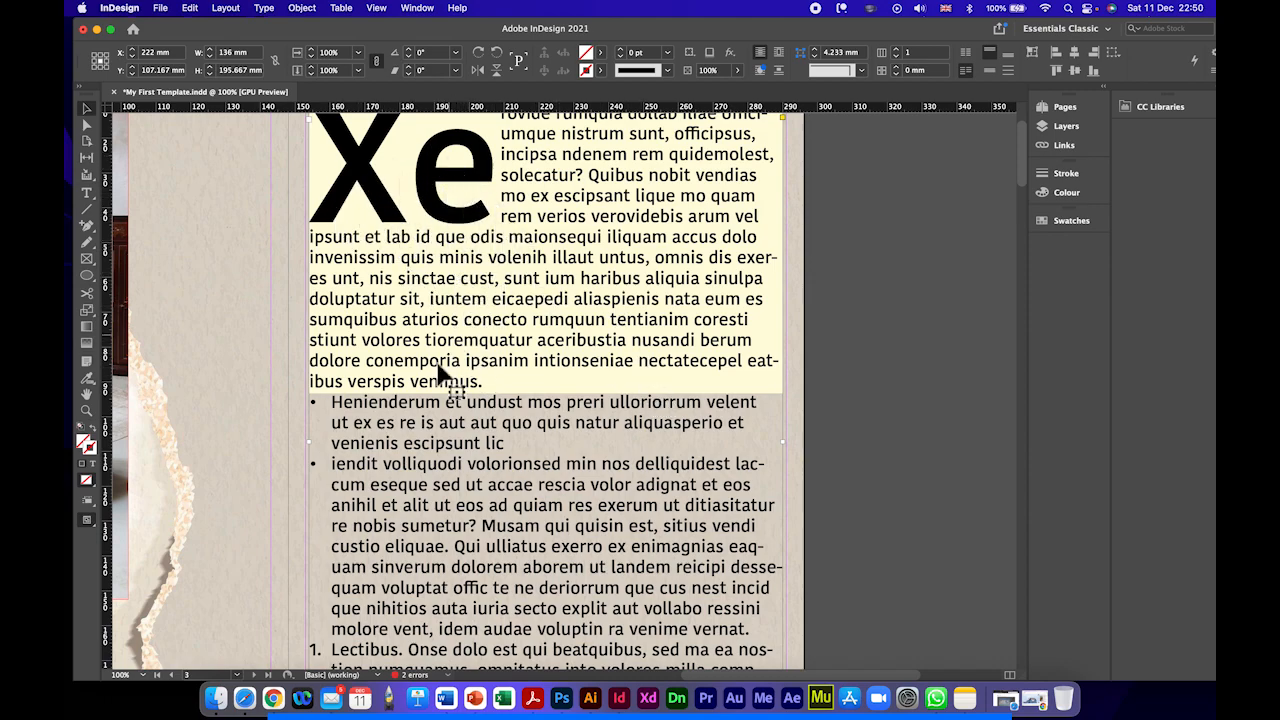
Step: Remove the shading from the first paragraph
left_click(87, 193)
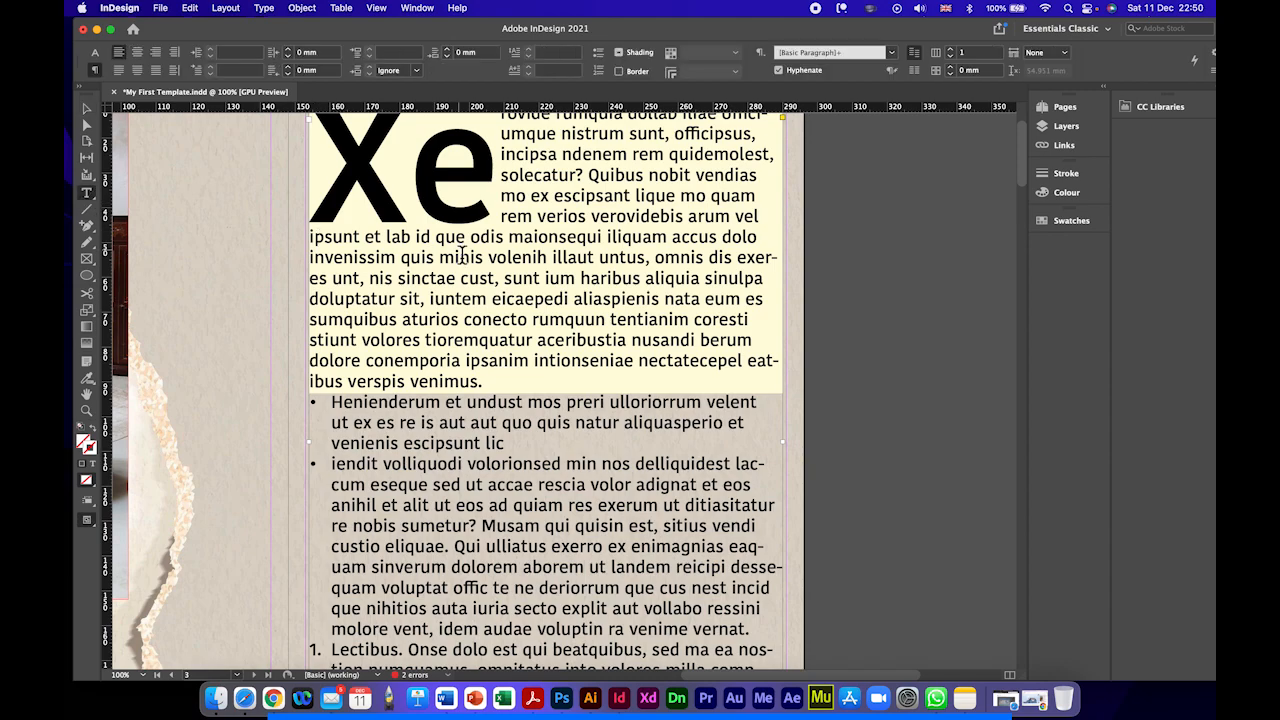
scroll(461, 255, "up", 3)
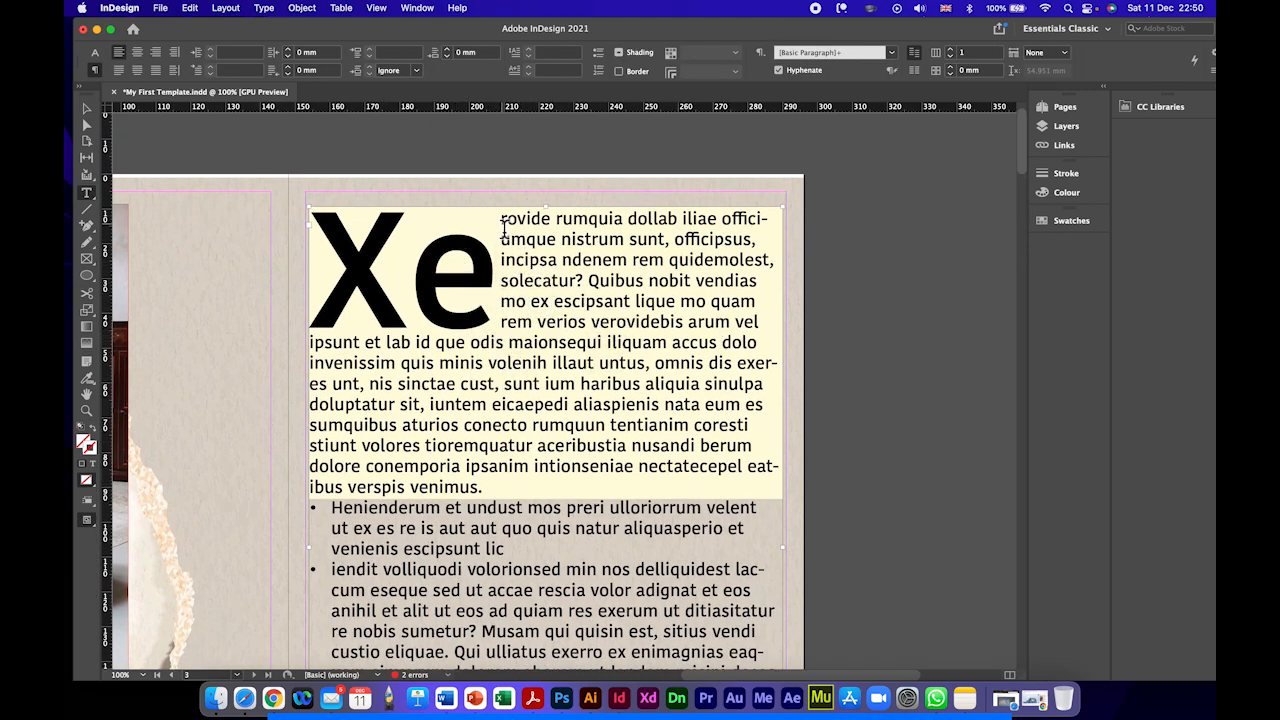
mouse_move(503, 222)
left_mouse_down()
mouse_move(737, 466)
mouse_move(492, 505)
left_mouse_up()
left_click(619, 53)
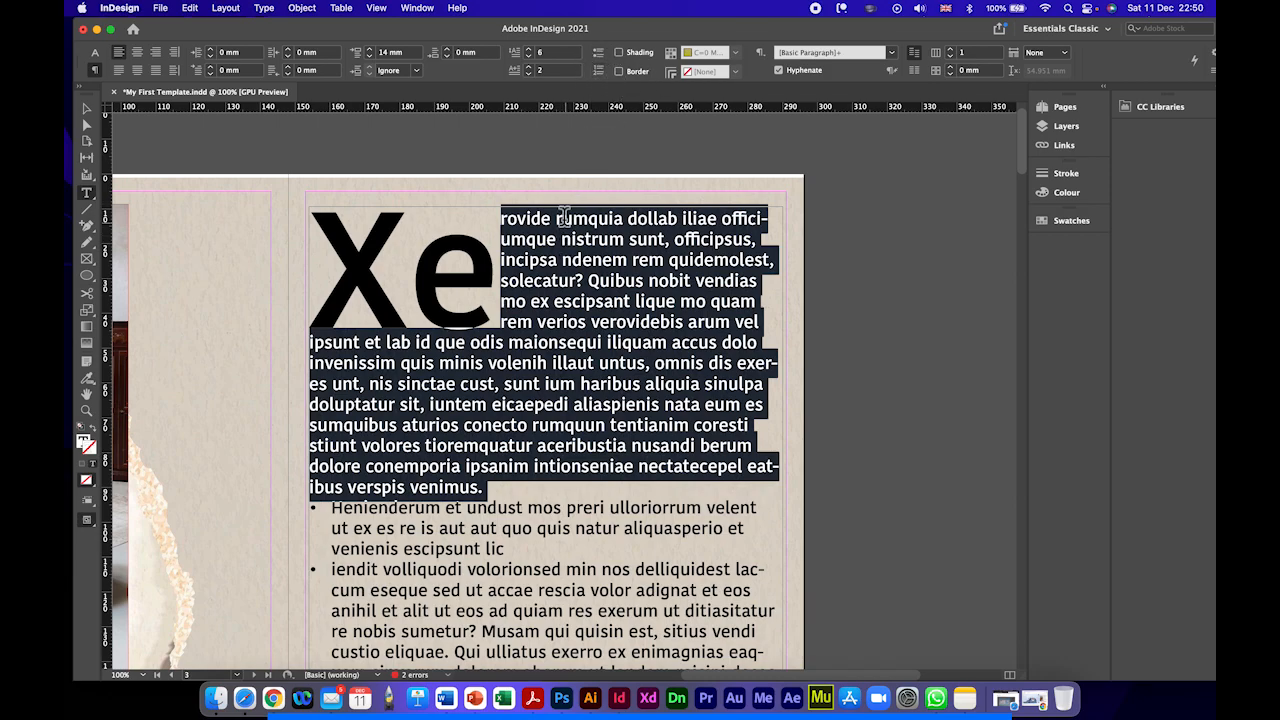
Step: Add a border to the first paragraph in the red swatch C=15 M=100 Y=100 K=0
left_click(630, 72)
left_click(736, 72)
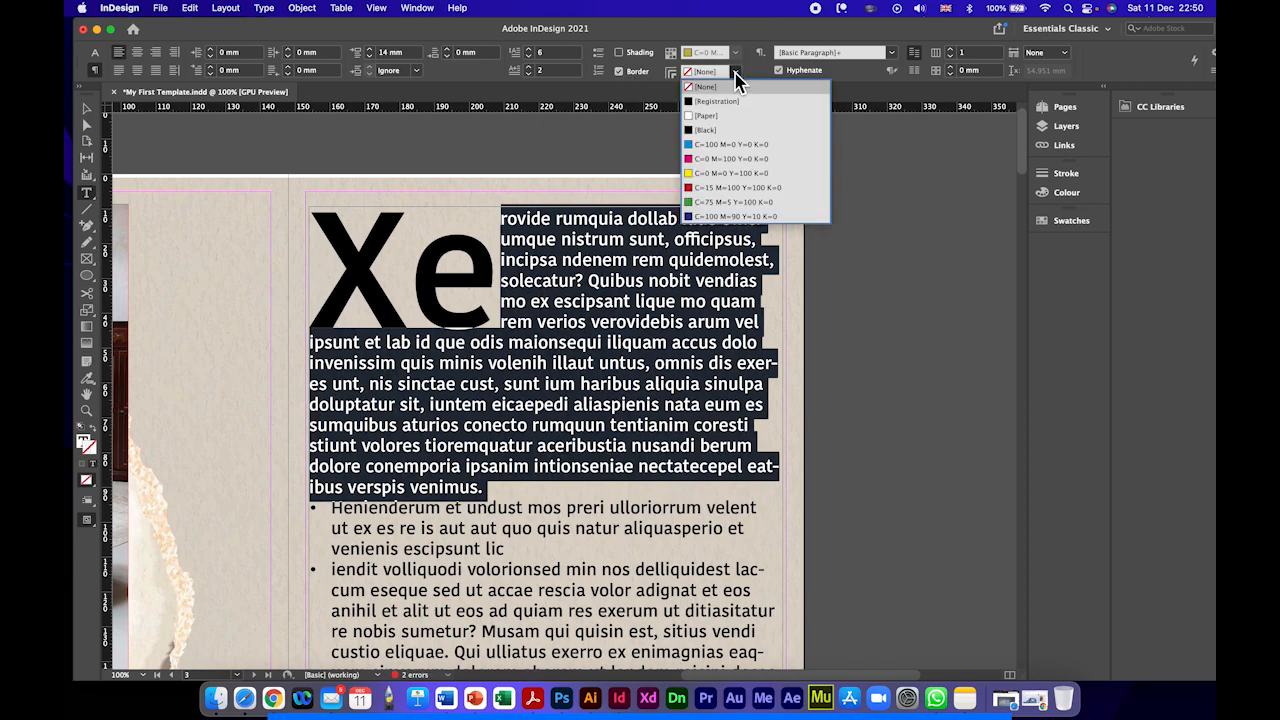
left_click(731, 187)
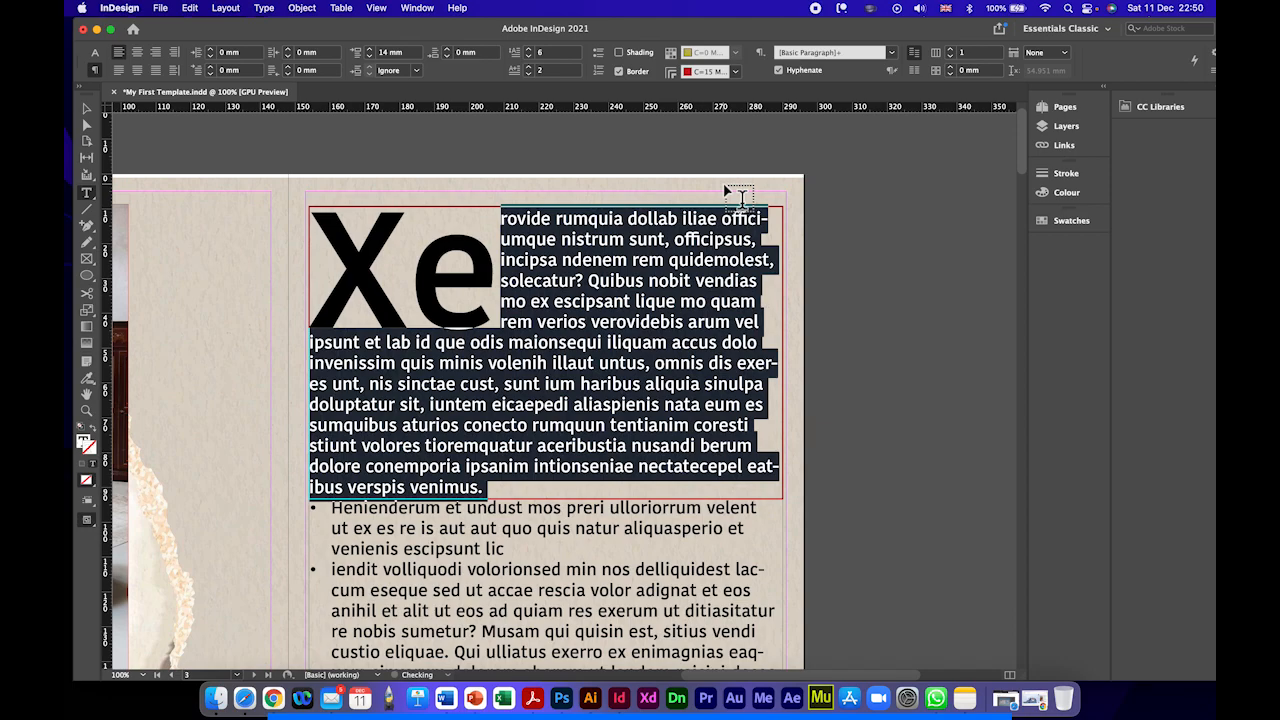
left_click(572, 220)
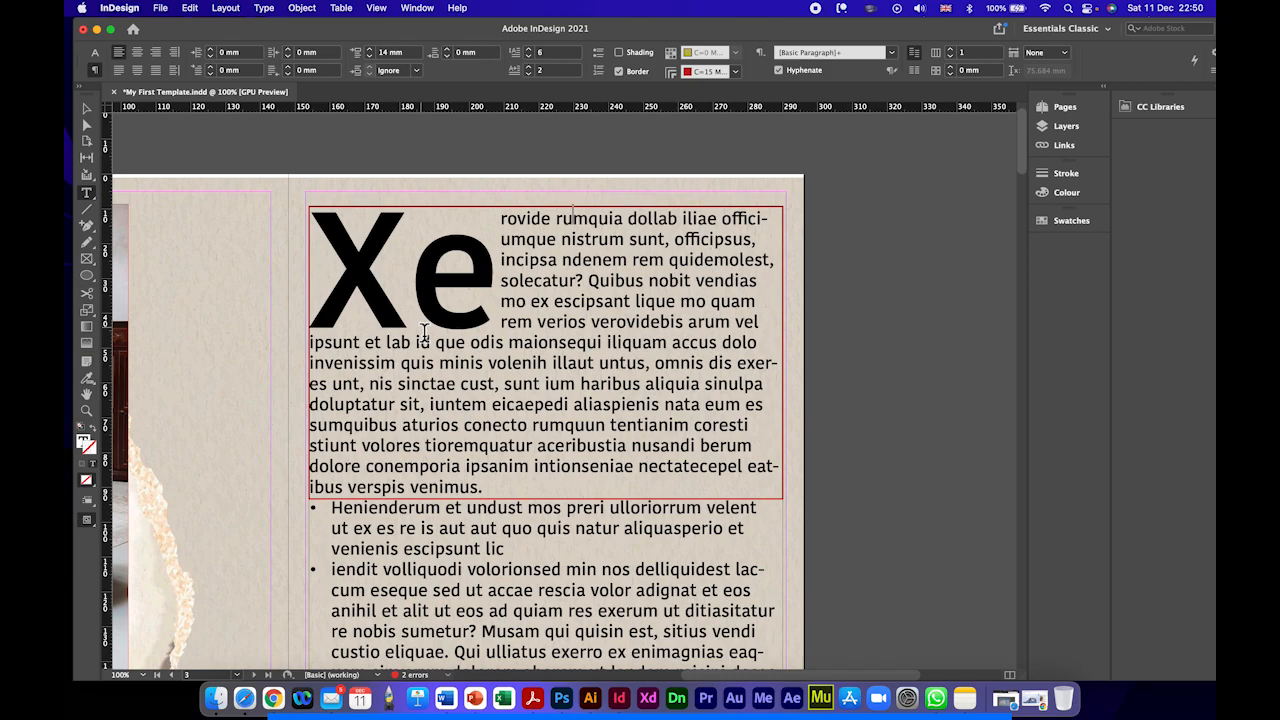
Step: Set the first paragraph's border stroke type to Thin - Thick in the paragraph border settings
left_click(676, 82, "alt")
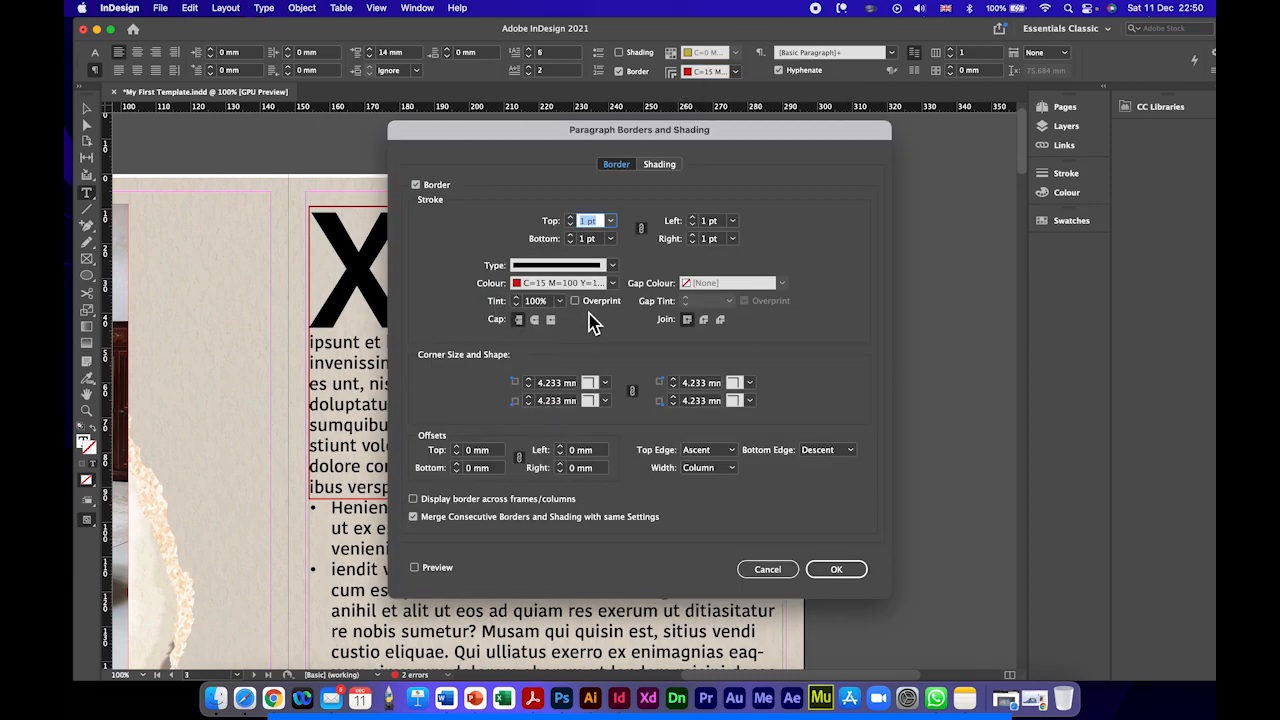
left_click(616, 266)
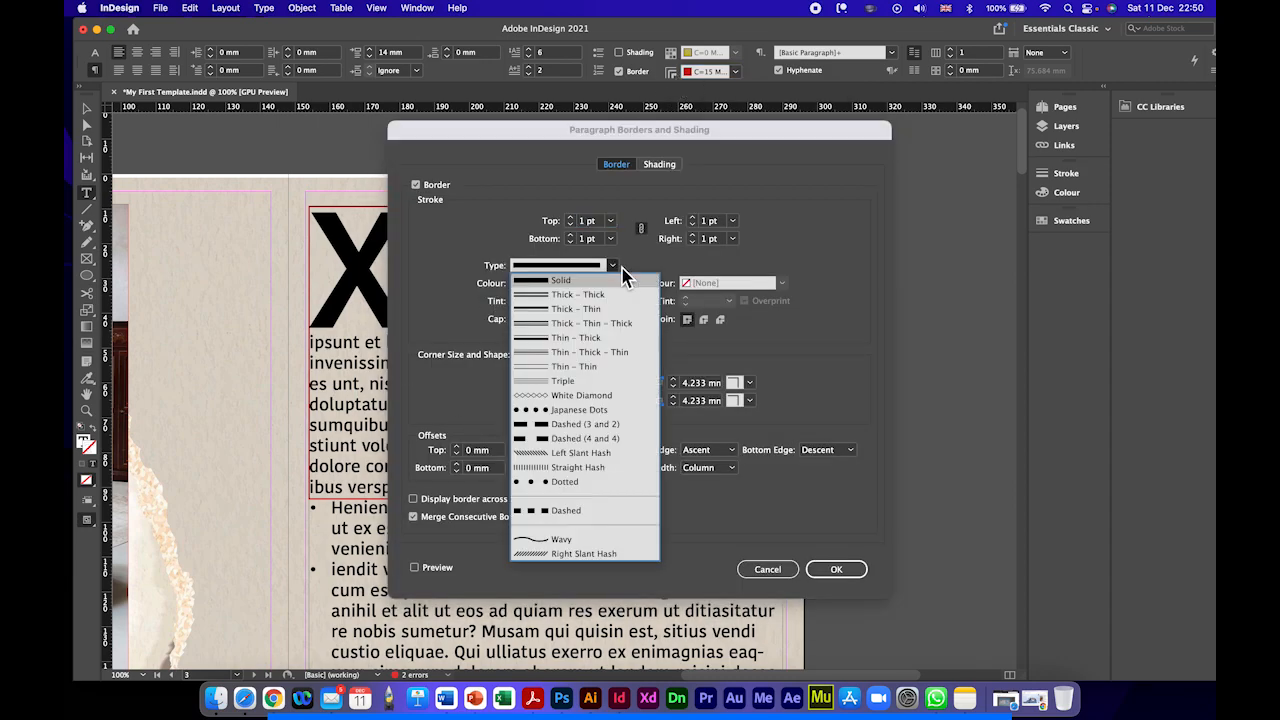
left_click(600, 350)
left_click(833, 570)
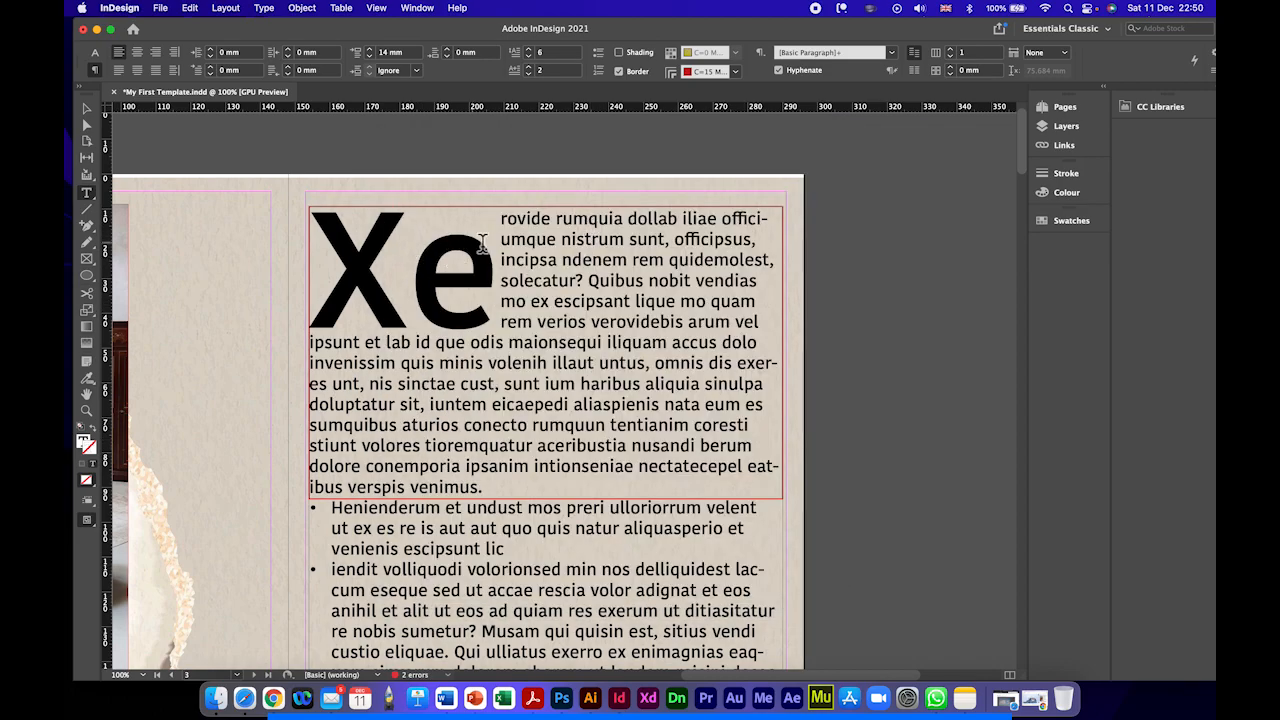
Step: Set the first paragraph's border stroke type to White Diamond
left_click_drag(502, 232, 700, 486)
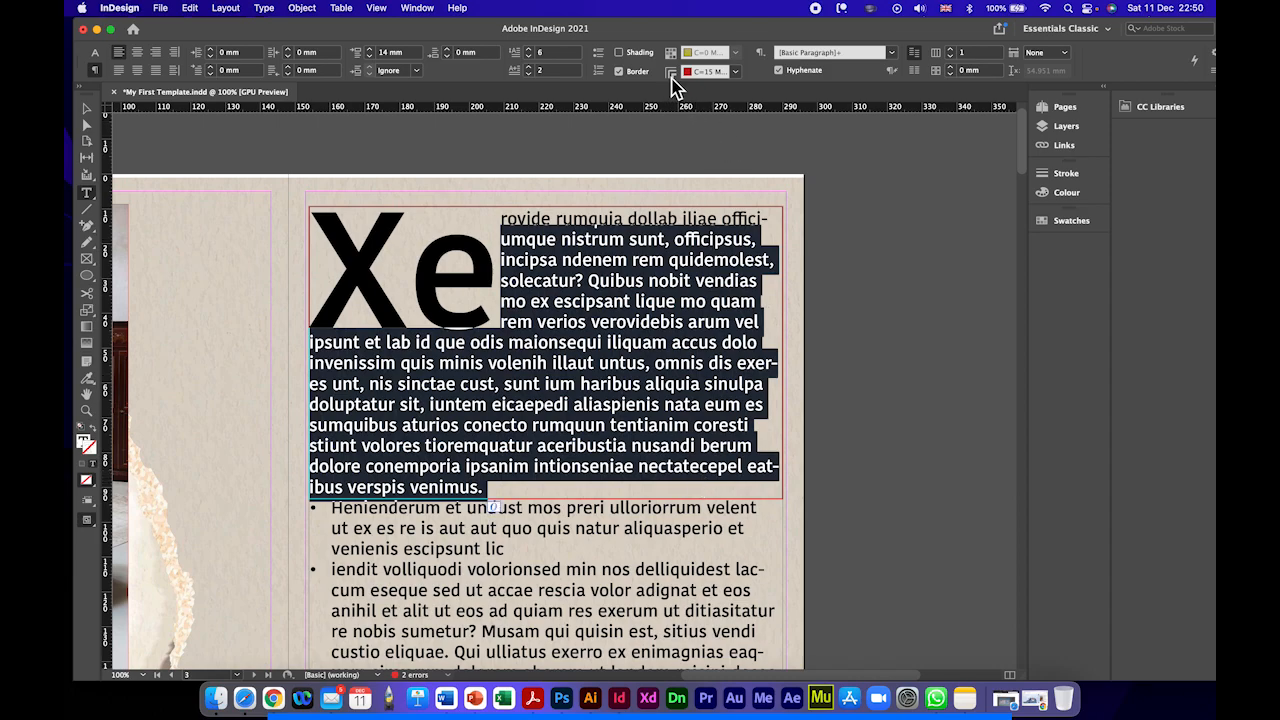
left_click(670, 72, "alt")
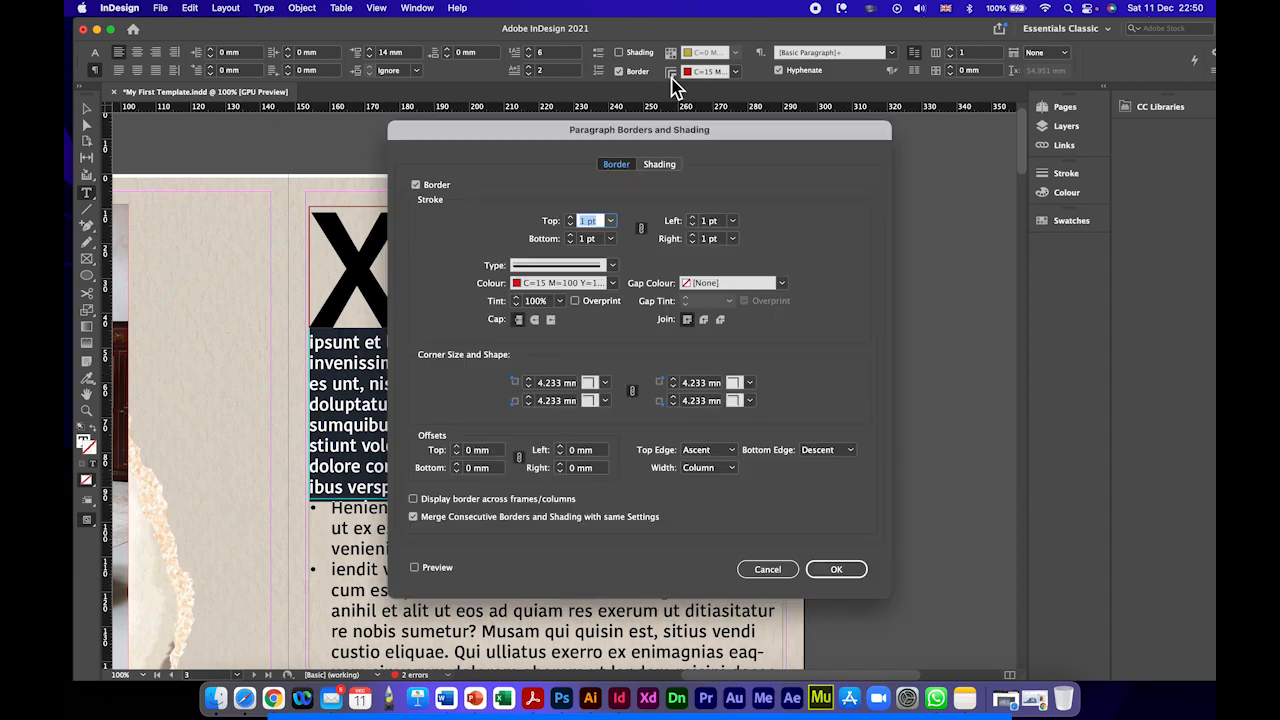
left_click(612, 266)
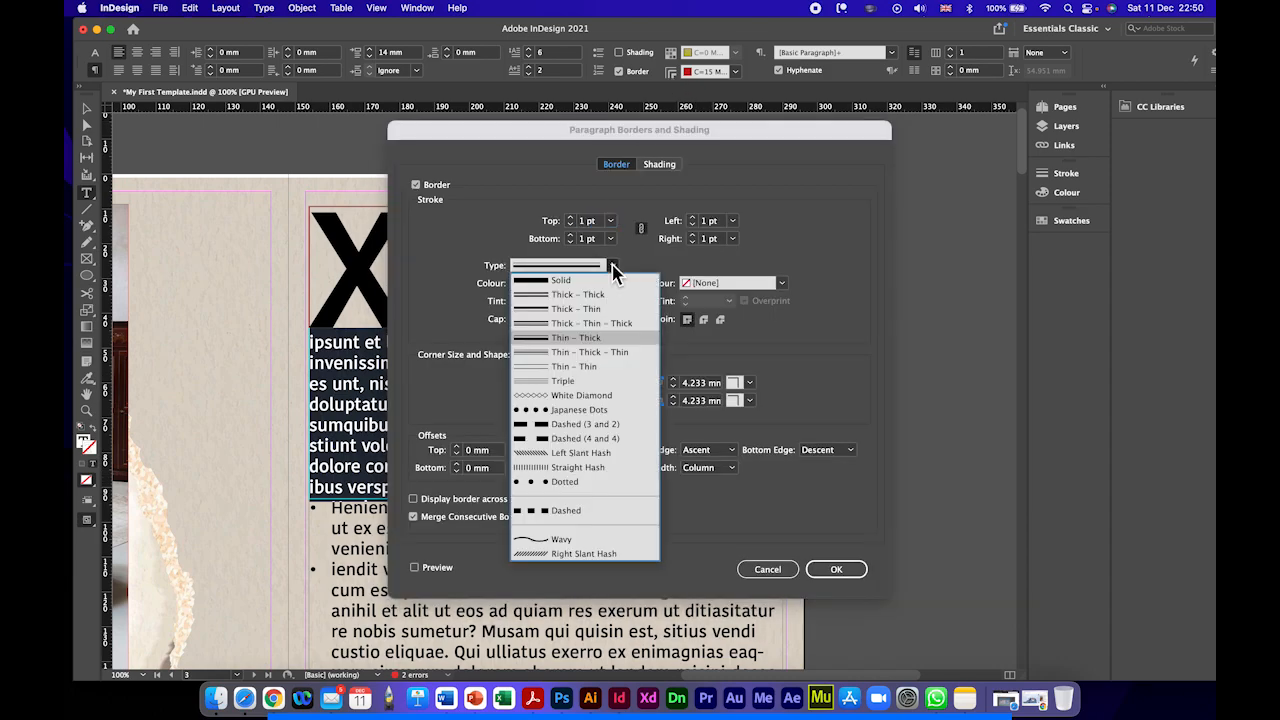
left_click(585, 395)
left_click(822, 572)
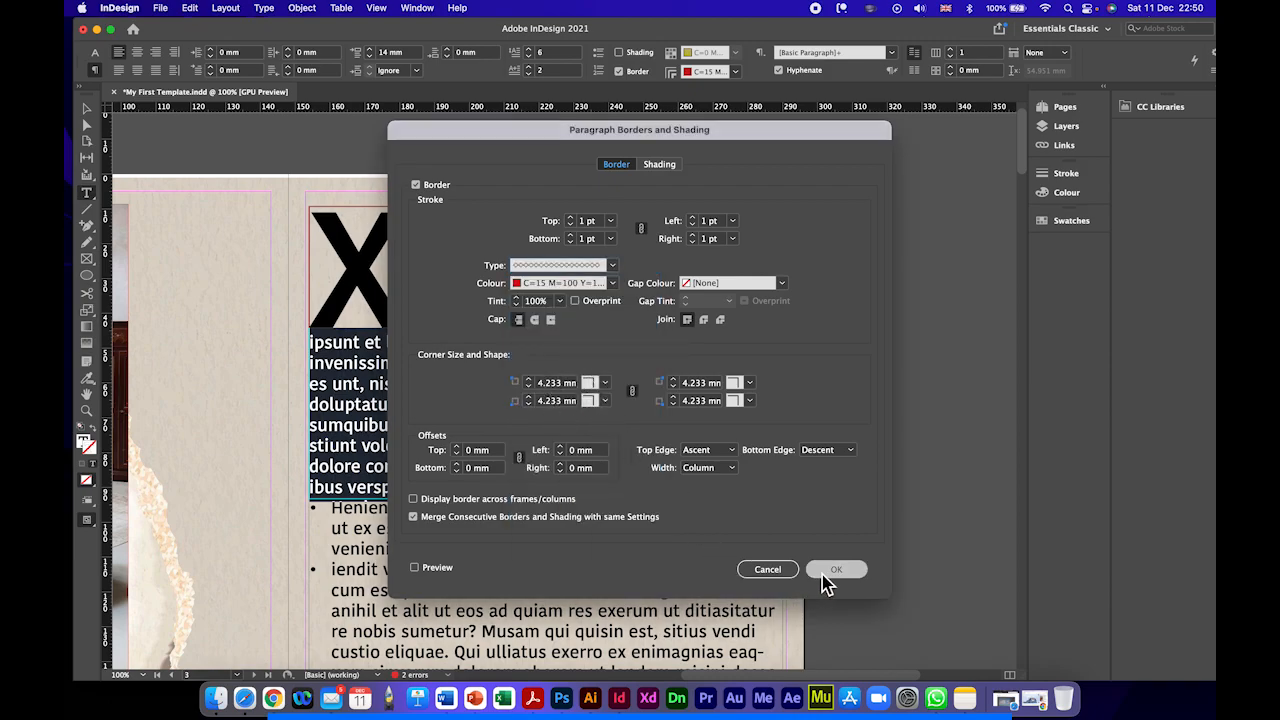
left_click(600, 320)
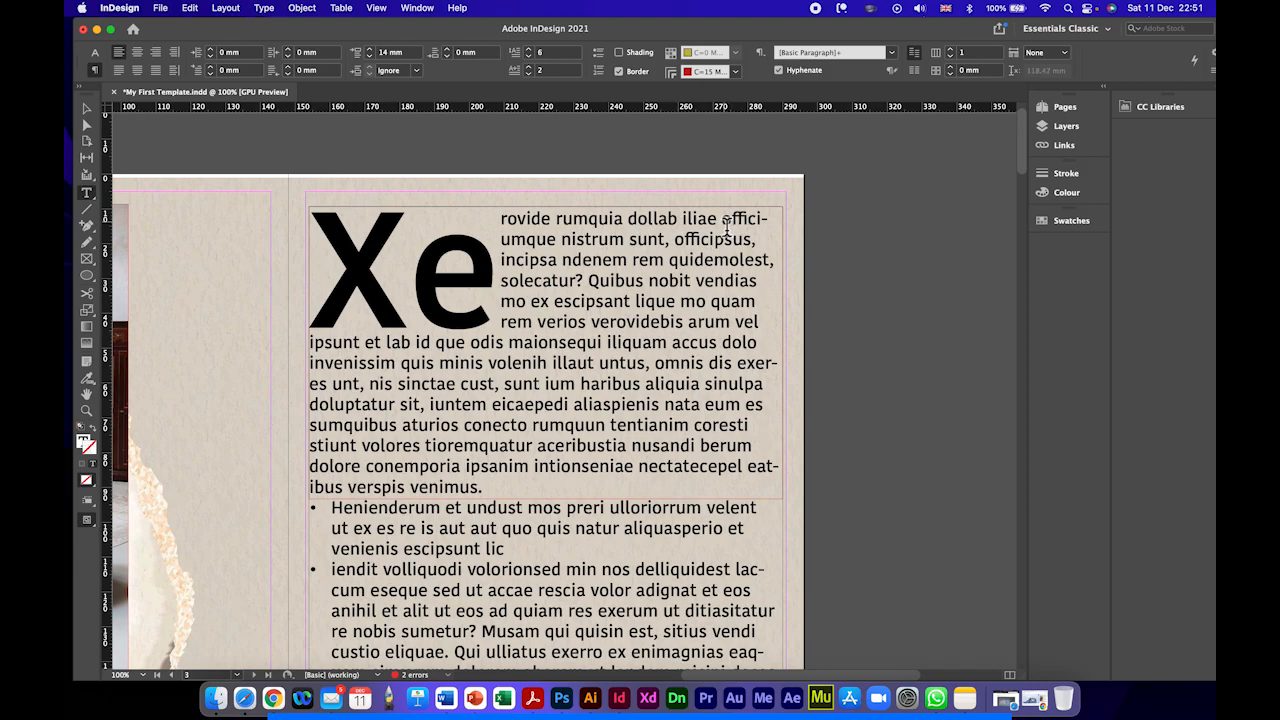
Step: Turn off hyphenation for the article's entire text
left_click_drag(727, 228, 768, 228)
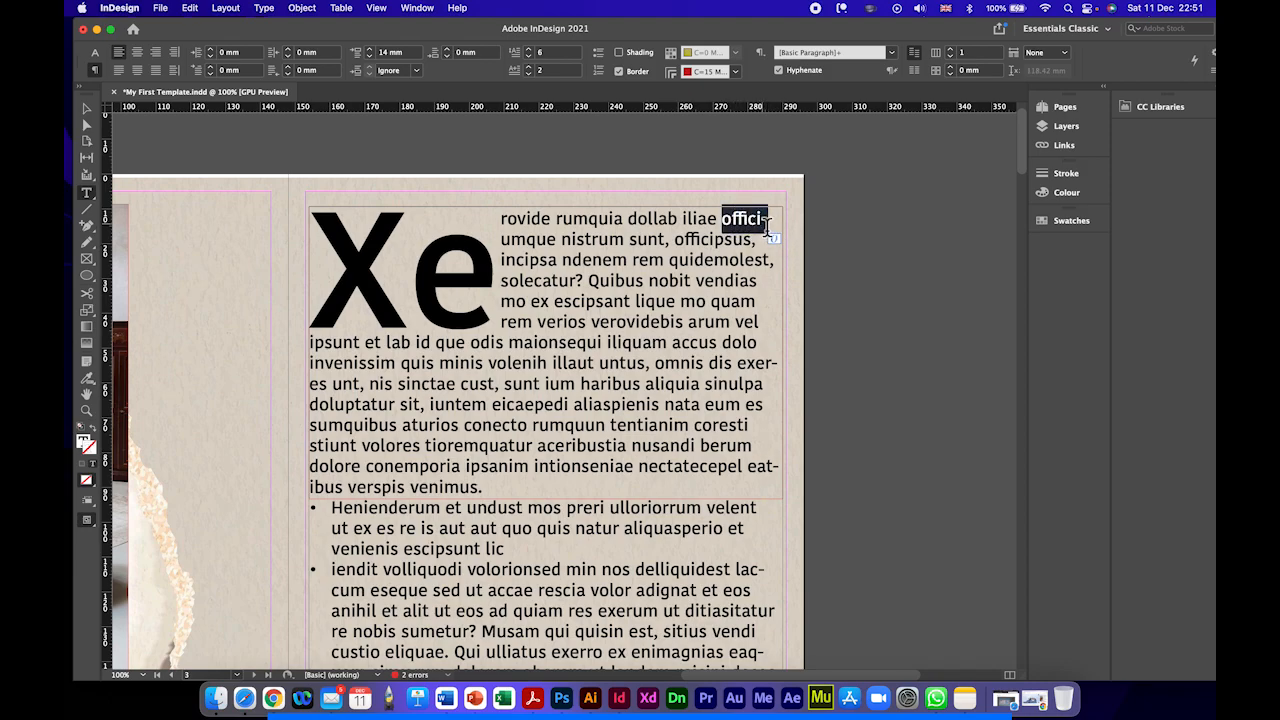
left_click_drag(737, 372, 330, 387)
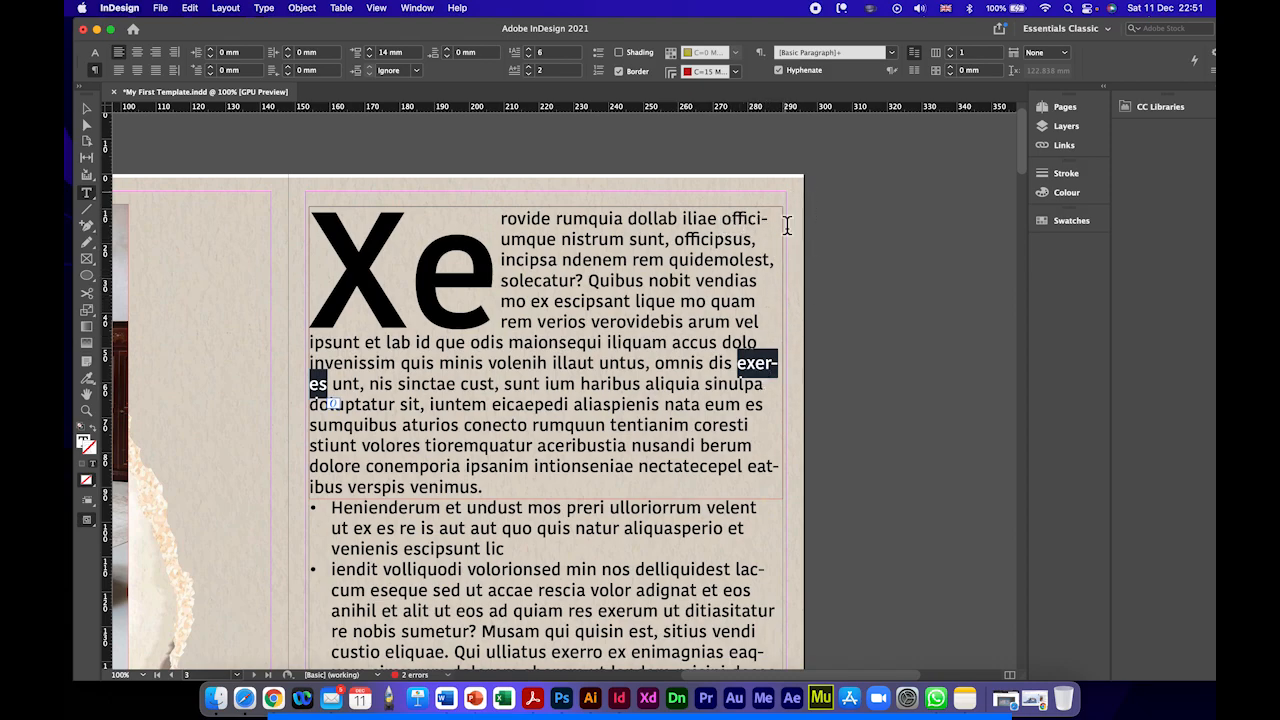
left_click(727, 226)
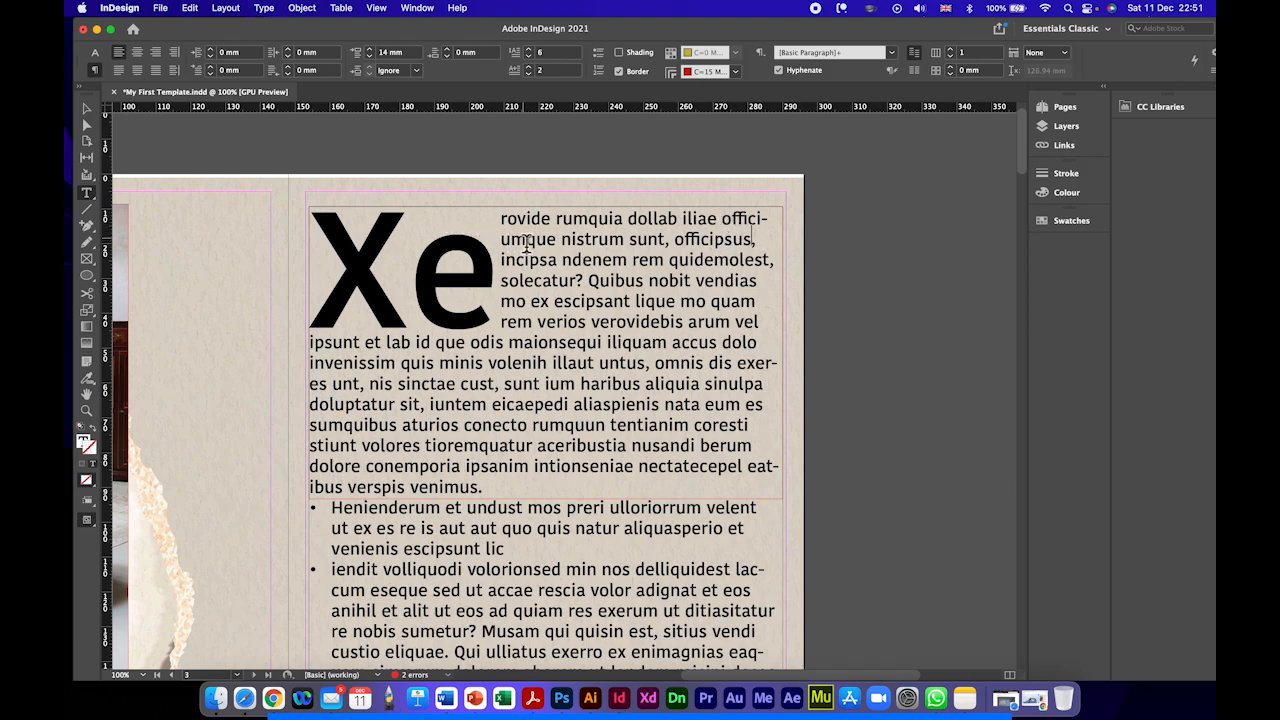
key("Escape")
key("super+a")
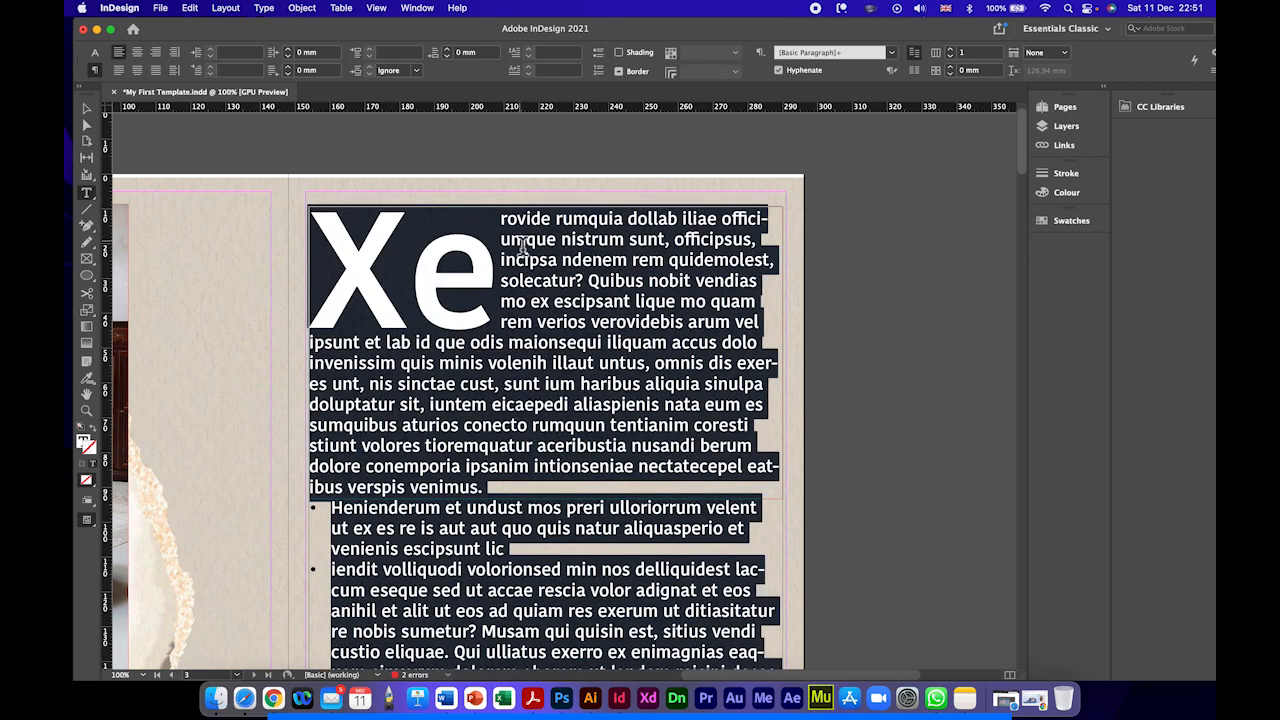
left_click(779, 71)
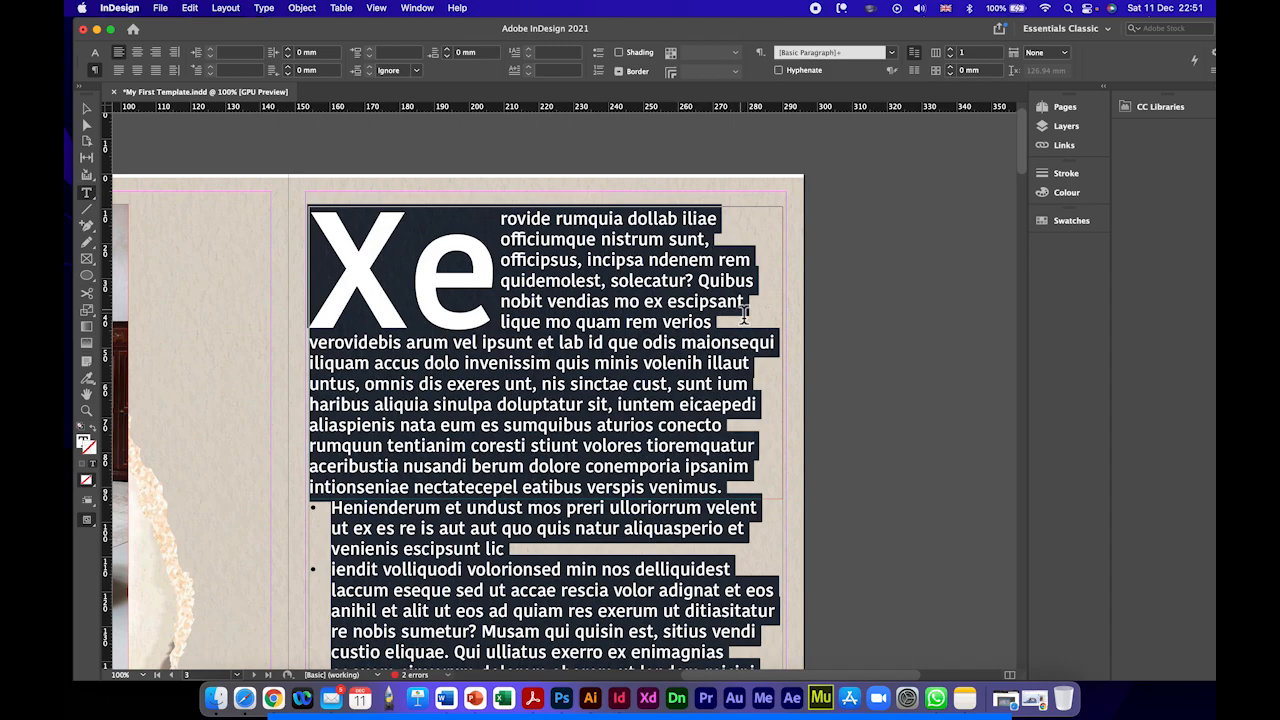
left_click(744, 325)
Step: Justify the first paragraph with its last line aligned left and turn hyphenation on for it
left_click_drag(676, 345, 778, 346)
left_click(711, 372)
double_click(711, 366)
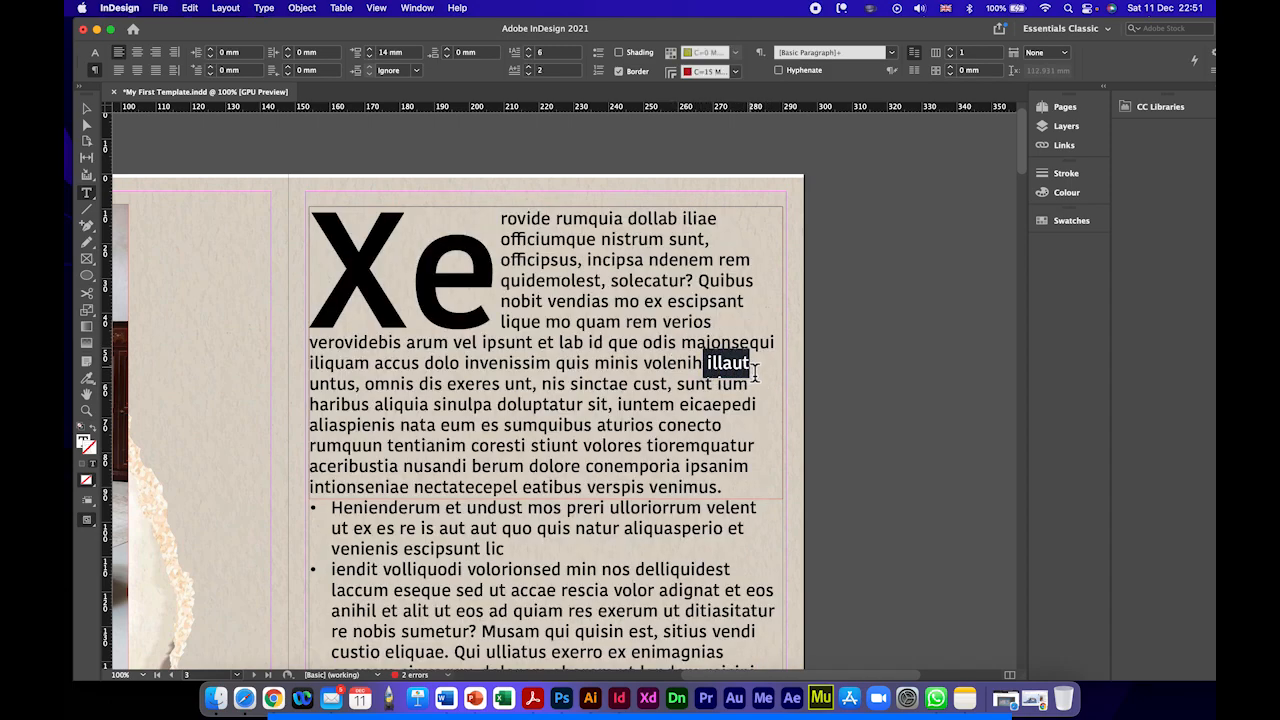
left_click(119, 71)
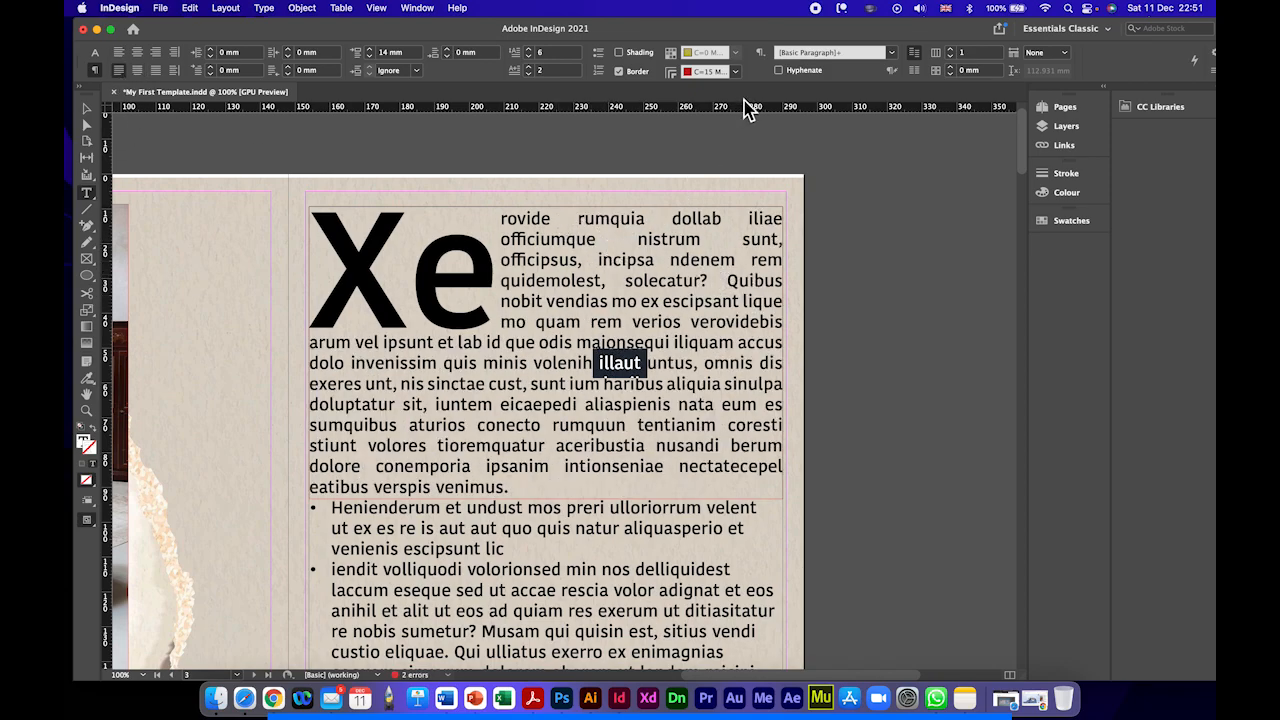
left_click(778, 71)
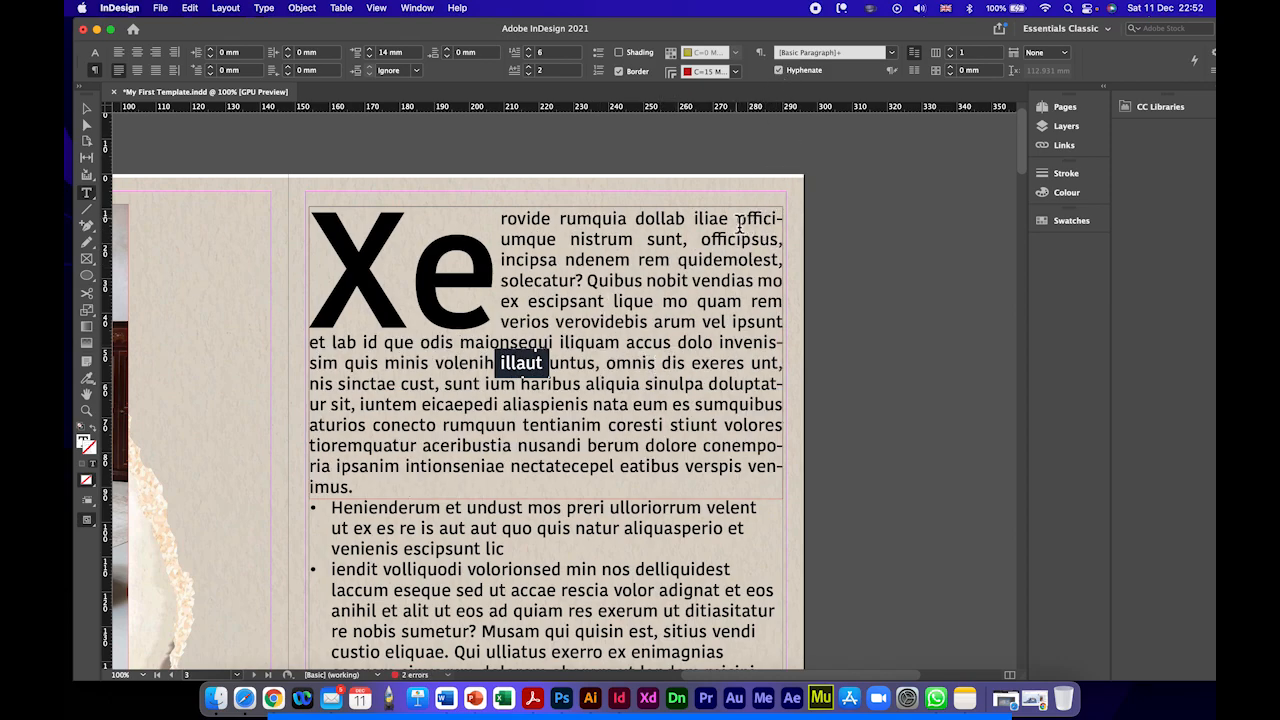
left_click_drag(738, 220, 784, 220)
left_click_drag(750, 366, 814, 354)
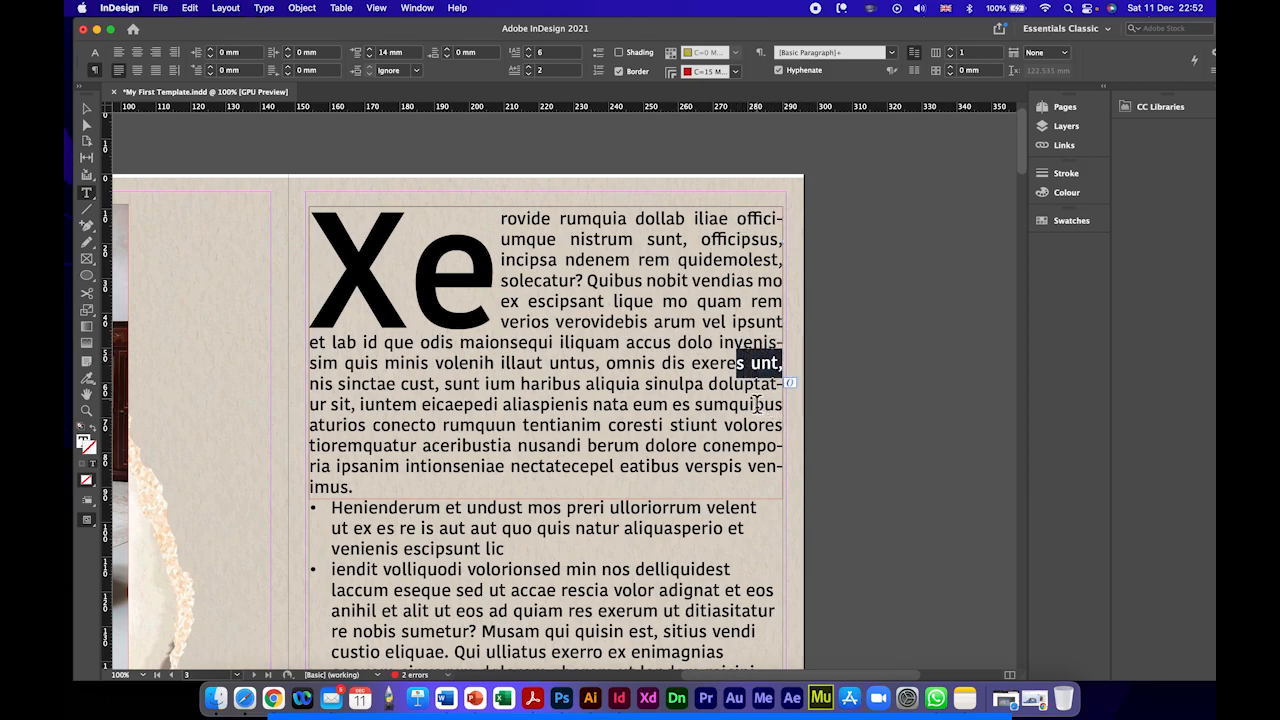
mouse_move(713, 404)
left_mouse_down()
mouse_move(770, 388)
mouse_move(710, 390)
left_mouse_up()
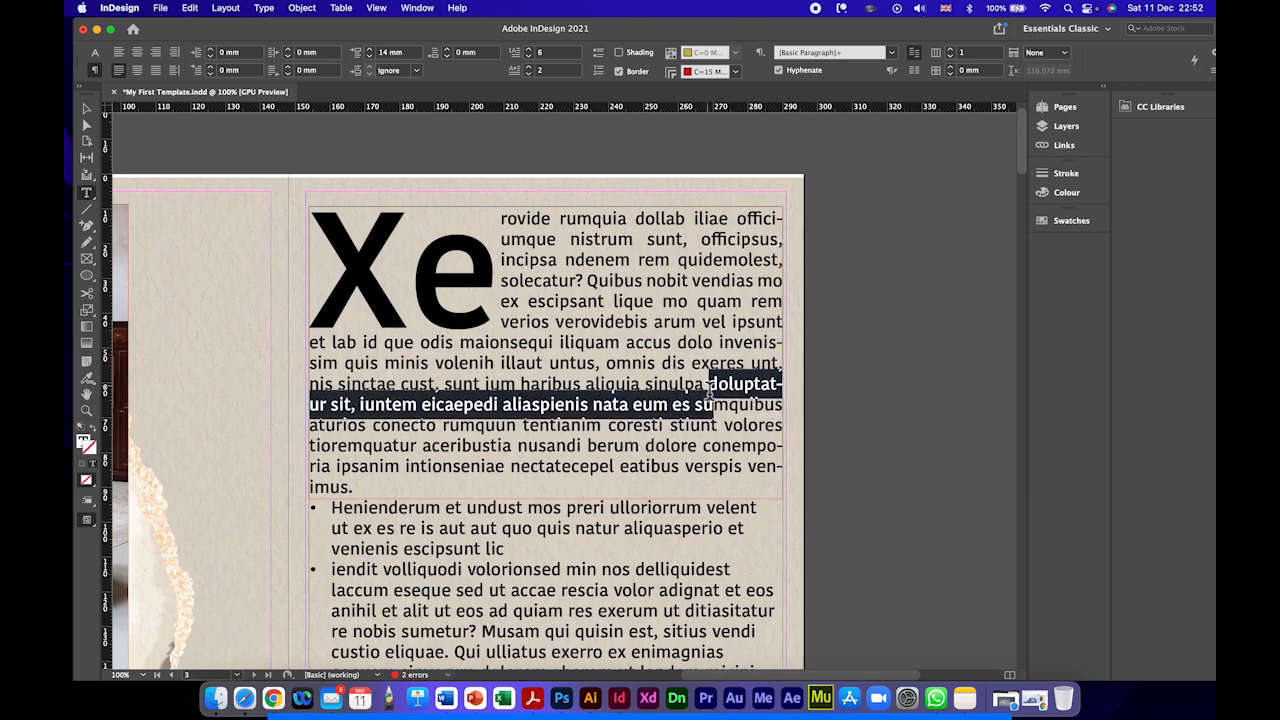
Step: Turn hyphenation off again for the first paragraph and restore its left alignment
left_click(778, 70)
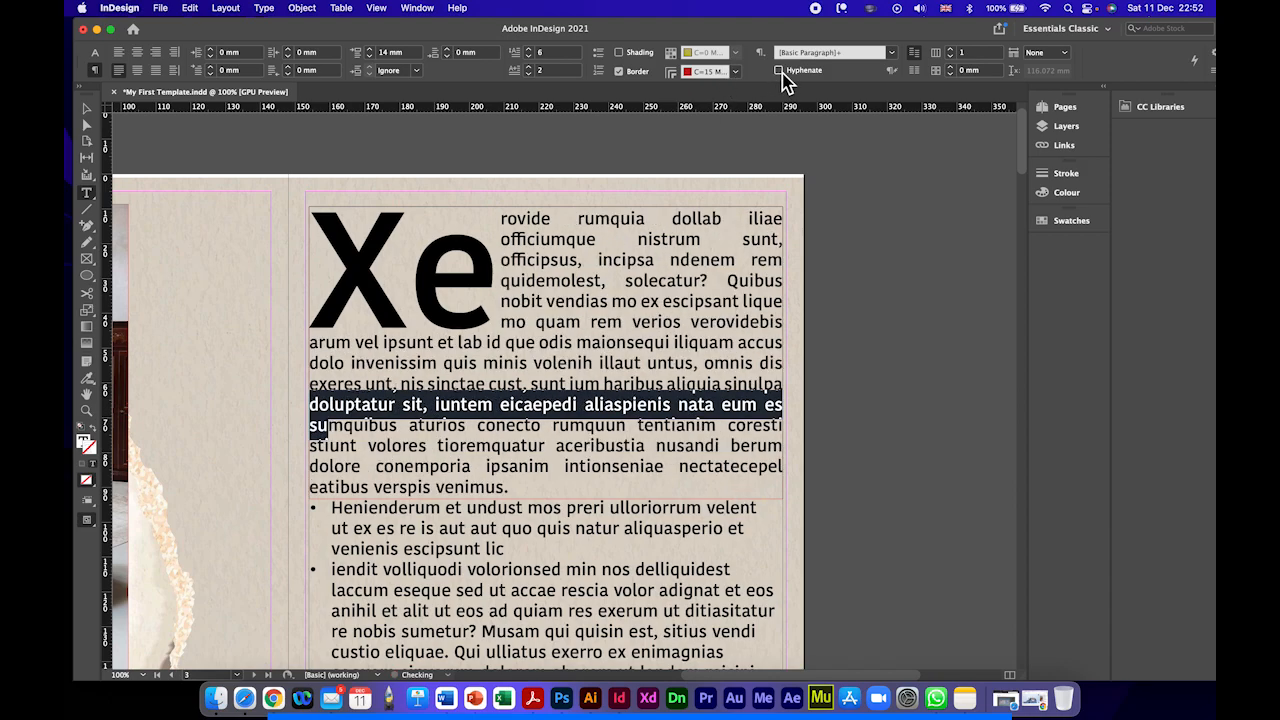
left_click(118, 52)
left_click(686, 447)
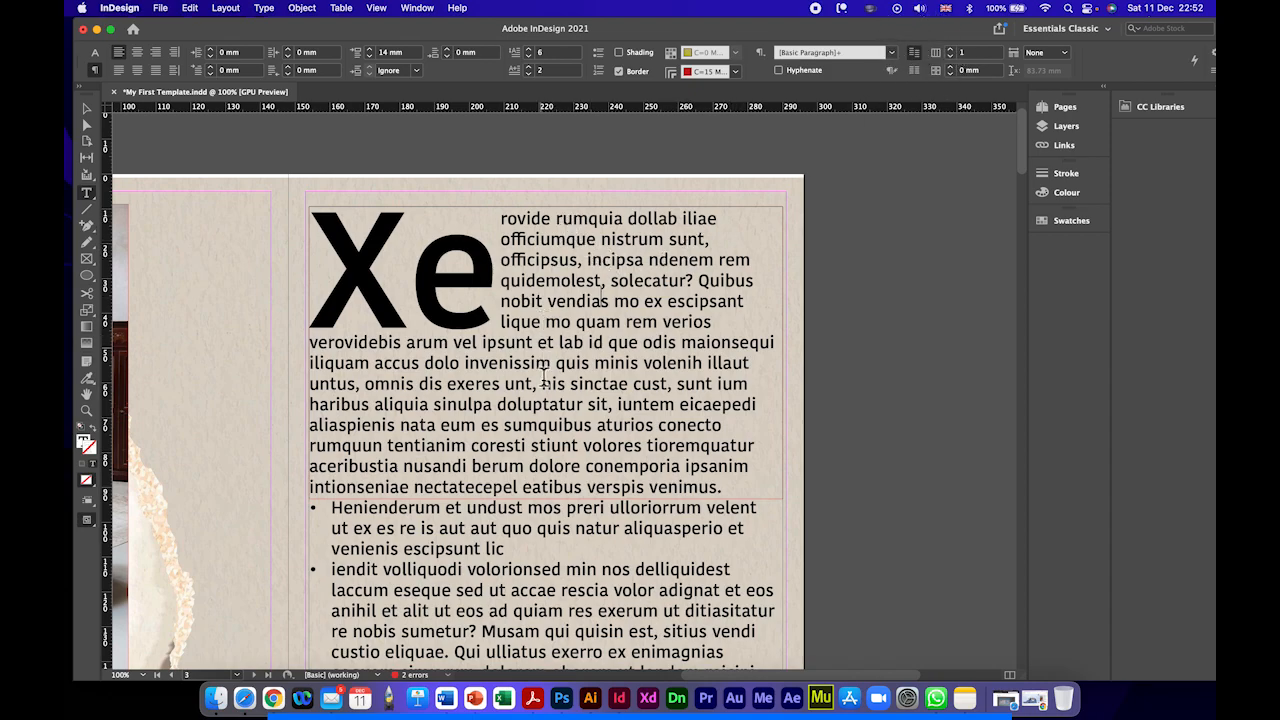
Step: Remove the first paragraph's drop cap by setting both its line count and character count to 0
left_click_drag(500, 290, 334, 284)
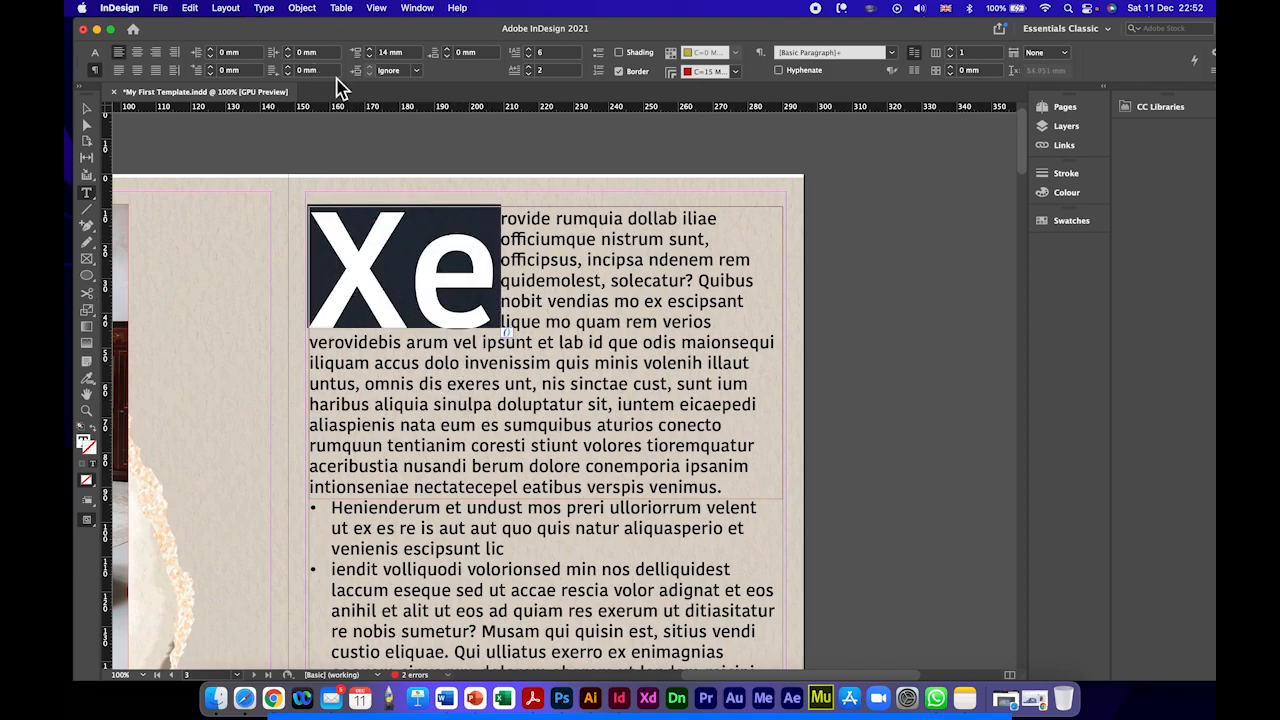
double_click(537, 54)
left_click(561, 71)
left_click(484, 246)
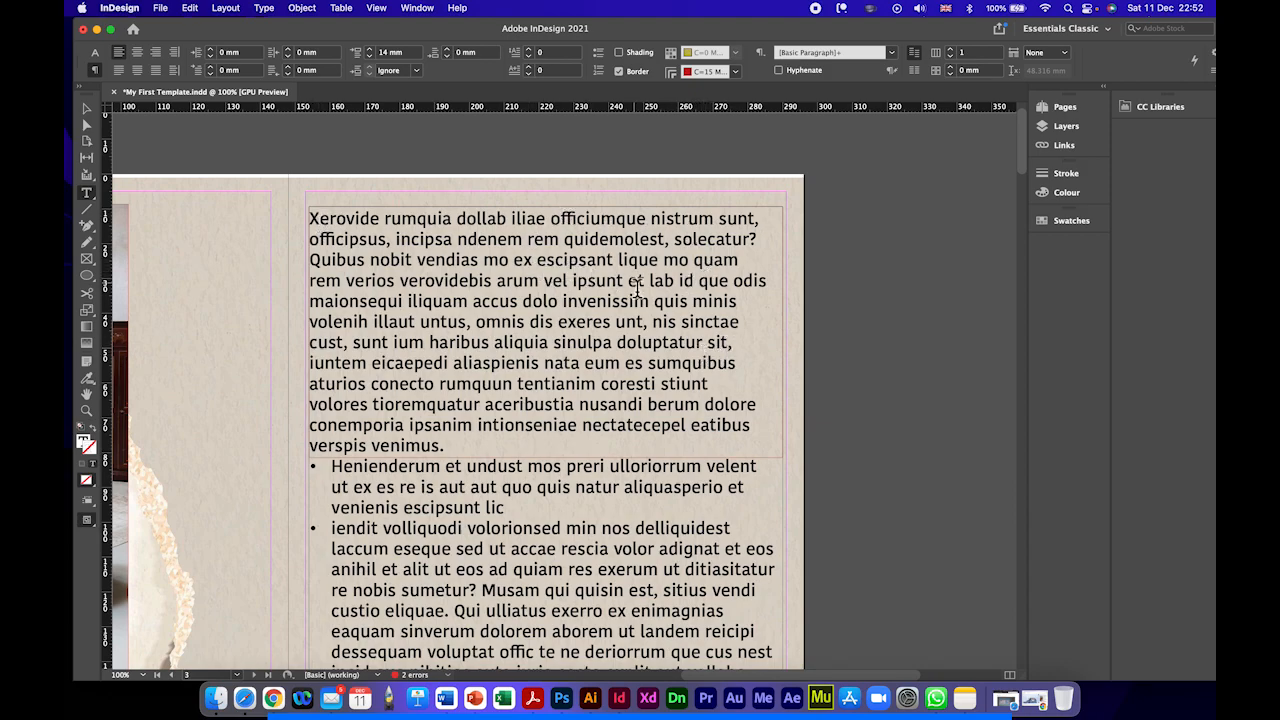
Step: Try up to four columns in the article's text frame, and settle on two columns
left_click(962, 52)
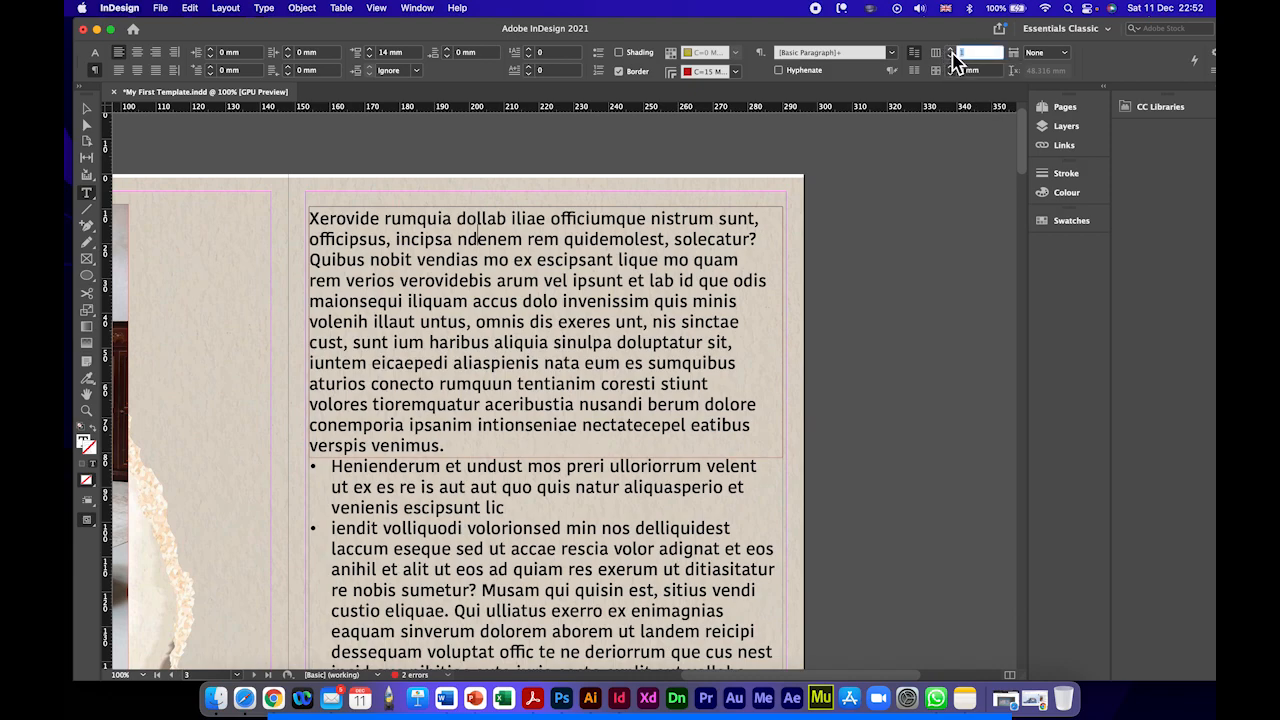
left_click(951, 50)
left_click(951, 50)
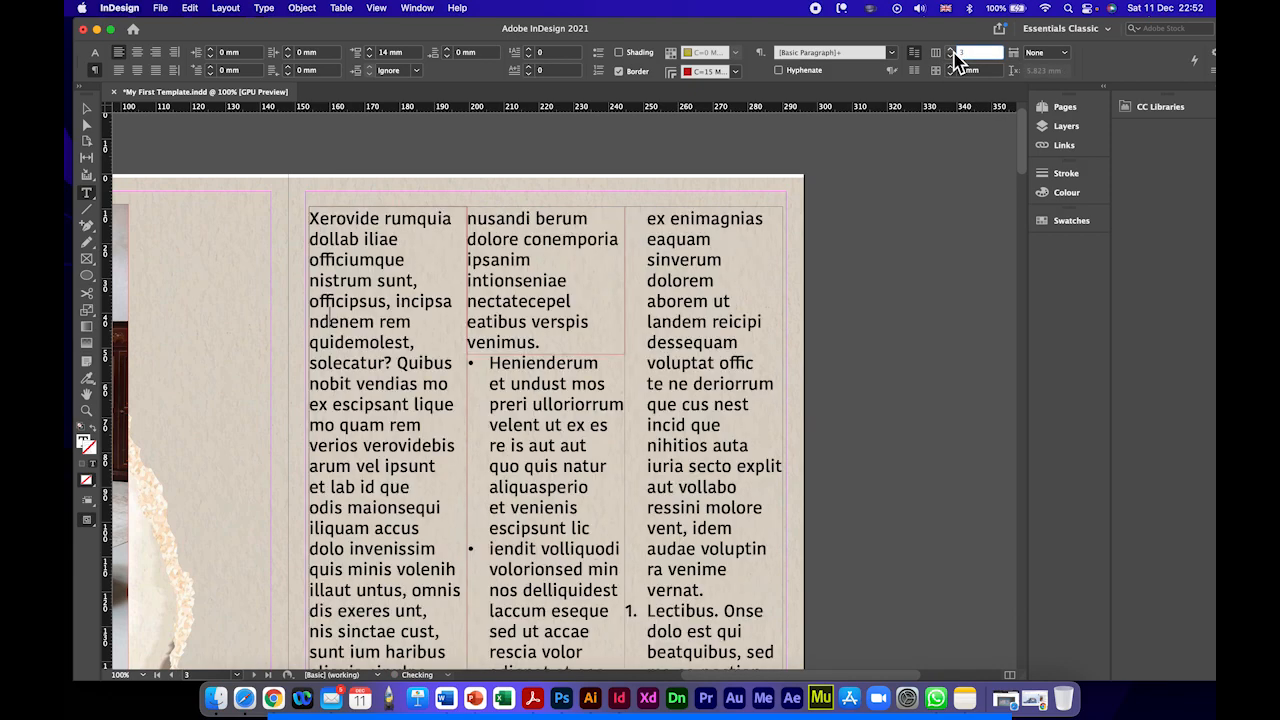
left_click(951, 50)
scroll(635, 328, "down", 5)
scroll(635, 328, "up", 3)
scroll(635, 328, "up", 2)
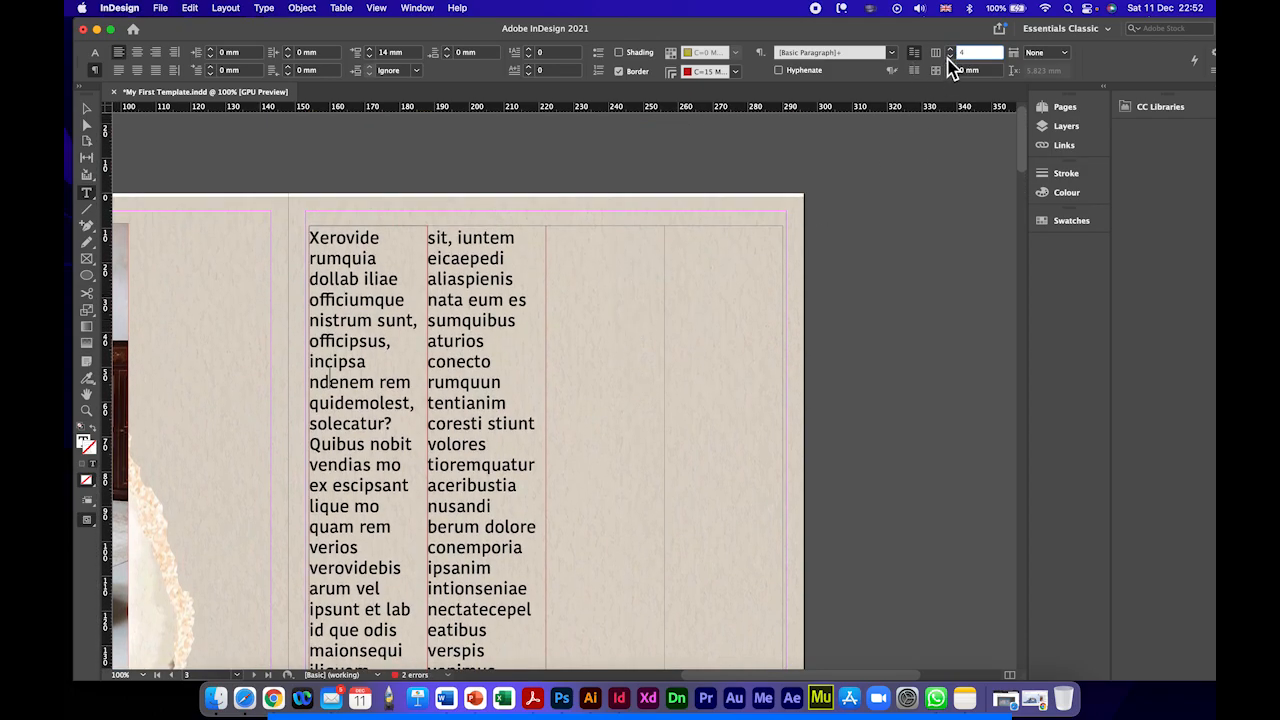
left_click(951, 57)
left_click(843, 294)
Step: Examine how the article's text flows through the two columns and sits beside the photo on the facing page
scroll(843, 349, "down", 6)
scroll(843, 349, "up", 3)
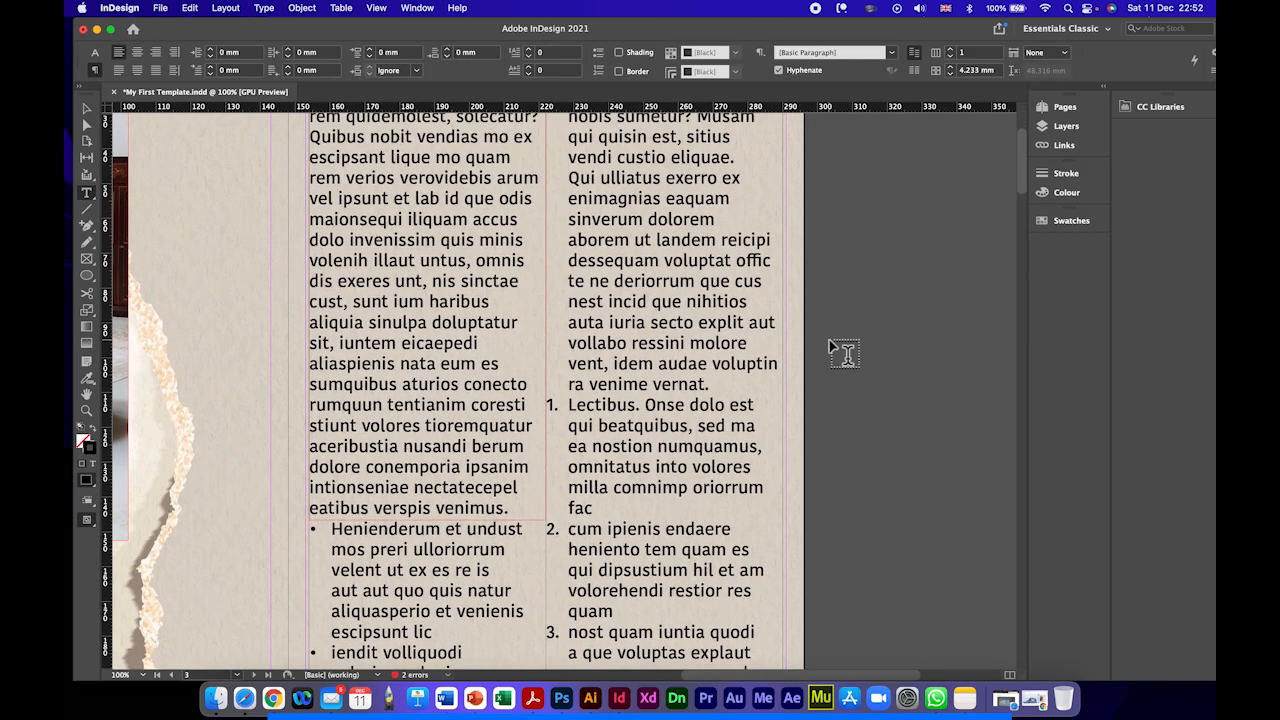
scroll(843, 349, "up", 5)
scroll(414, 312, "down", 12)
scroll(410, 380, "up", 12)
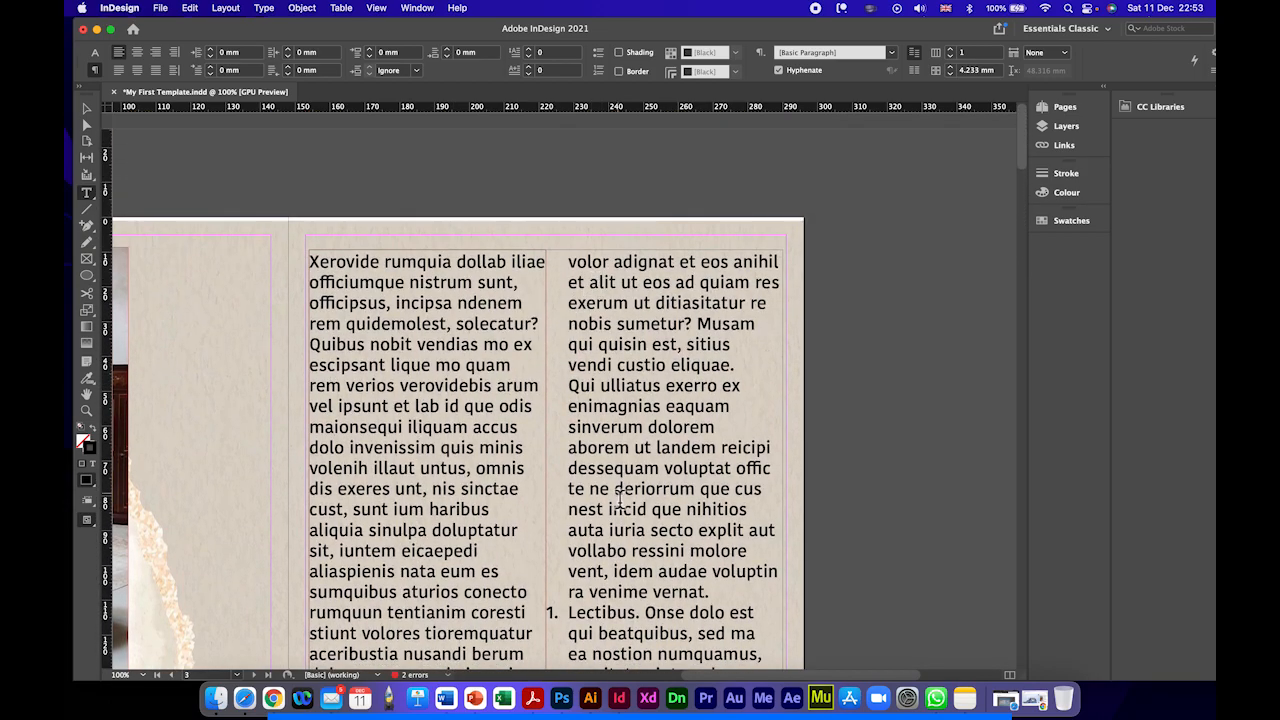
scroll(482, 375, "down", 7)
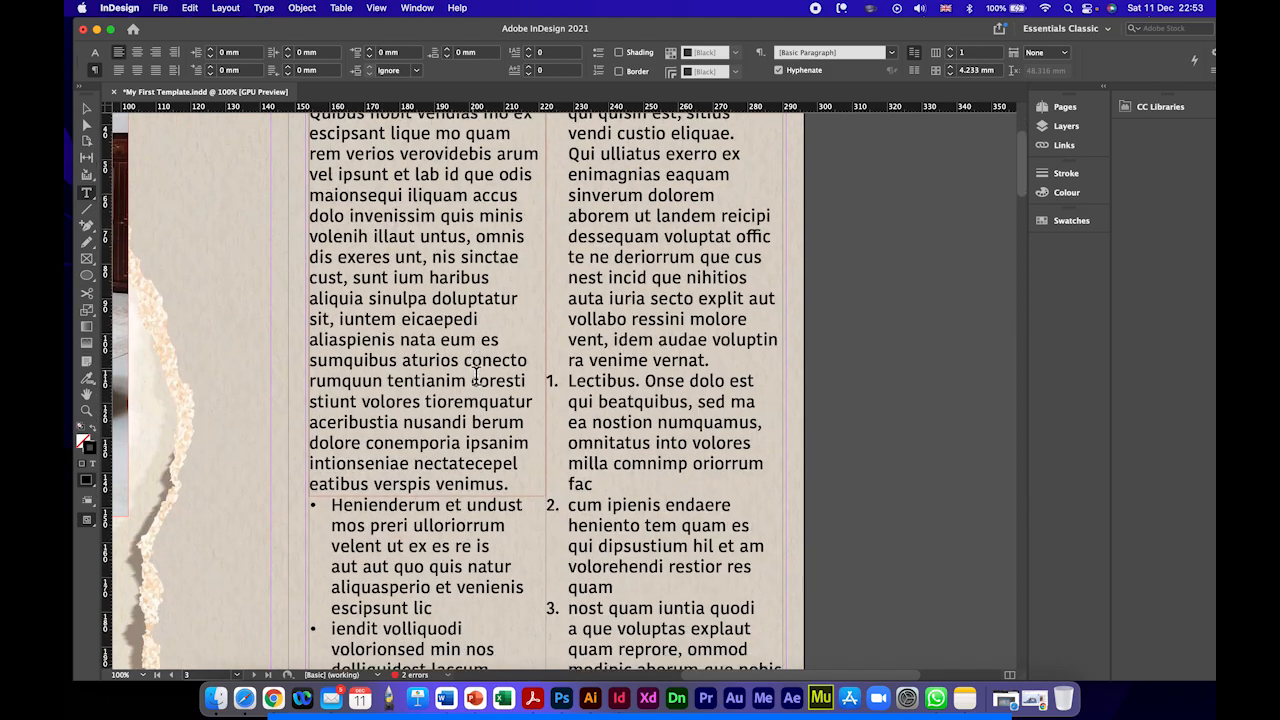
scroll(658, 405, "up", 5)
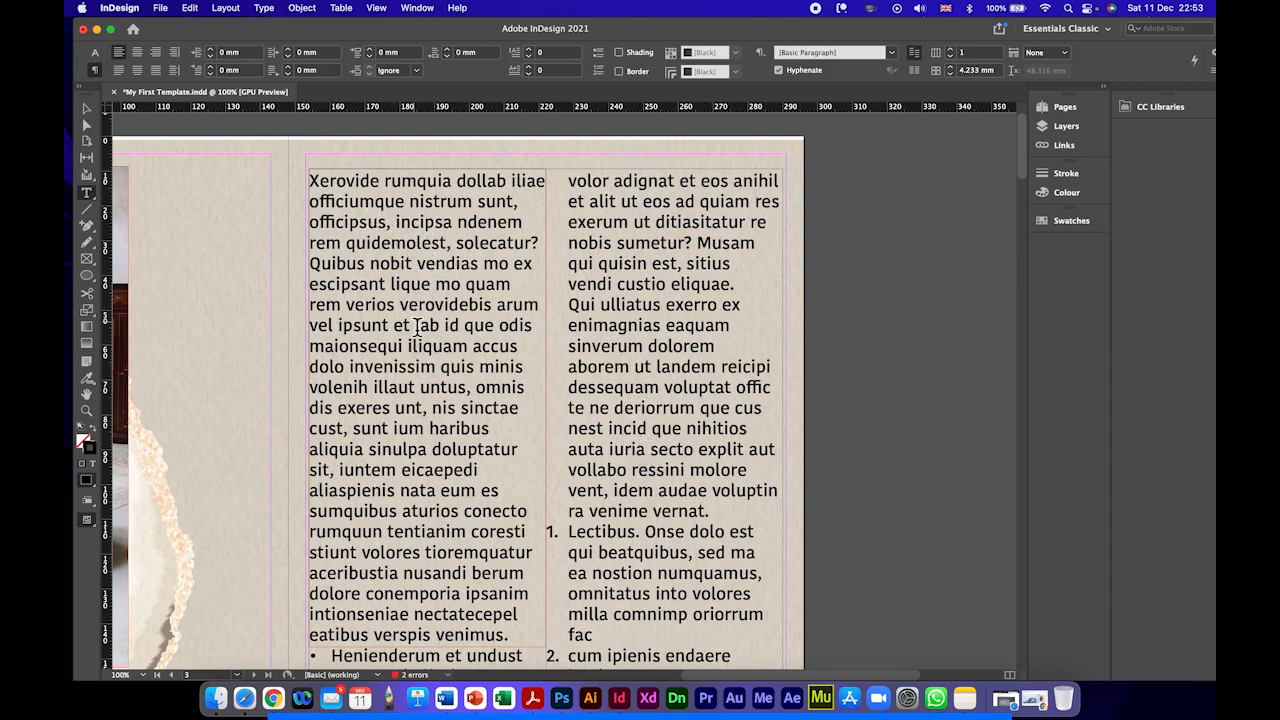
scroll(420, 325, "left", 5)
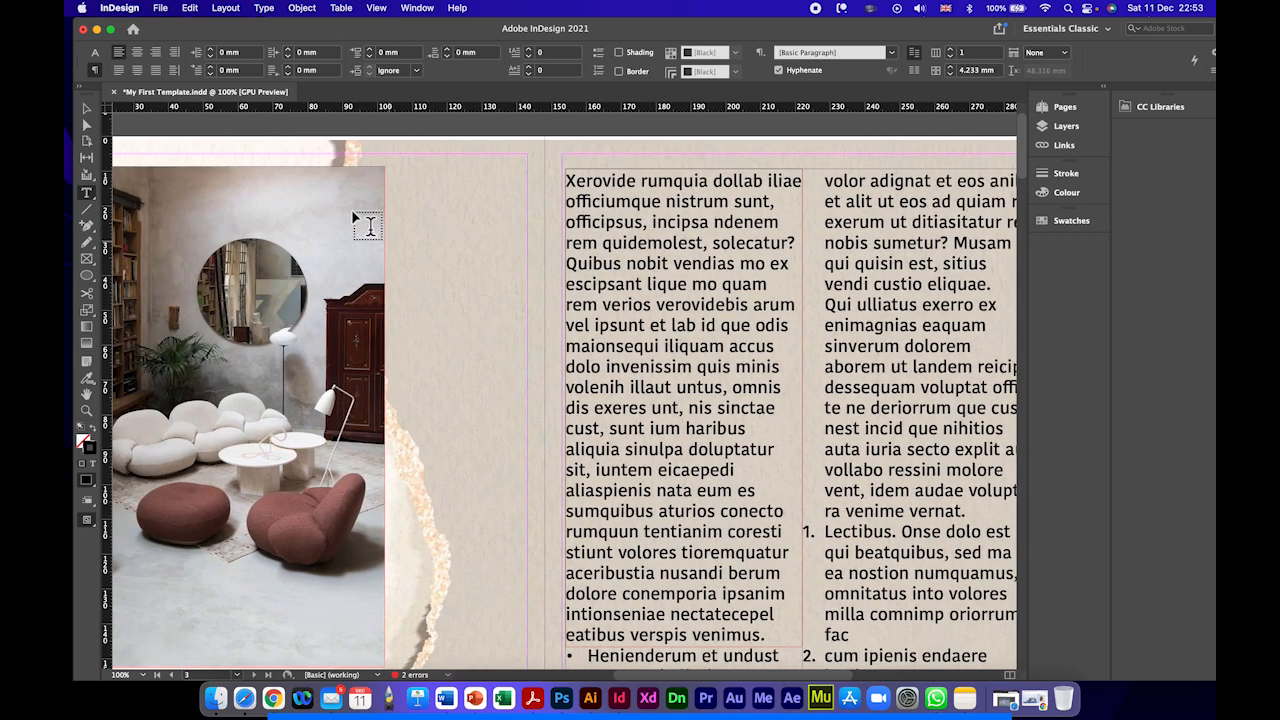
scroll(560, 310, "right", 5)
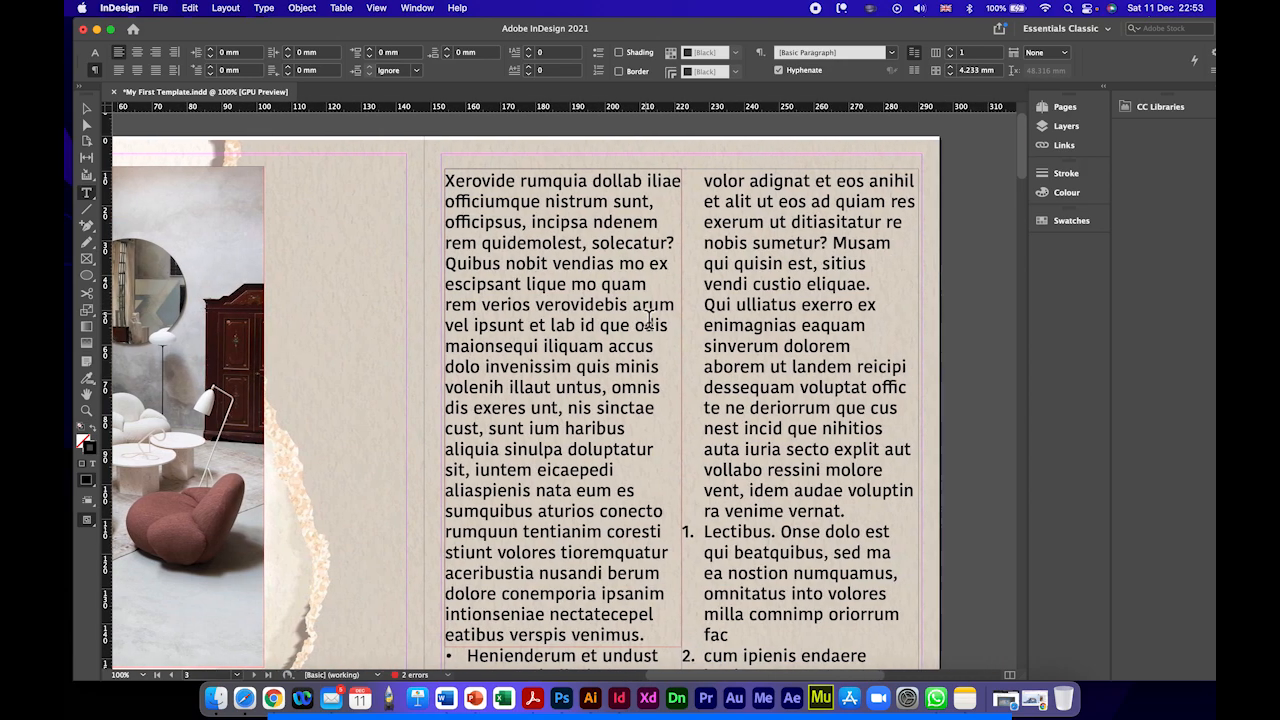
scroll(650, 318, "right", 2)
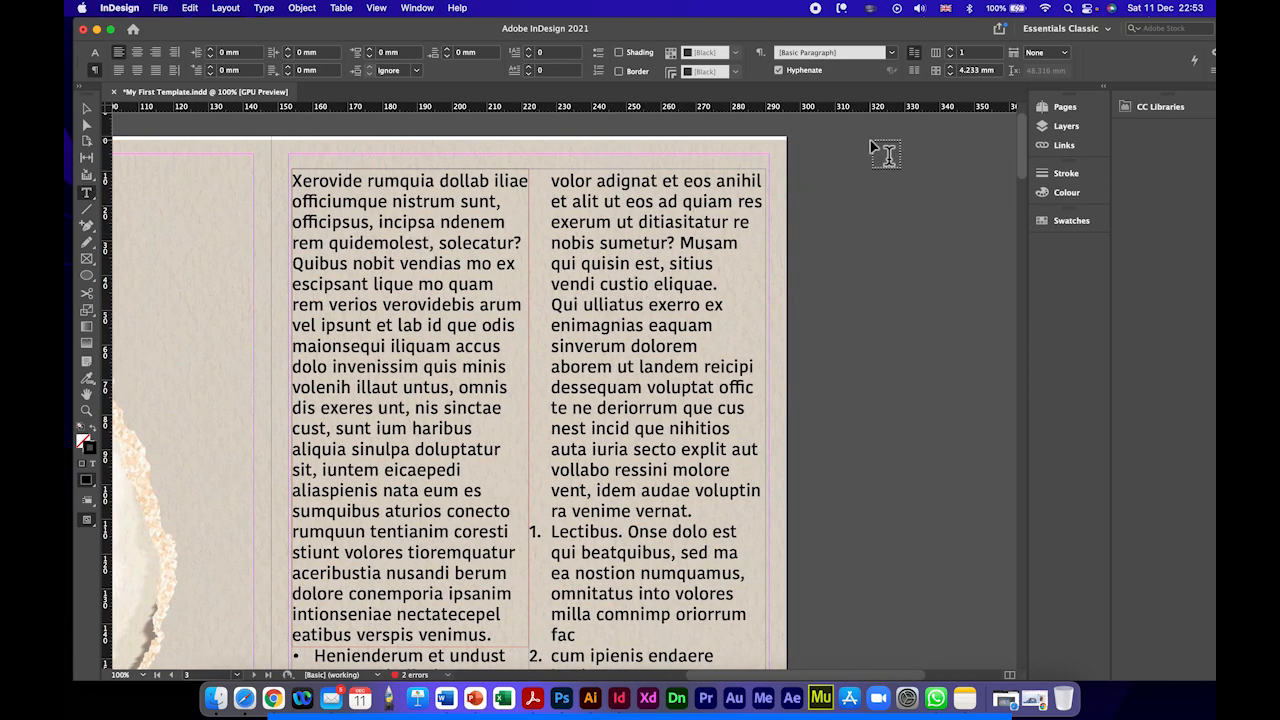
Step: Select the article's entire text and widen its column gutter to 14 mm
left_click(955, 68)
left_click(955, 68)
left_click(955, 68)
left_click(442, 283)
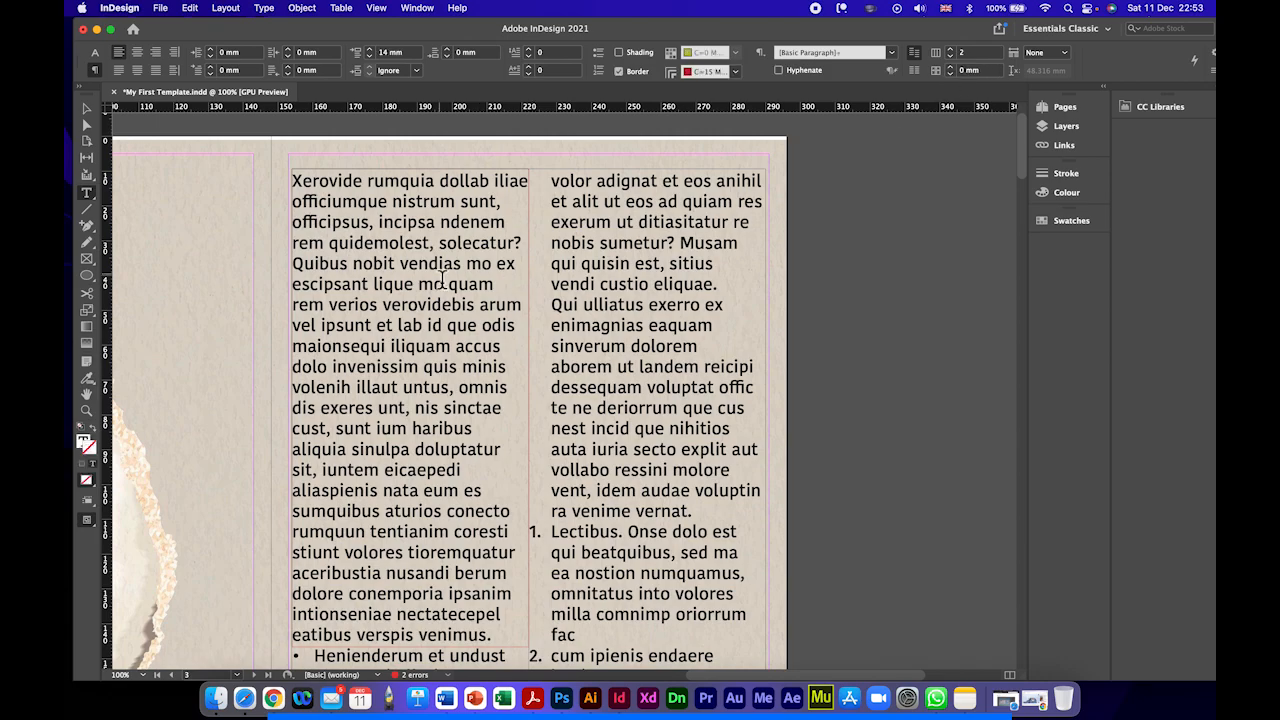
key("super+a")
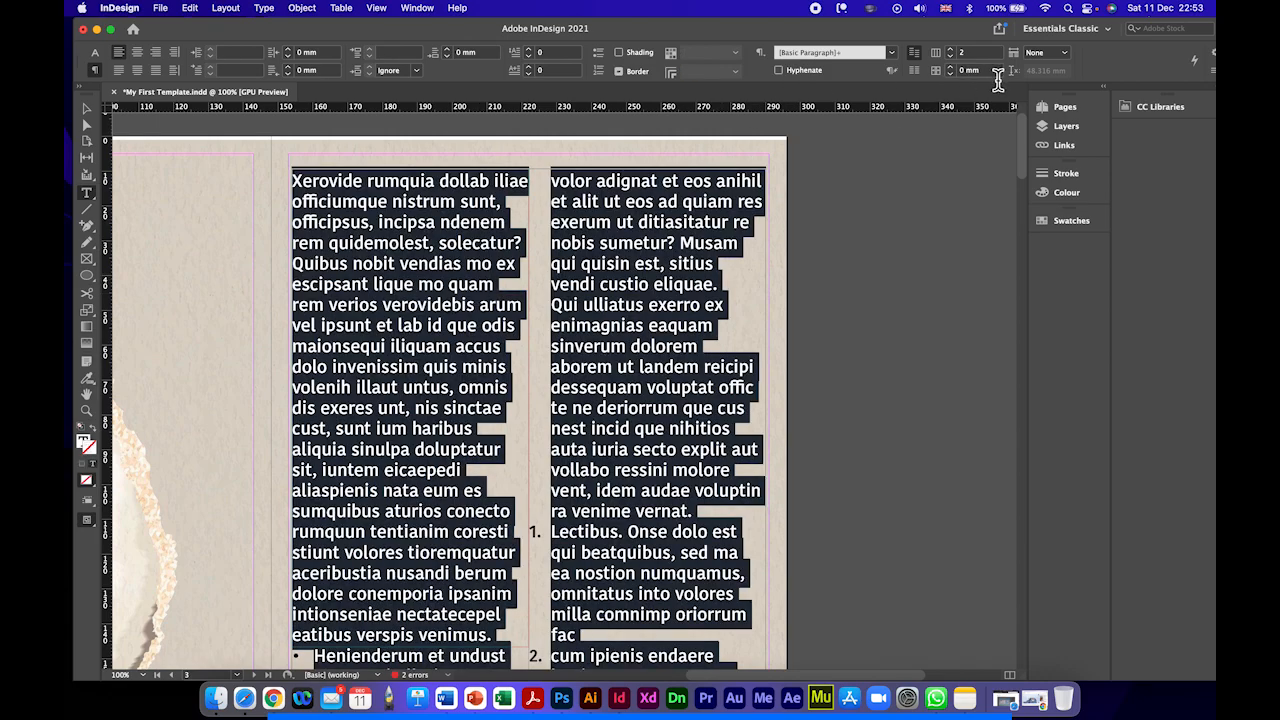
left_click(955, 72)
left_click(955, 72)
left_click(955, 72)
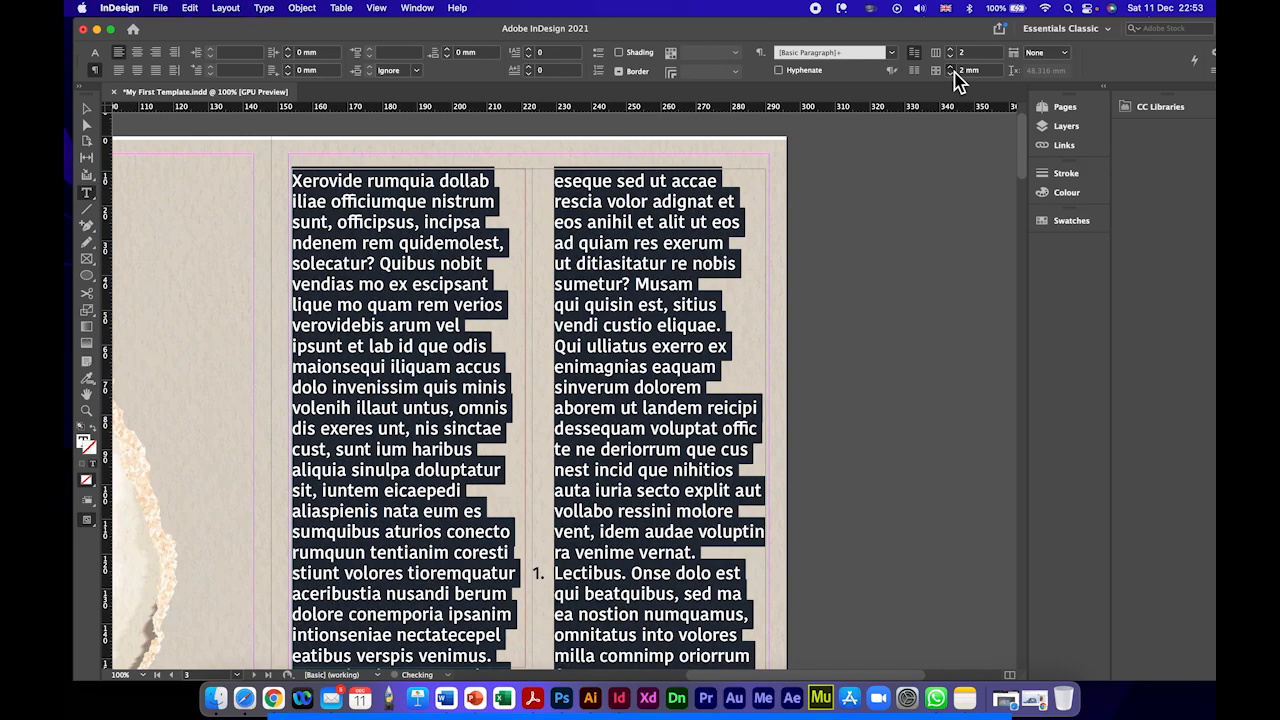
left_click(952, 72)
left_click(952, 72)
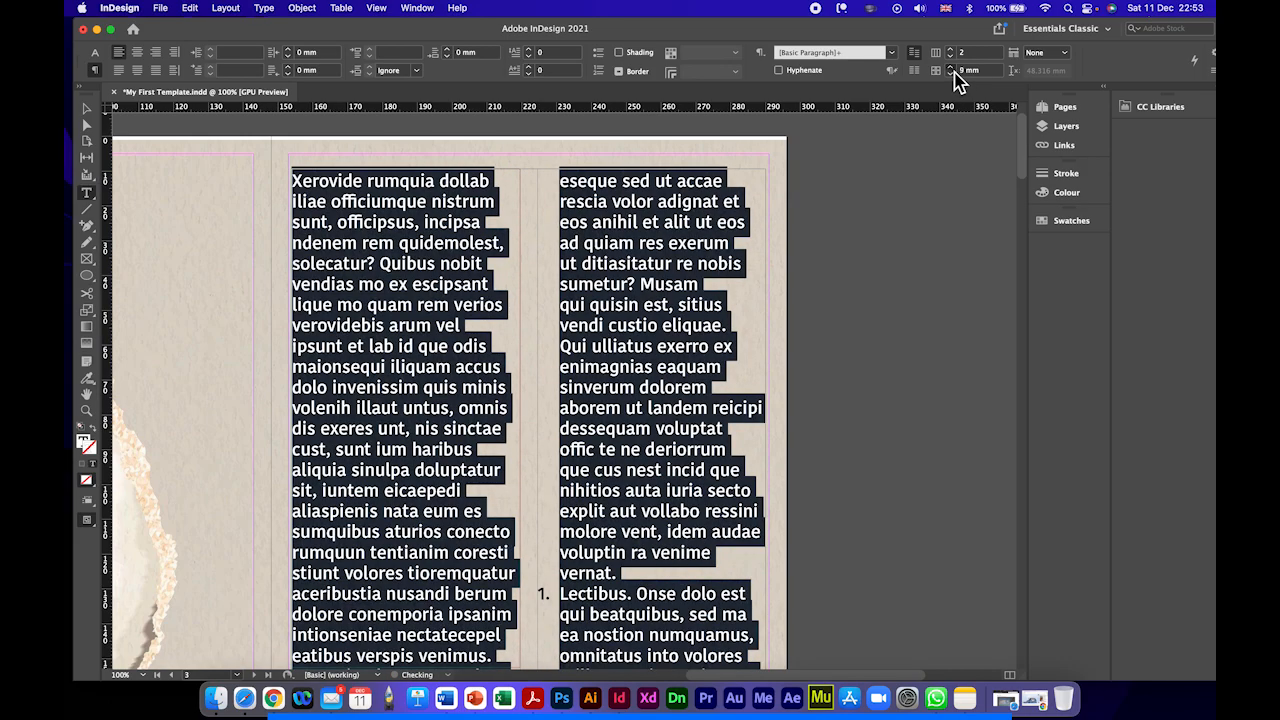
left_click(952, 70)
left_click(952, 70)
left_click(952, 70)
left_click(952, 70)
left_click(952, 70)
left_click(952, 70)
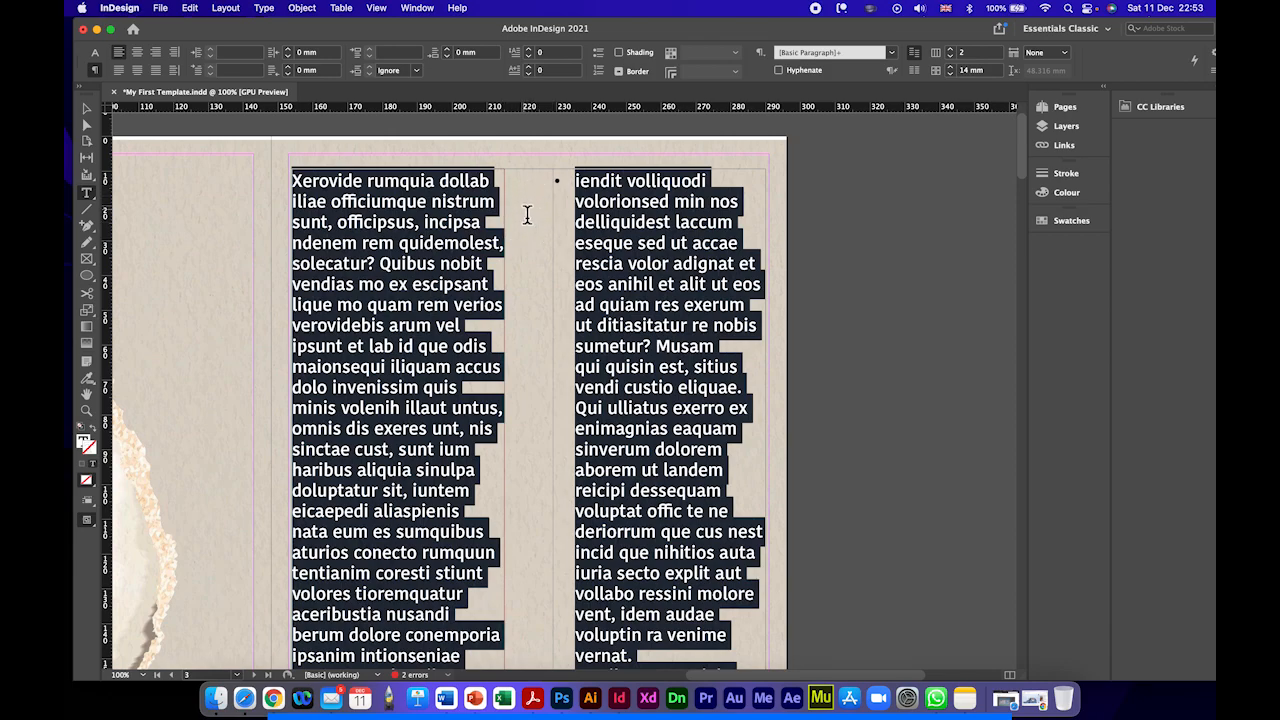
Step: Widen the column gutter further to 37 mm and check the text down to the page's lower edge
left_click(950, 66)
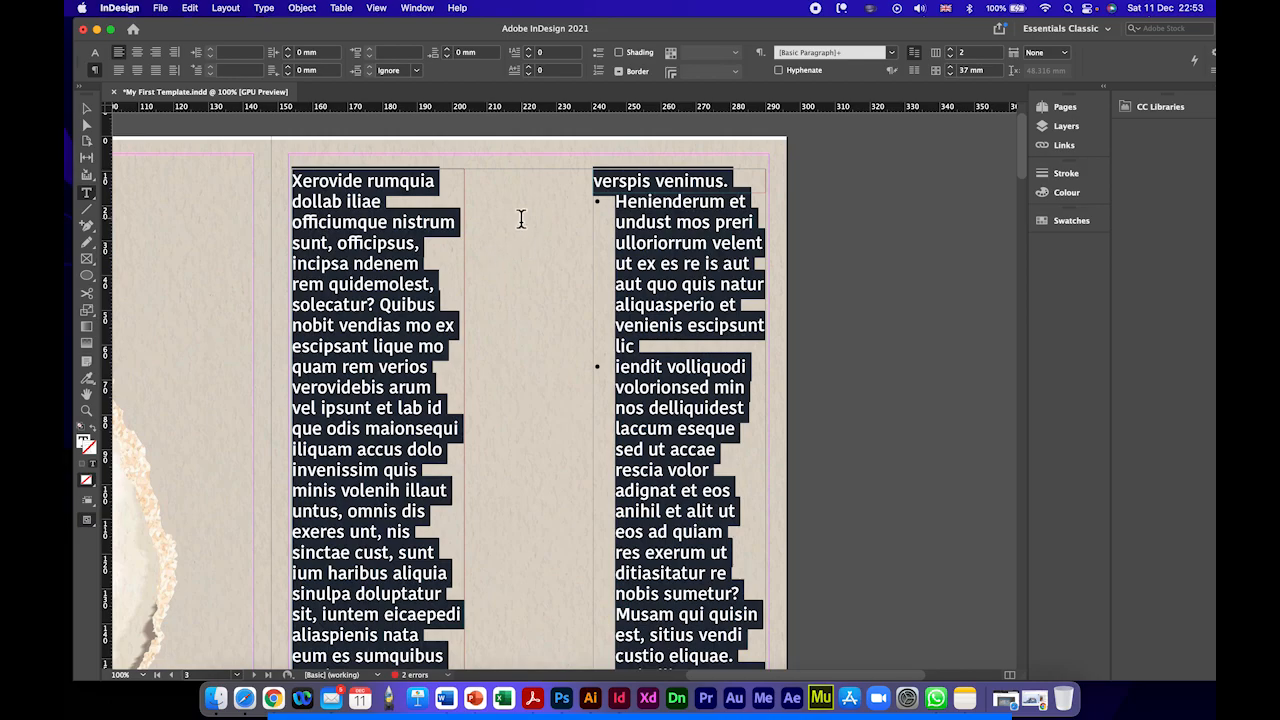
scroll(505, 225, "down", 10)
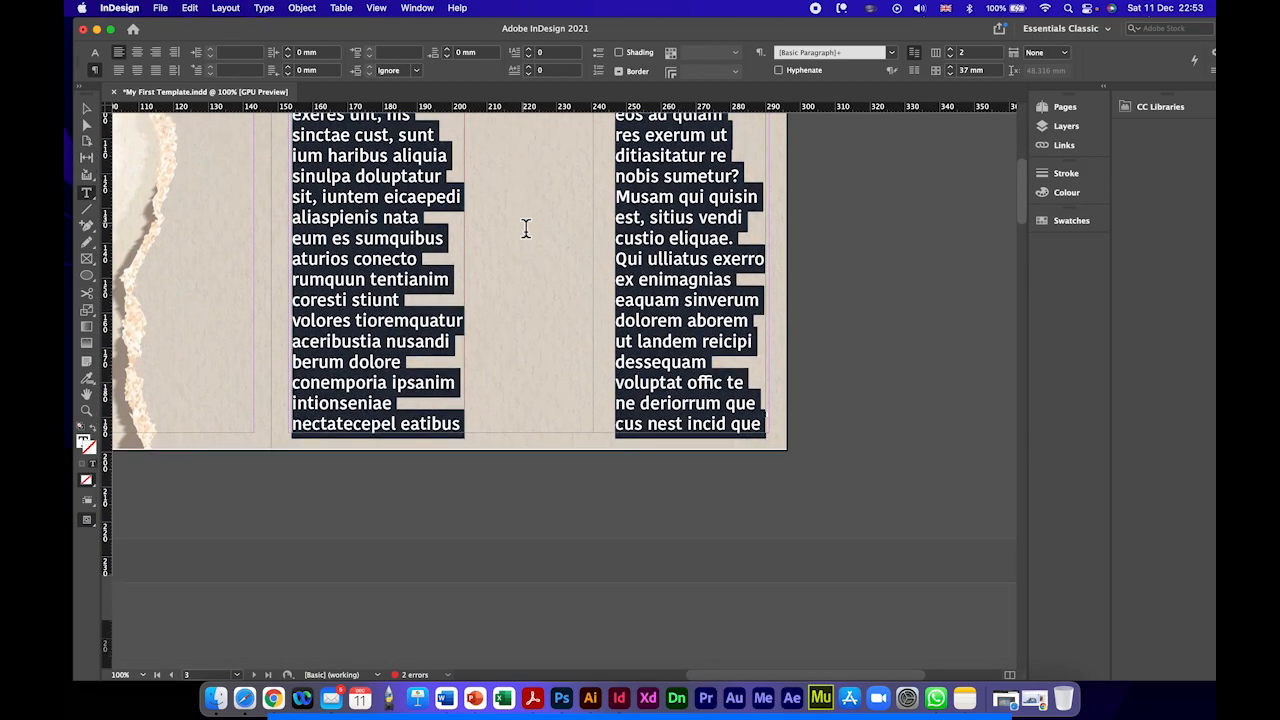
scroll(526, 228, "up", 3)
scroll(526, 228, "up", 5)
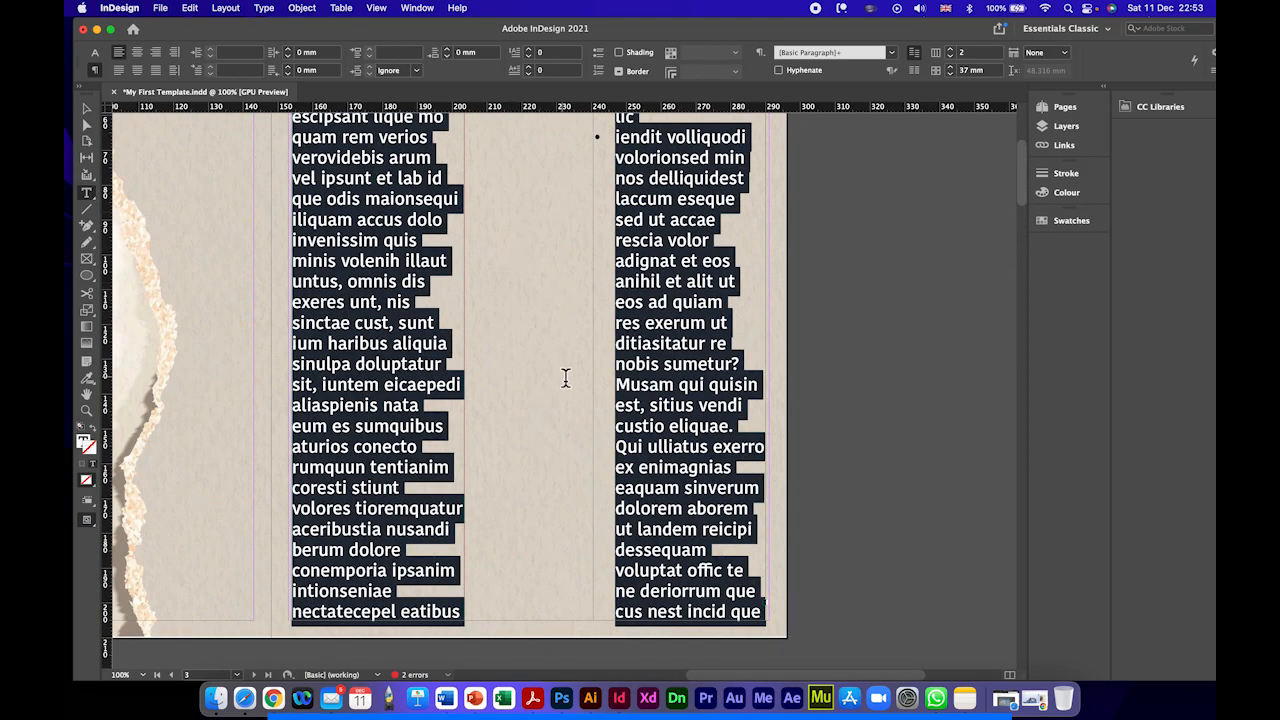
scroll(565, 365, "up", 3)
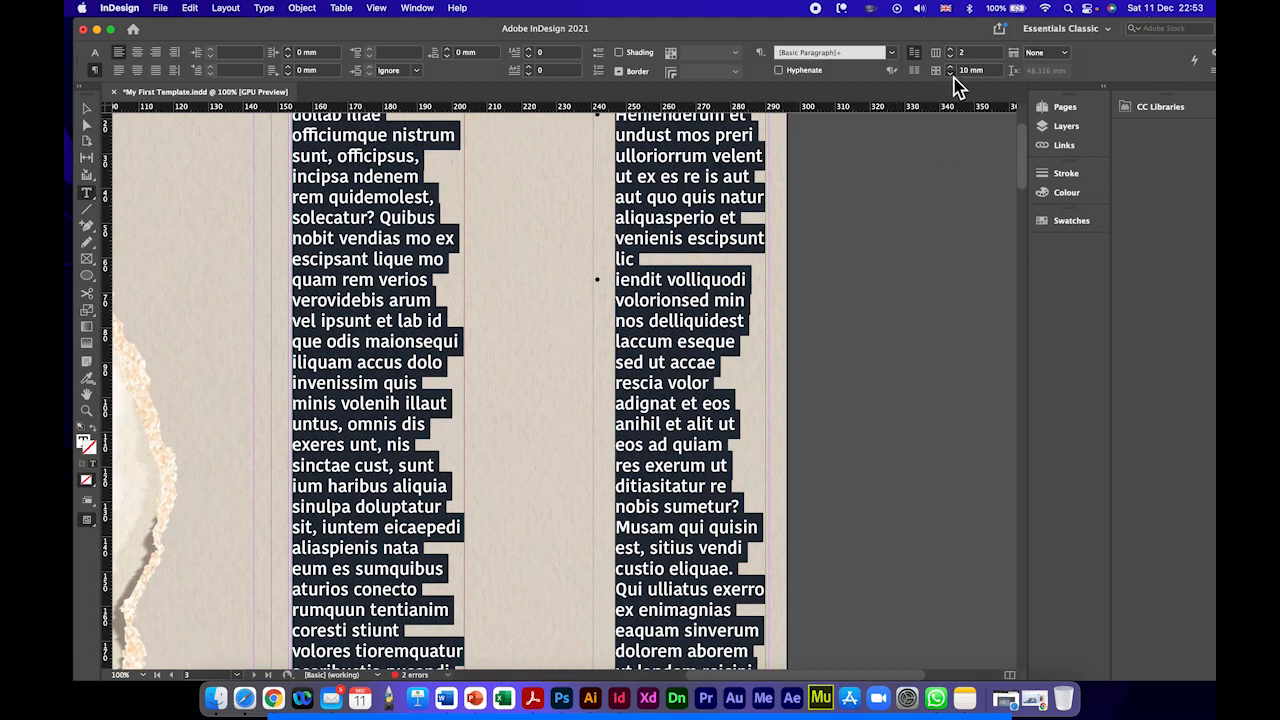
Step: Reduce the article's column gutter to 0 mm and deselect the text
type("3")
key("Return")
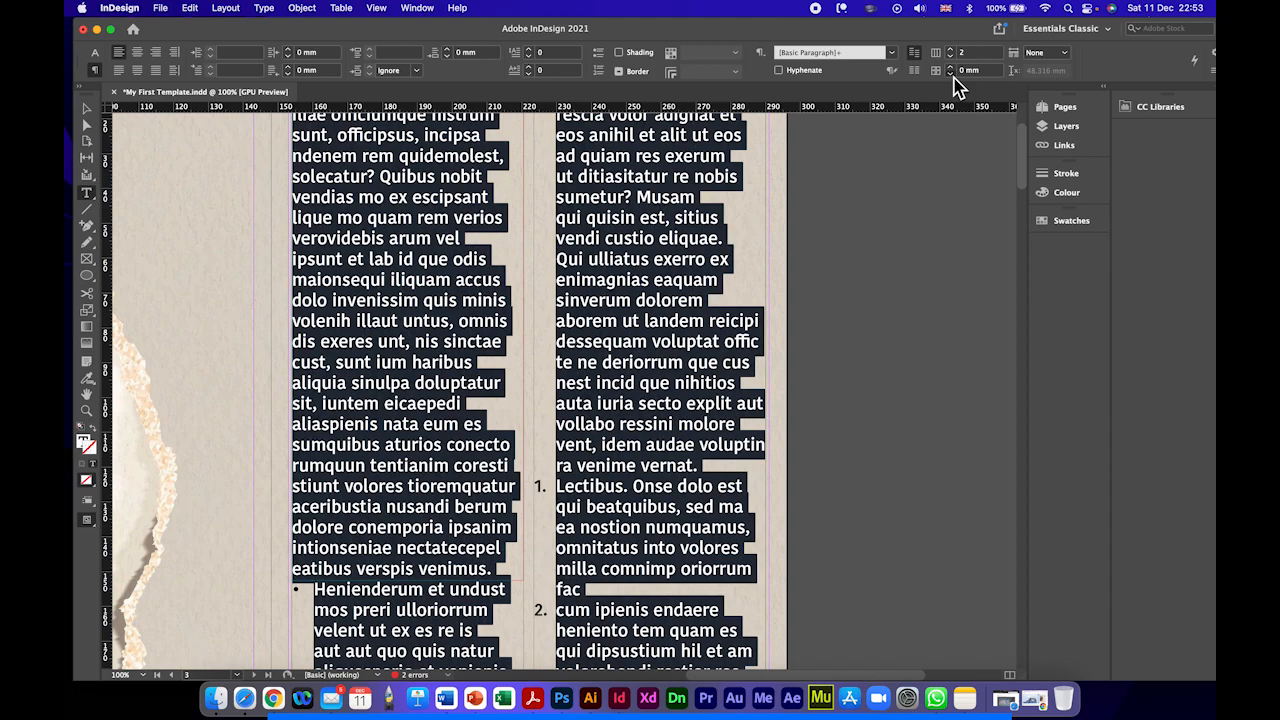
scroll(597, 243, "up", 4)
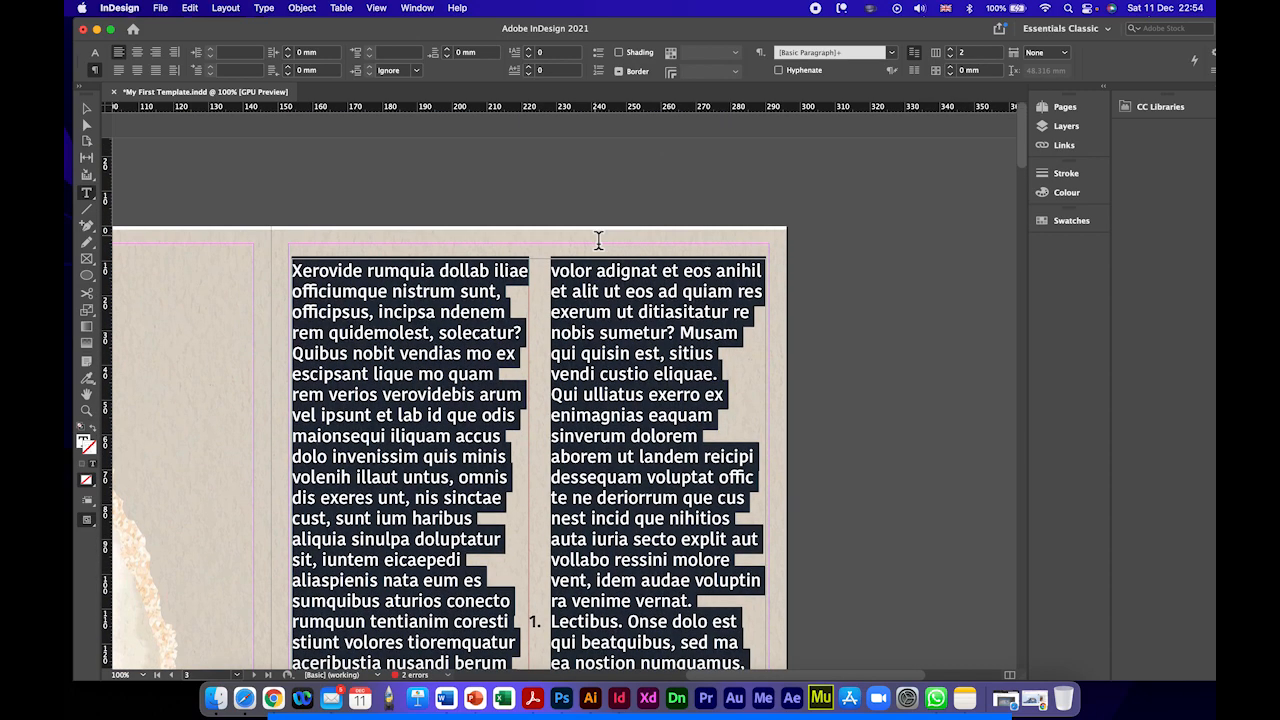
left_click(587, 318)
scroll(575, 290, "down", 4)
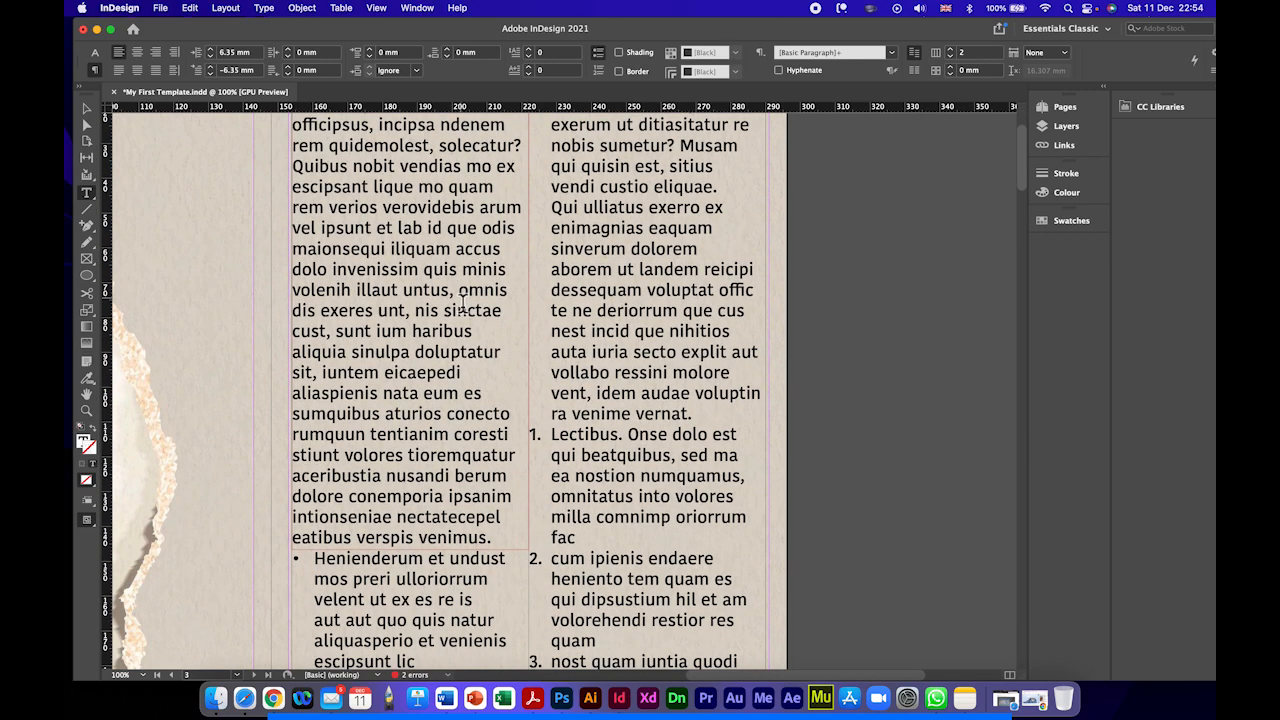
Step: Switch the text frame to one column and back to two, and apply Span All to the second bulleted paragraph
left_click(952, 56)
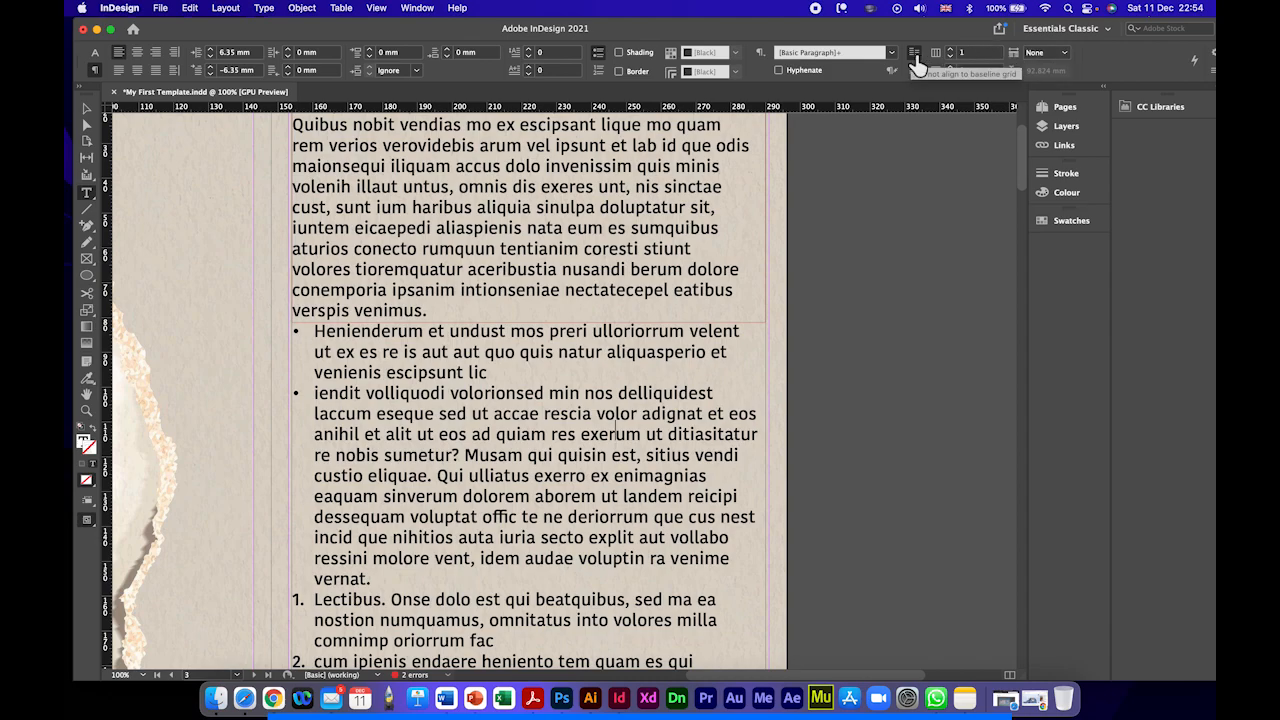
left_click(952, 50)
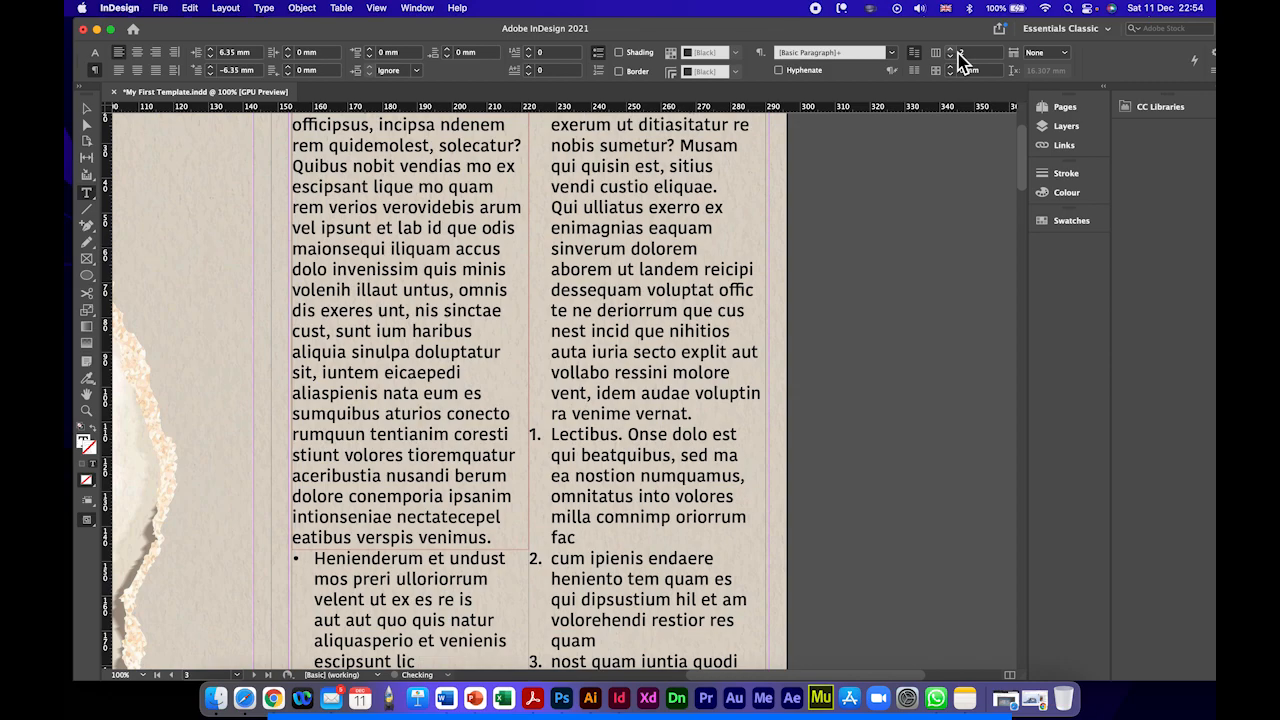
left_click(1046, 52)
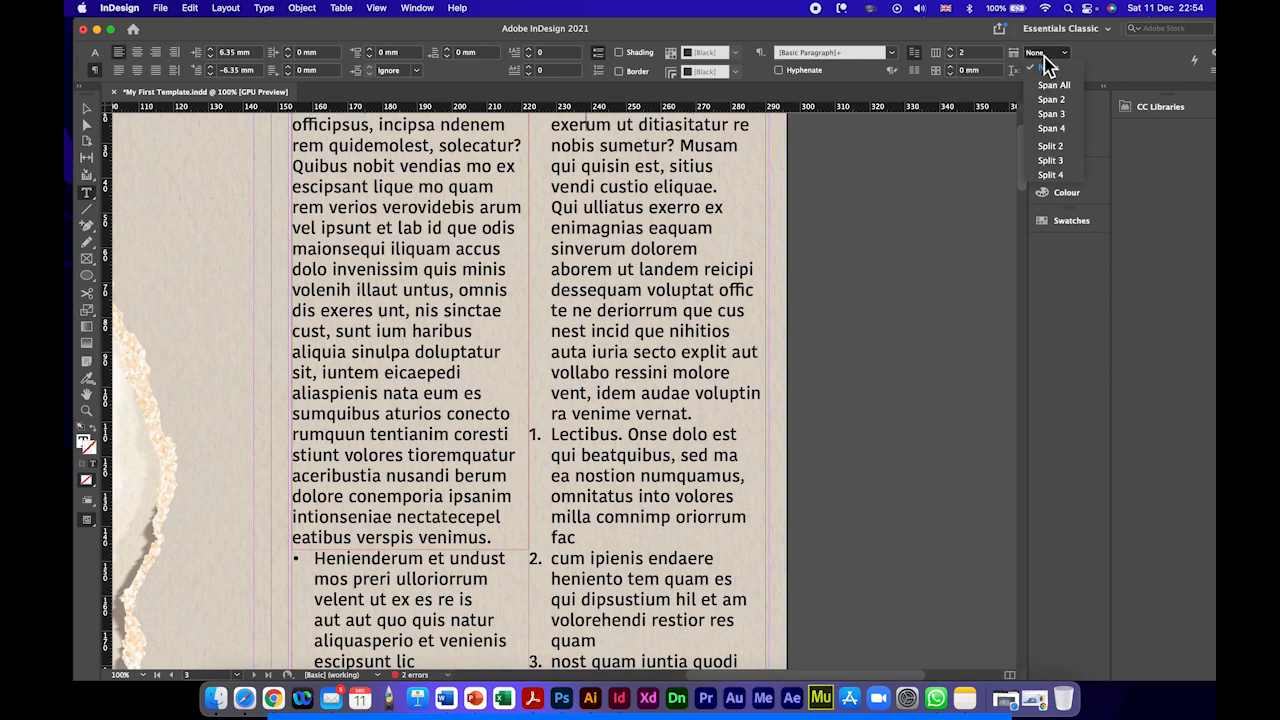
left_click(1052, 86)
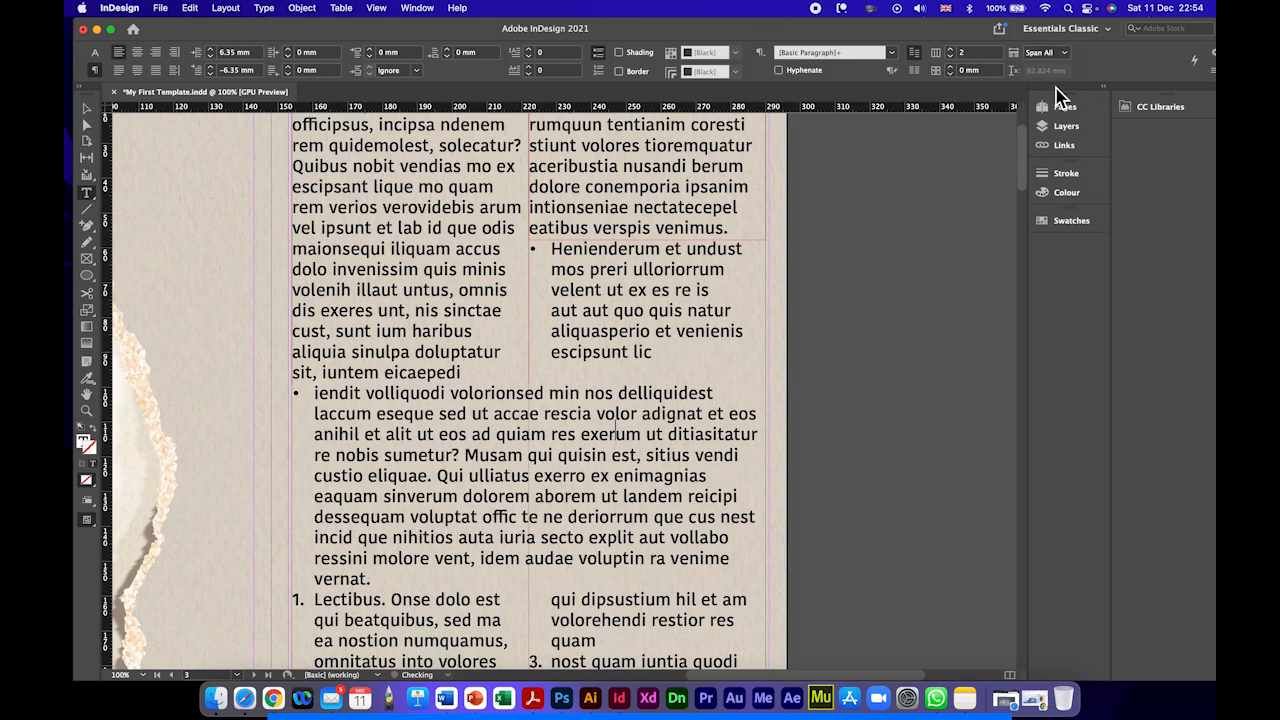
scroll(667, 258, "up", 4)
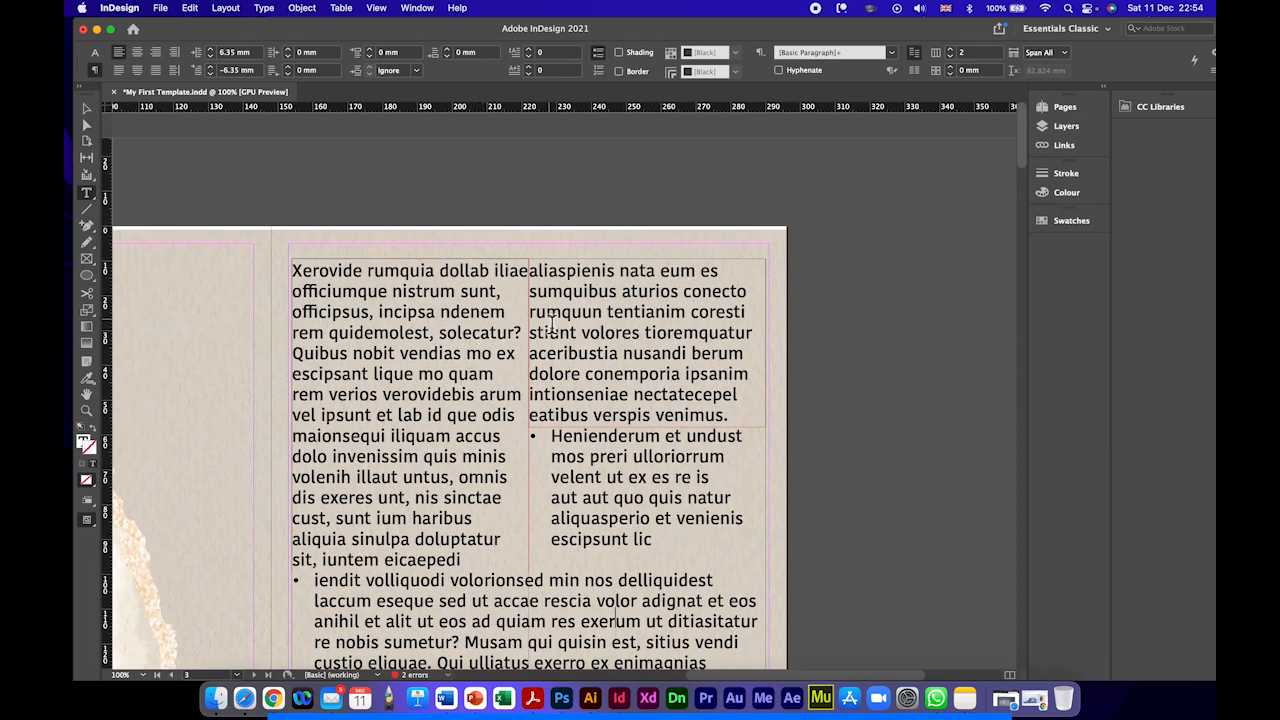
scroll(545, 300, "down", 3)
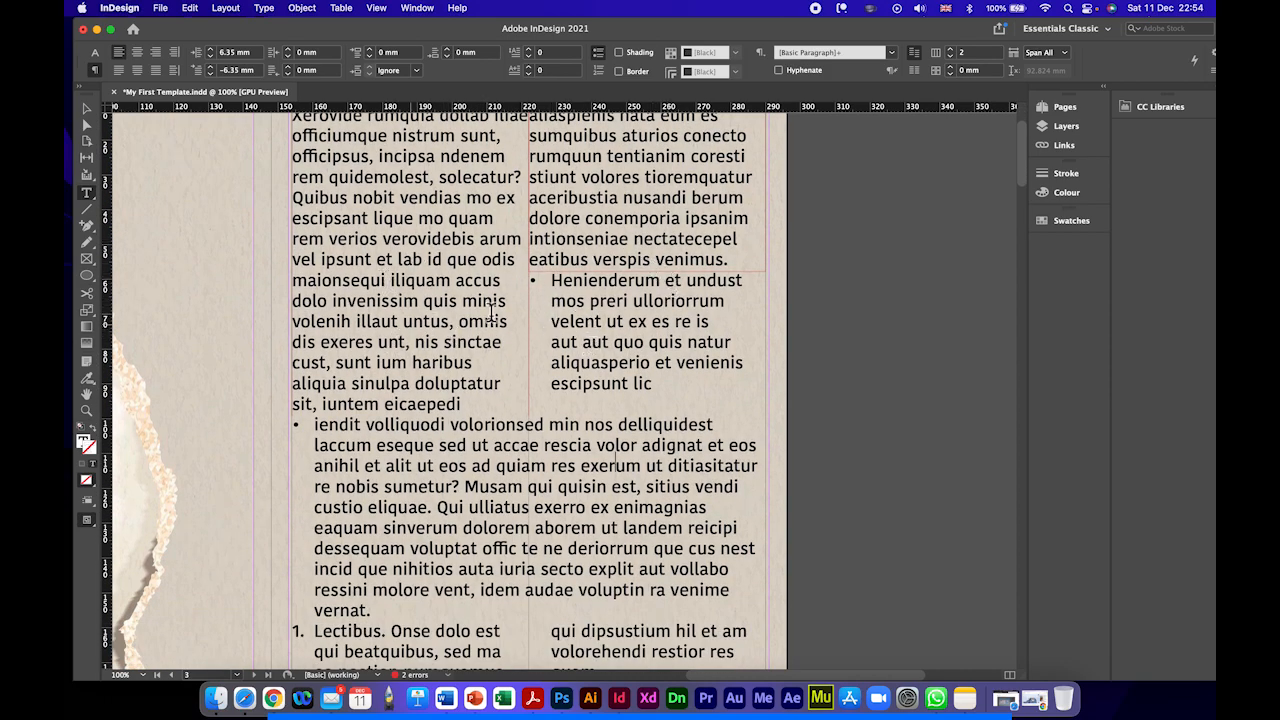
scroll(440, 290, "up", 3)
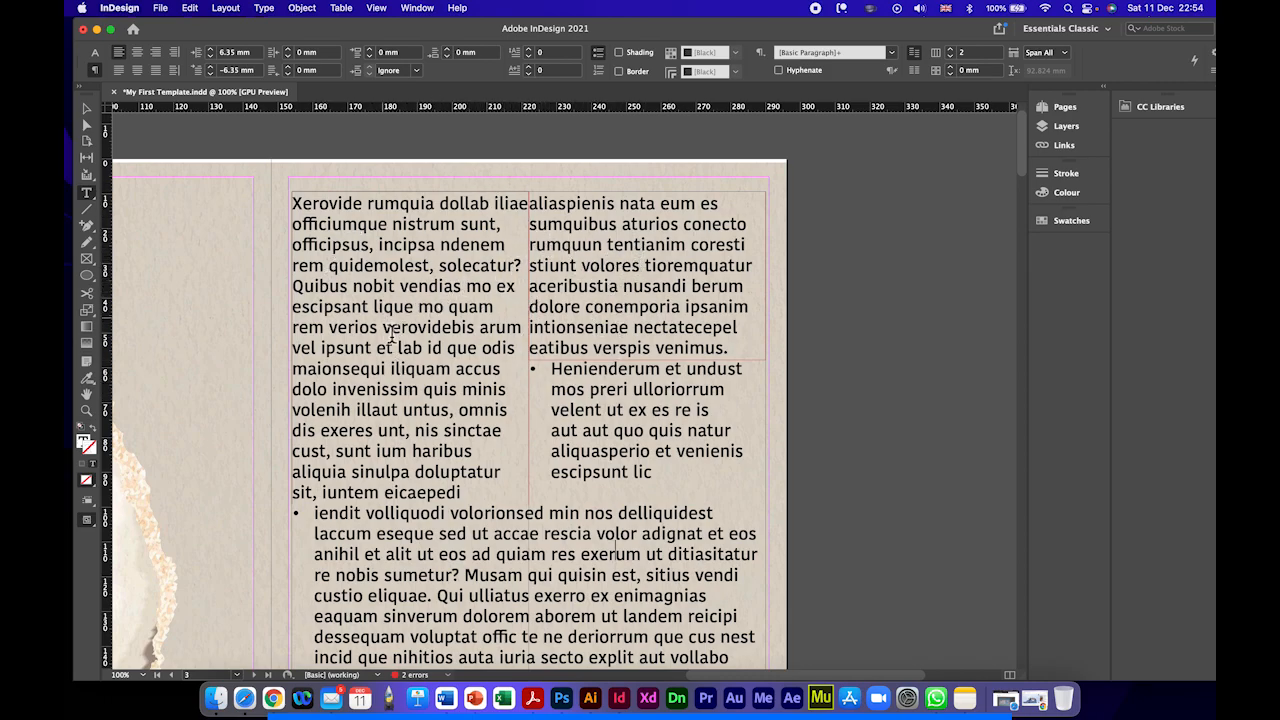
scroll(616, 380, "down", 5)
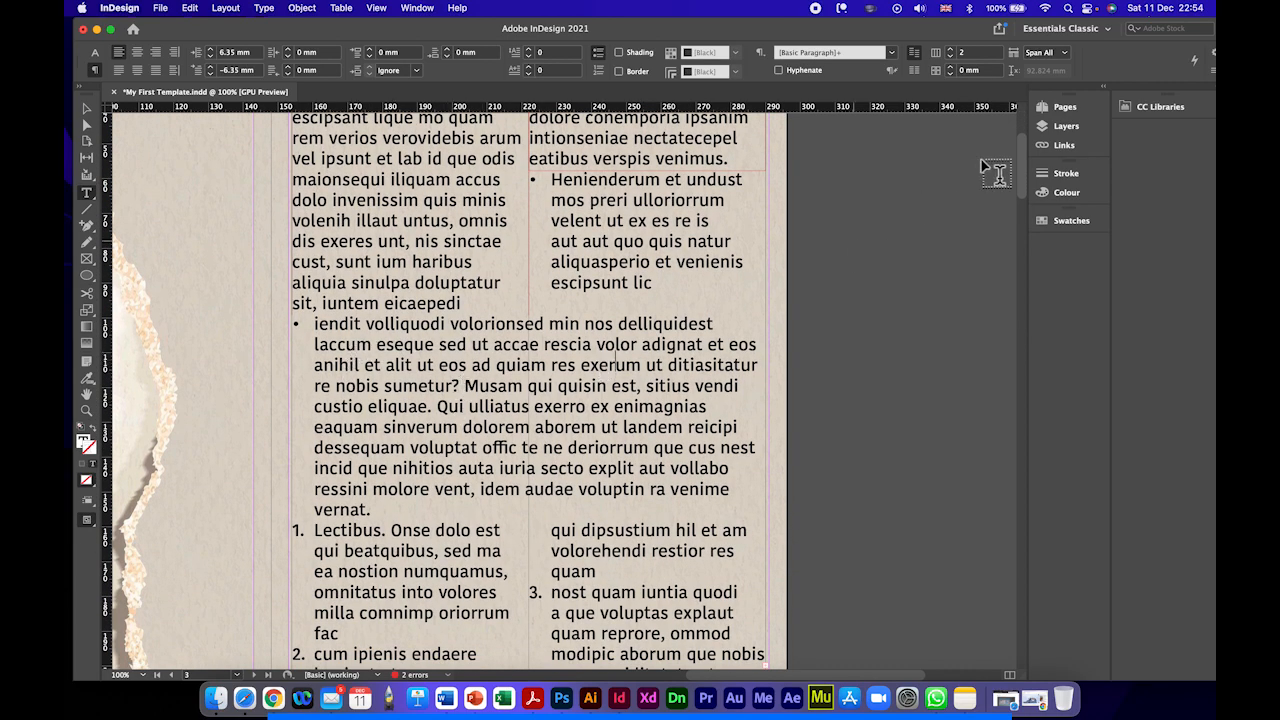
Step: Set the second bulleted paragraph's column spanning to Span 2
left_click(1050, 52)
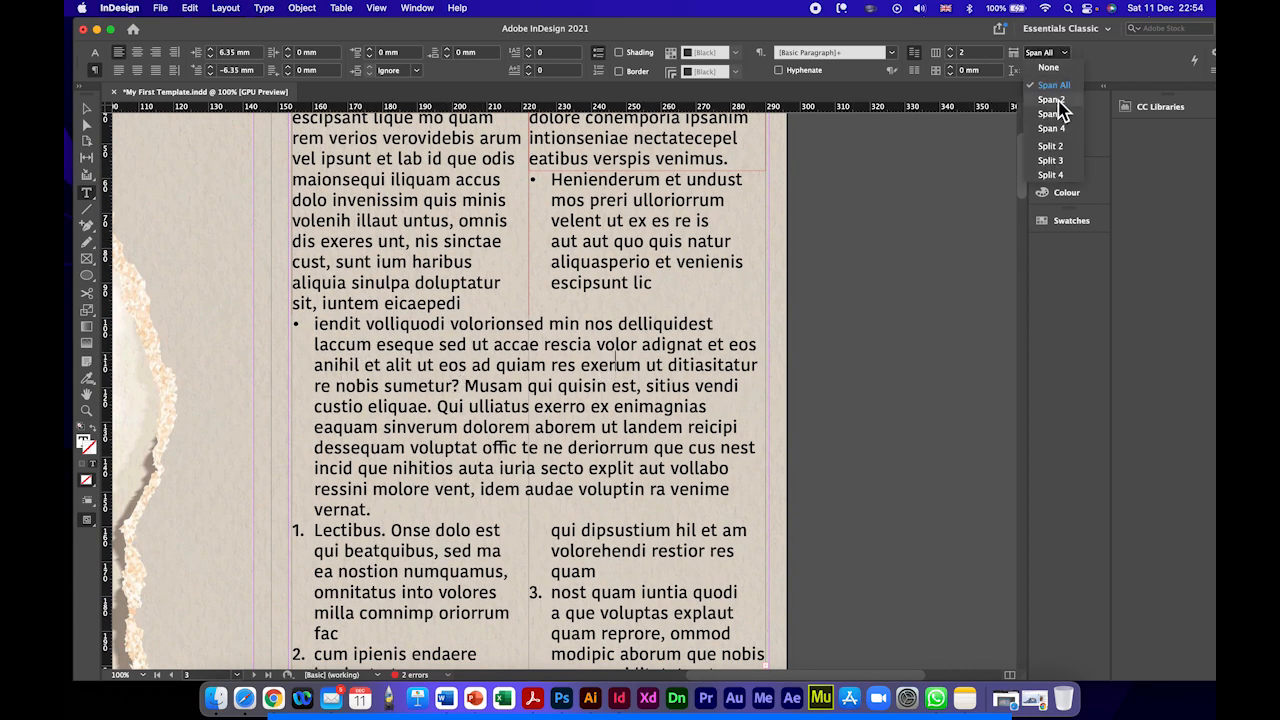
left_click(1058, 99)
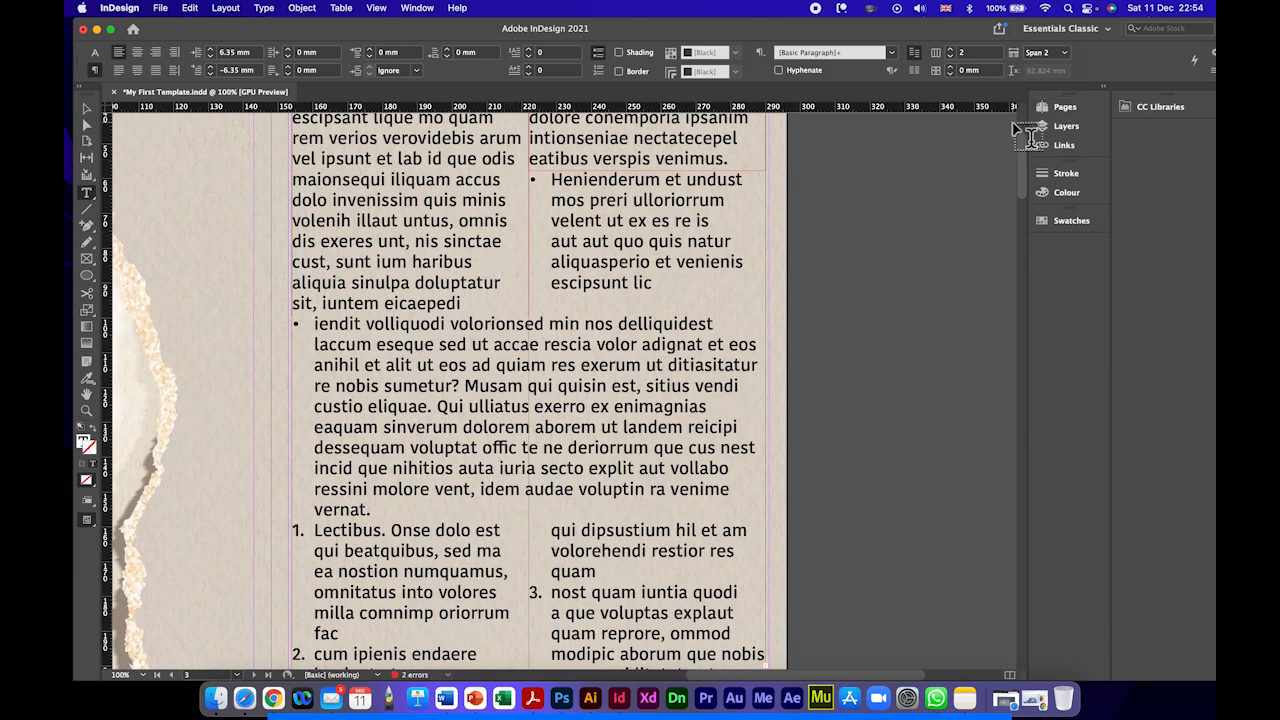
Step: Select all of the article's text, set its column spanning to Span 3, and deselect it within the opening paragraph
left_click(1050, 52)
left_click(597, 271)
key("super+a")
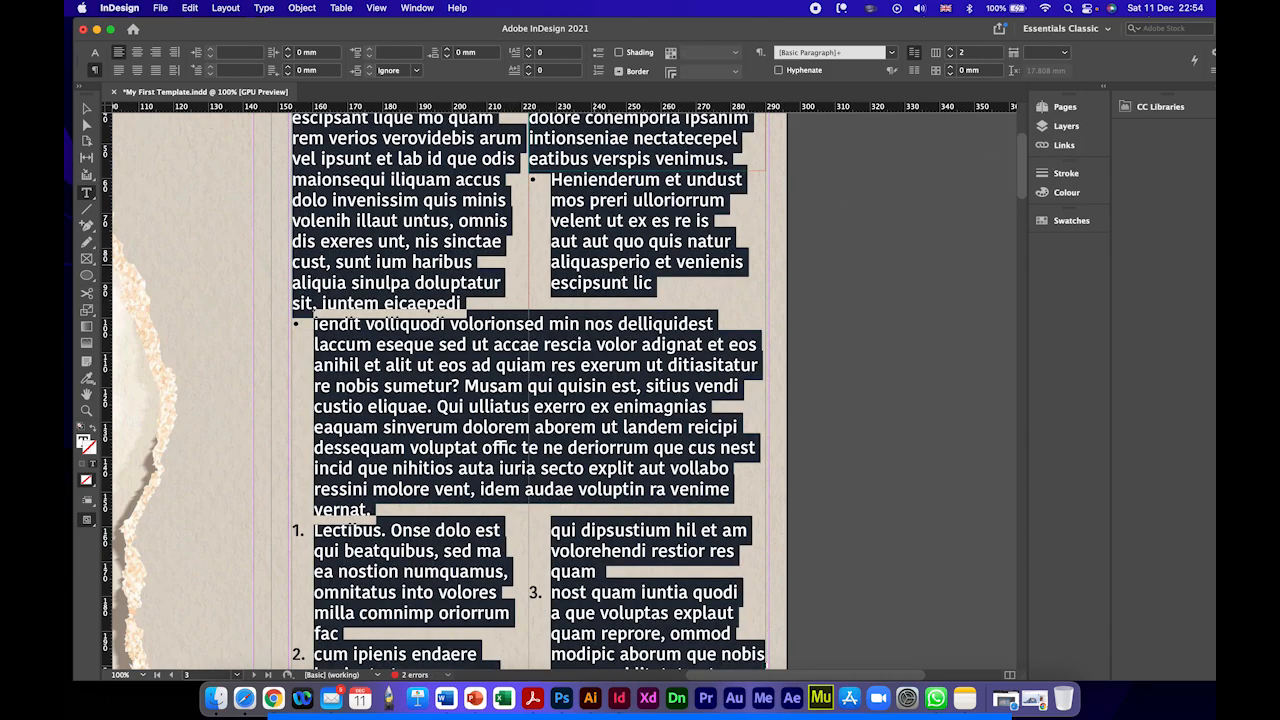
left_click(1050, 52)
left_click(1052, 114)
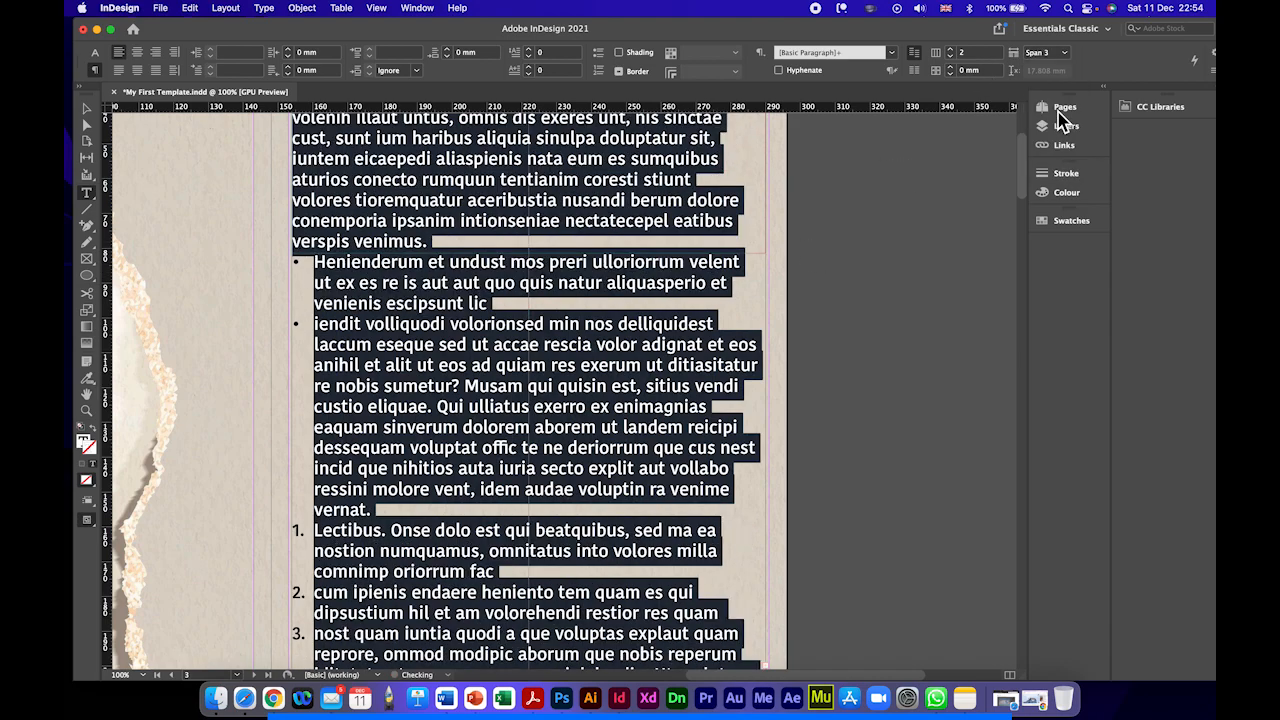
scroll(571, 243, "up", 5)
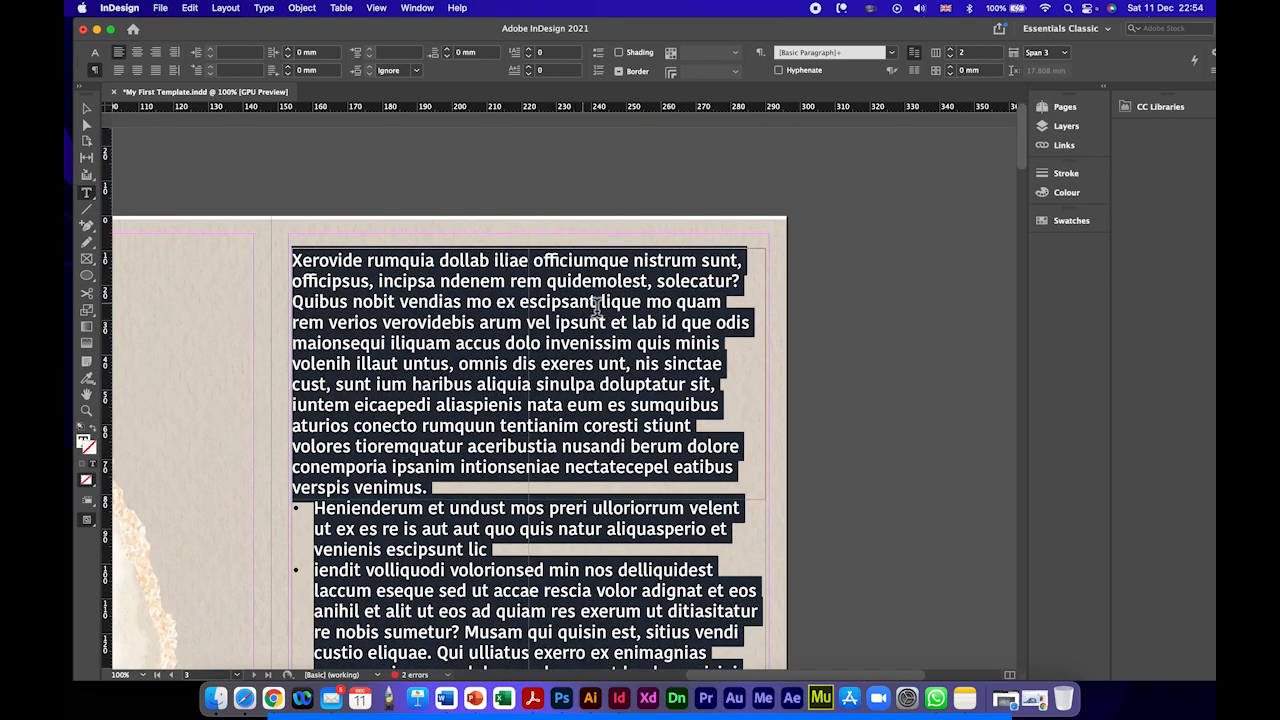
scroll(610, 298, "down", 6)
scroll(610, 298, "down", 3)
scroll(610, 310, "up", 8)
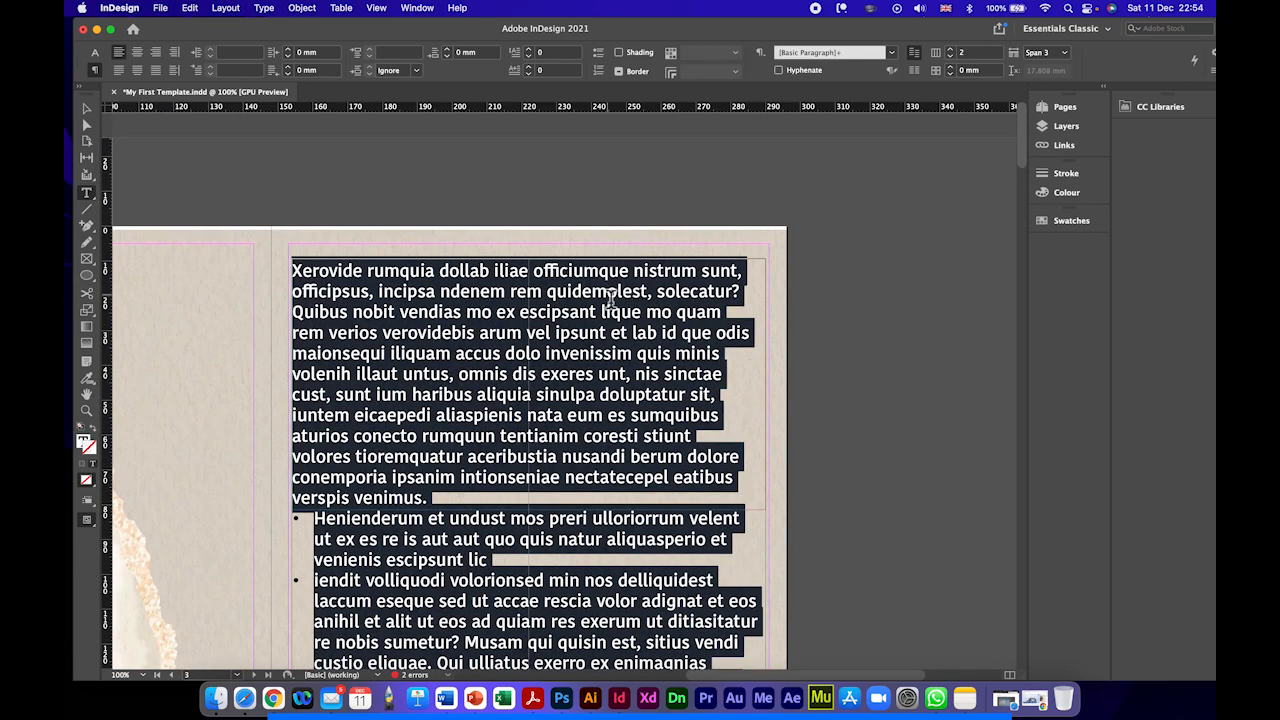
left_click(610, 332)
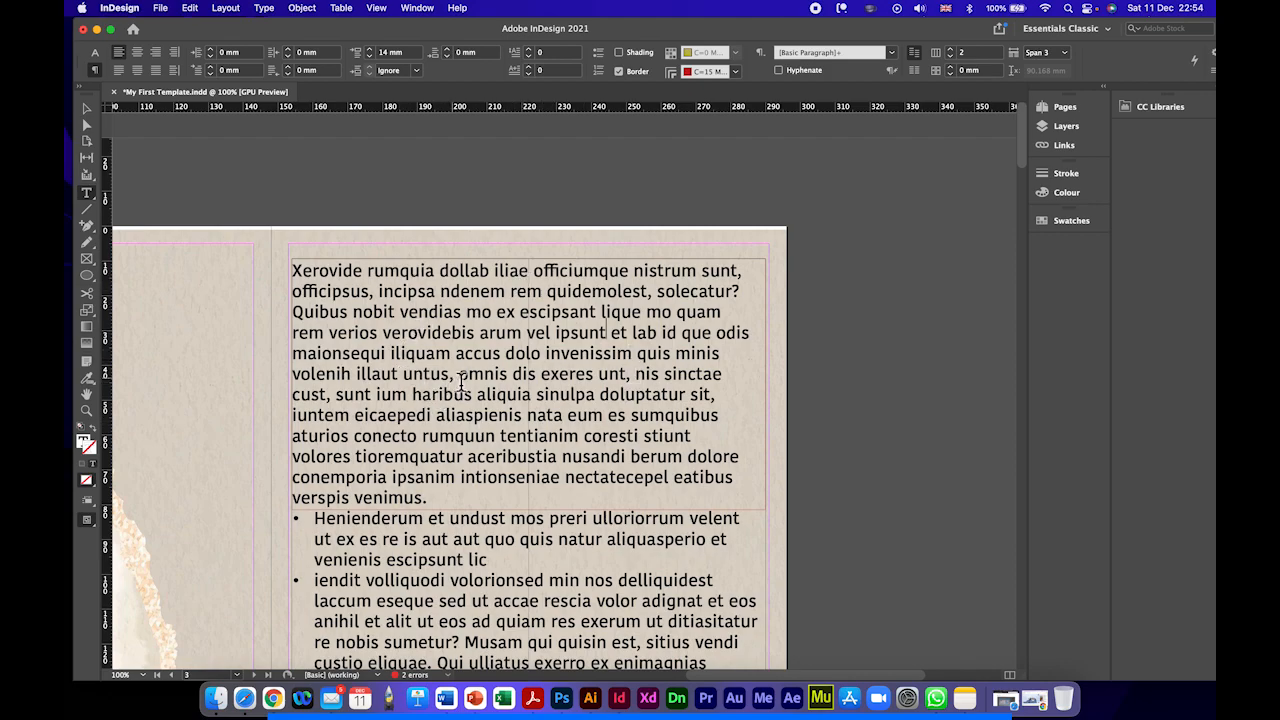
Step: Turn off the opening paragraph's border and set its column spanning to None
scroll(461, 383, "down", 3)
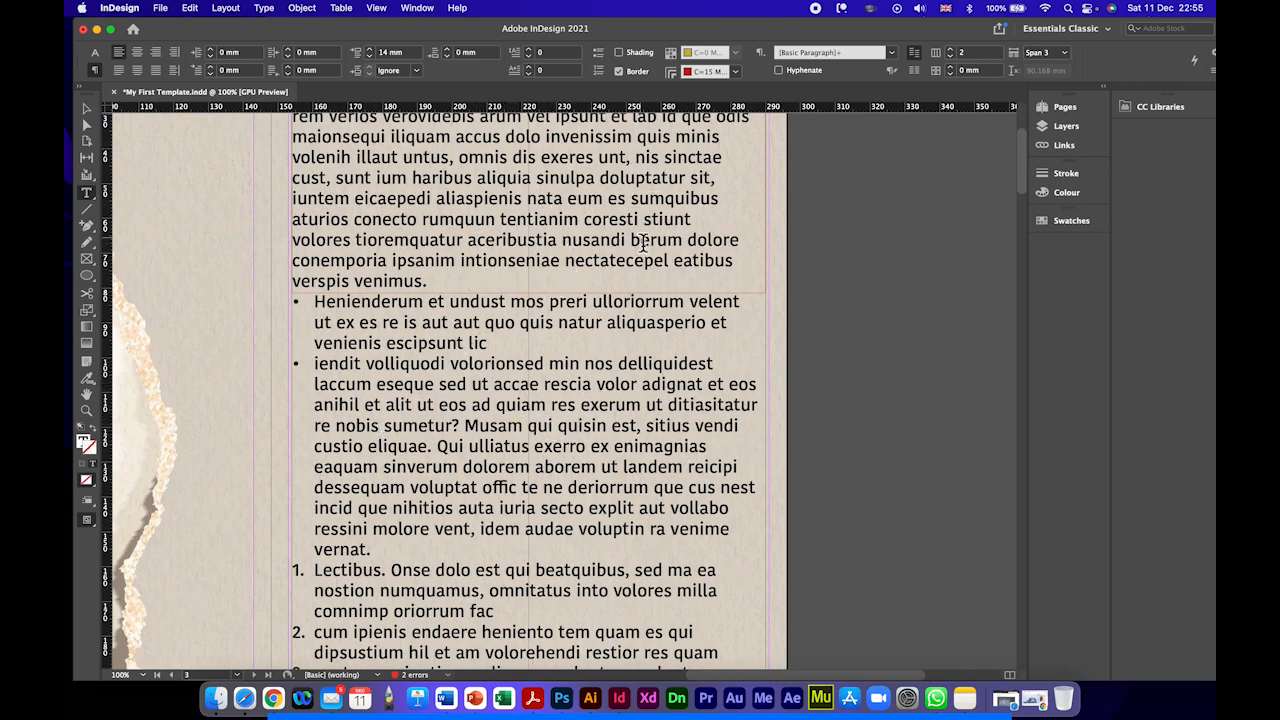
scroll(643, 243, "up", 4)
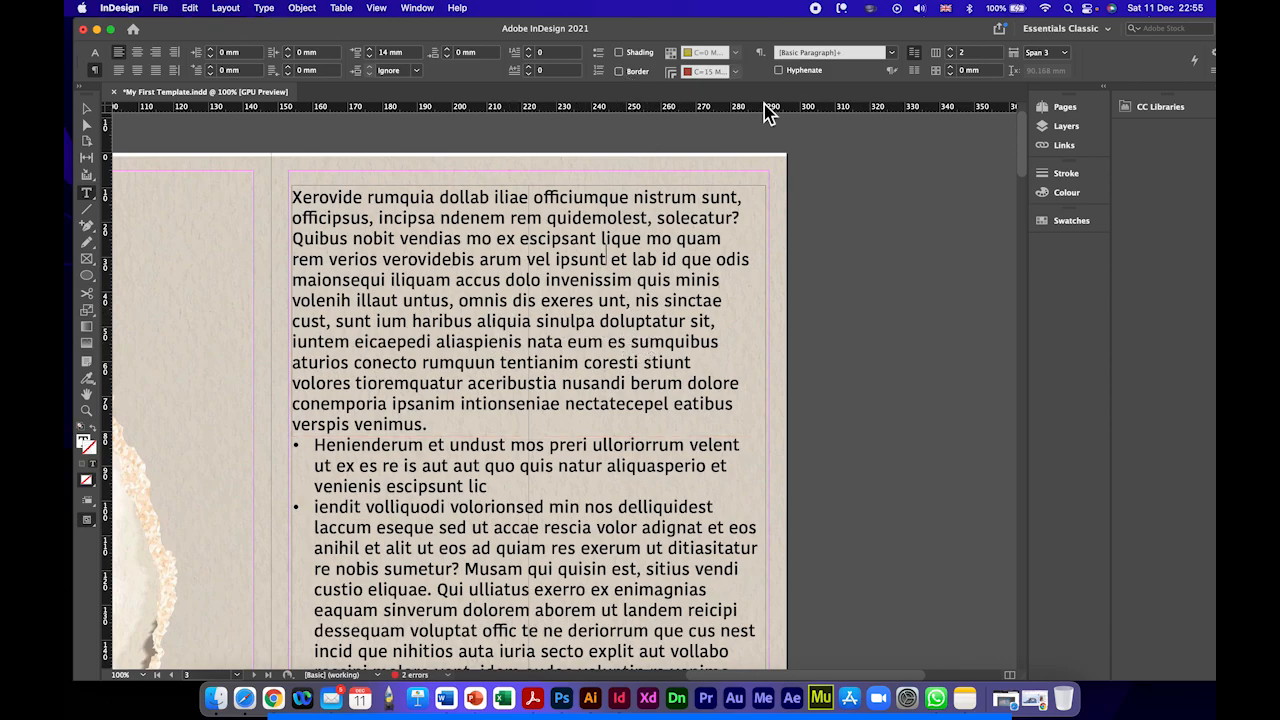
left_click(1064, 53)
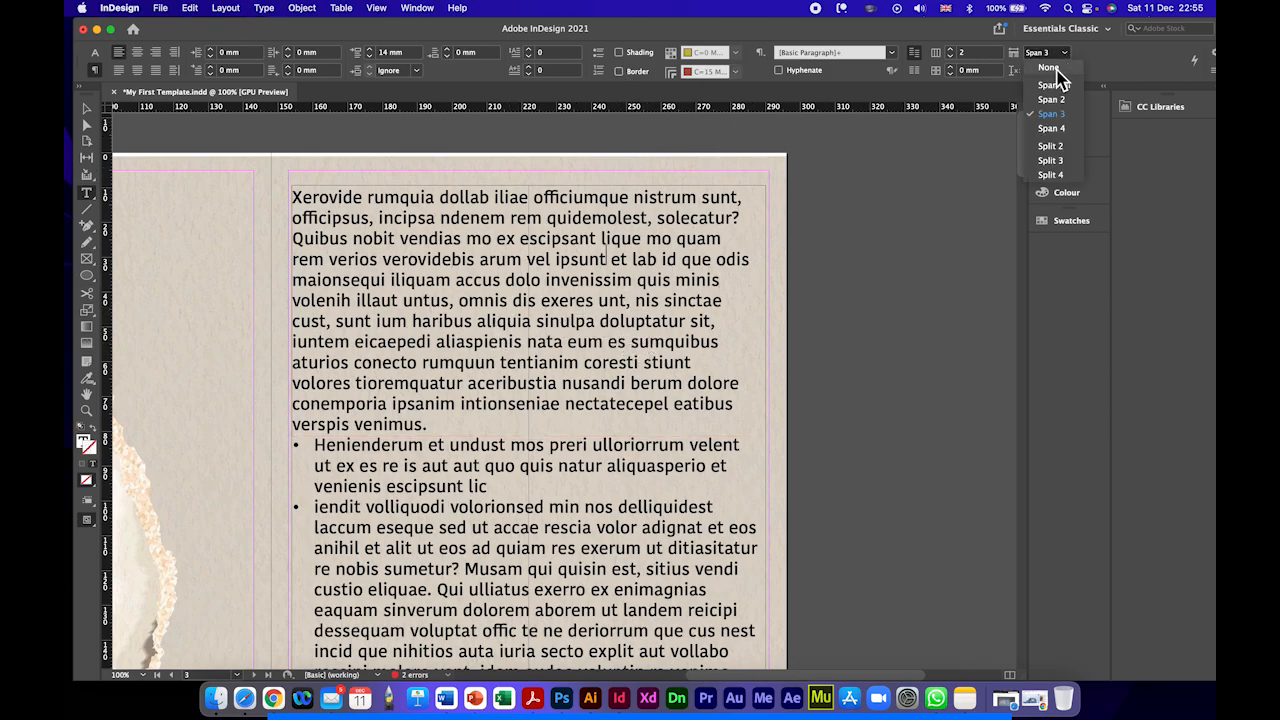
left_click(1050, 68)
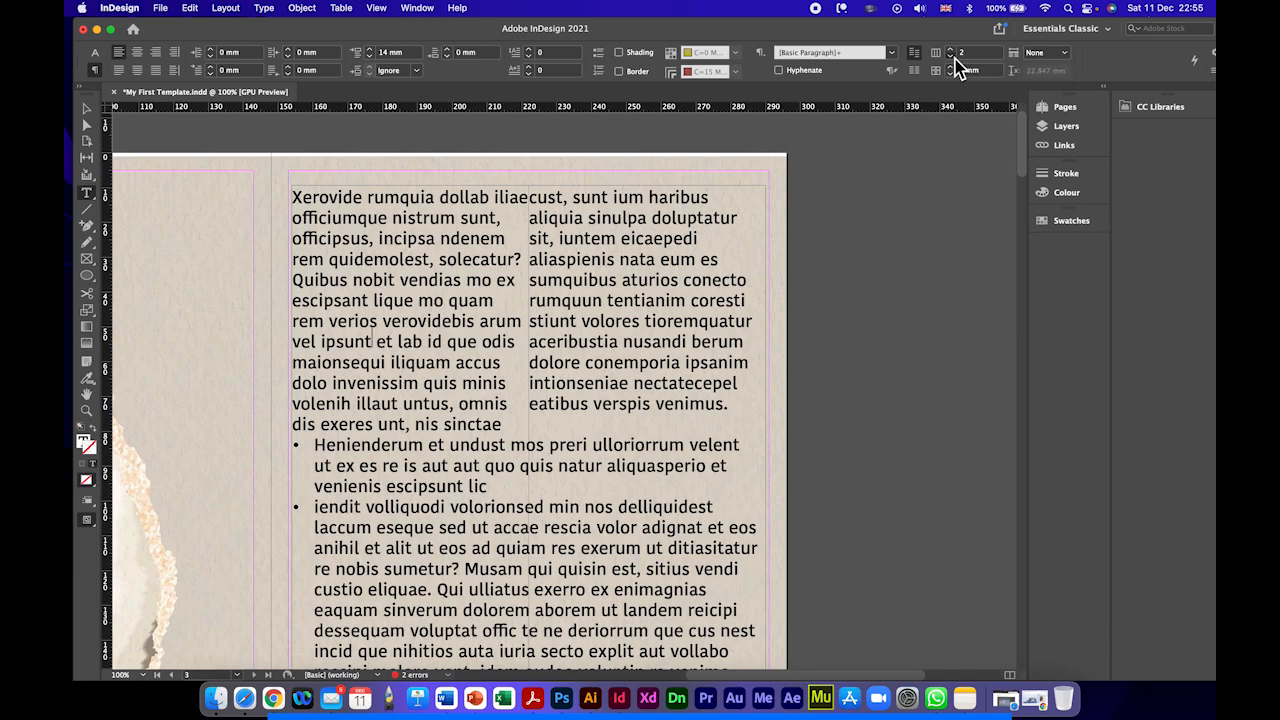
Step: Reduce the text frame to 1 column and check the article down to the page's lower edge
left_click(951, 57)
scroll(331, 239, "down", 5)
scroll(331, 239, "up", 5)
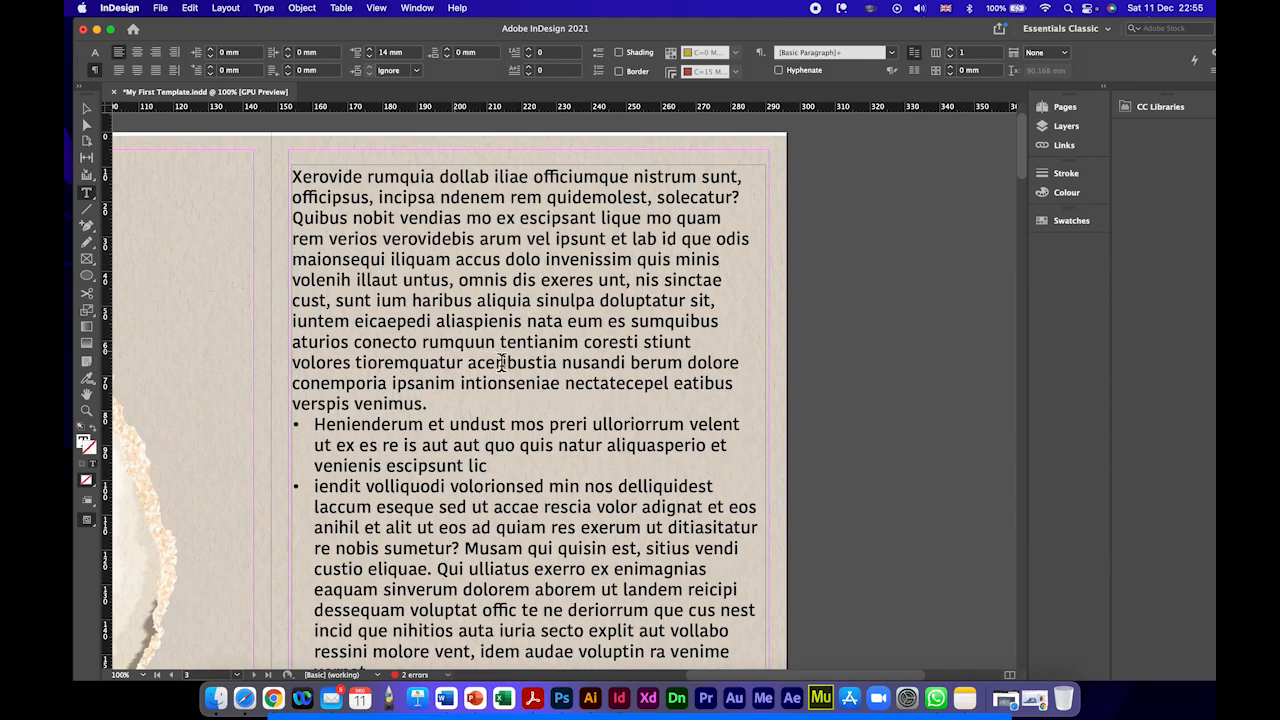
scroll(510, 362, "down", 3)
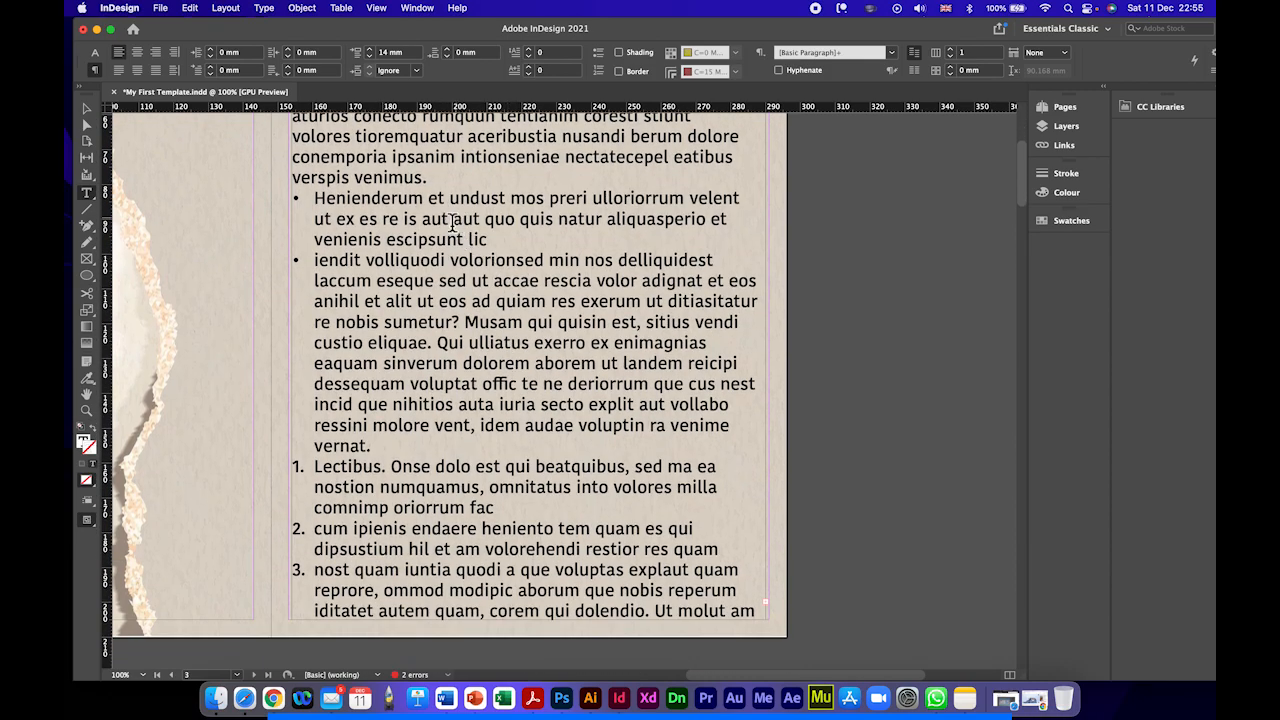